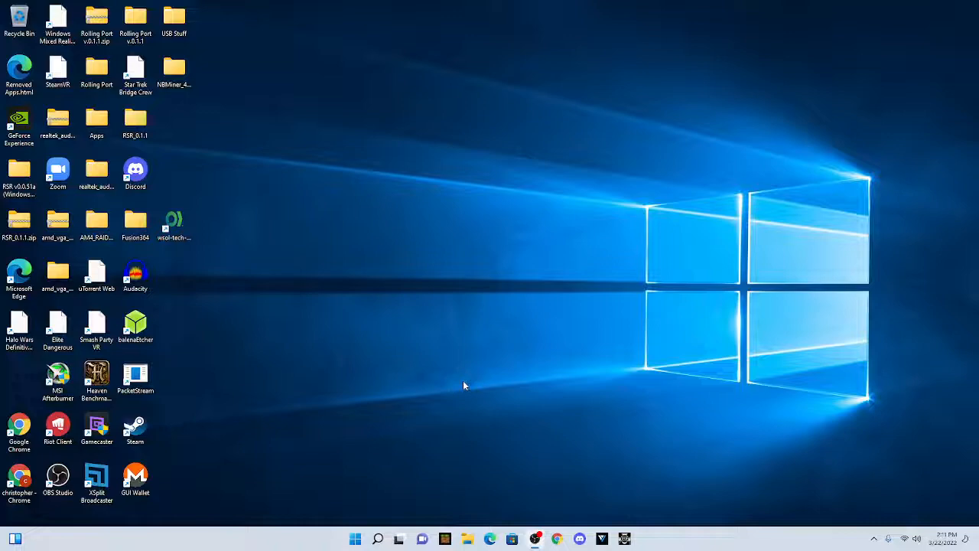
# Search Windows for the Turn Windows features on or off settings and open them.
pyautogui.click(356, 540)
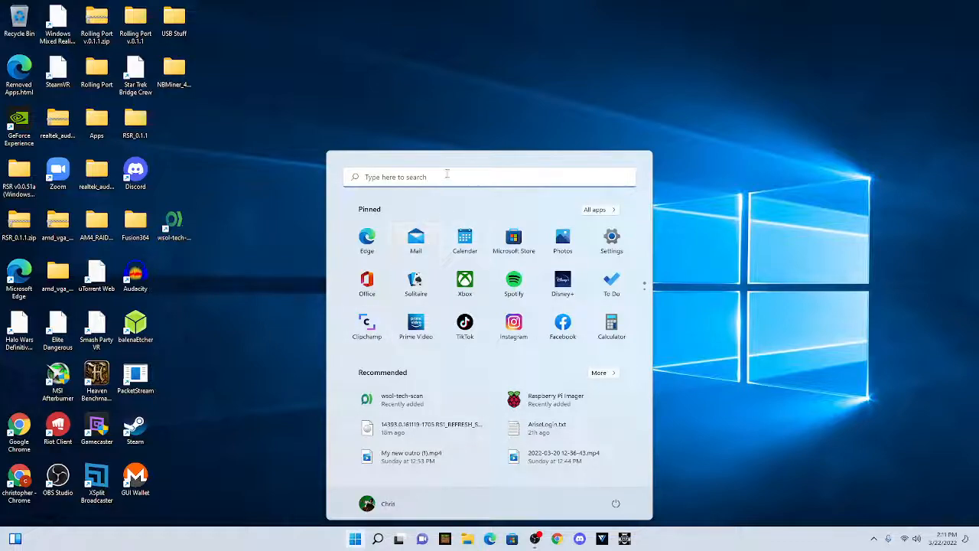
pyautogui.click(445, 177)
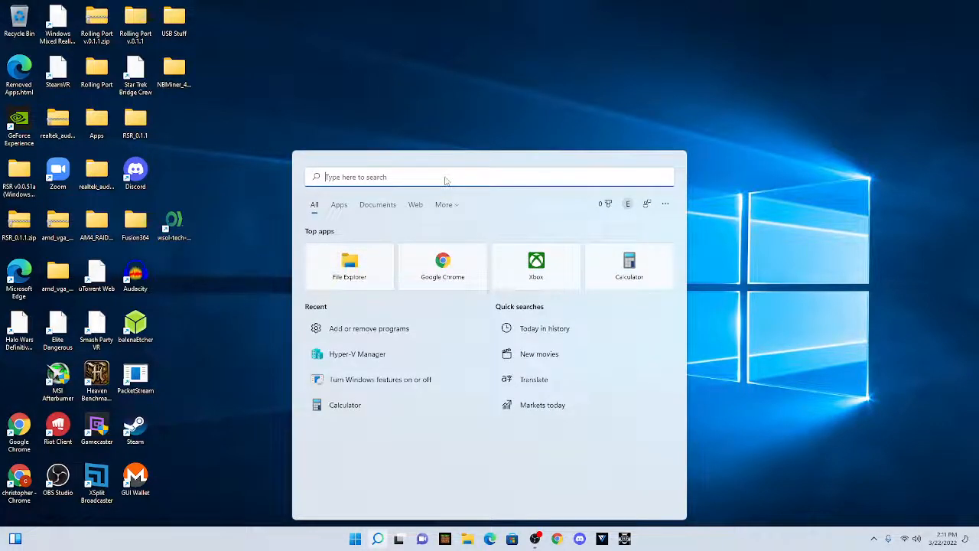
pyautogui.write('tu')
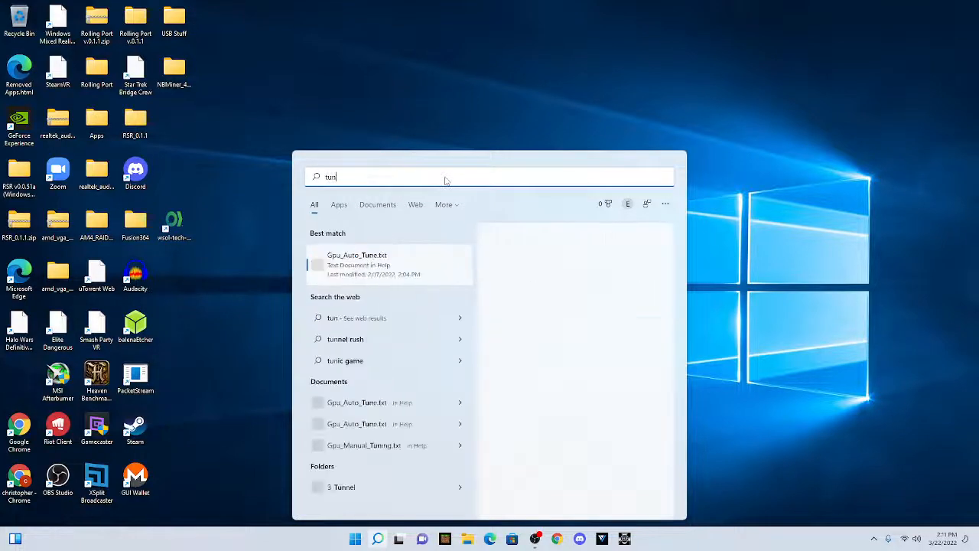
pyautogui.write('rn')
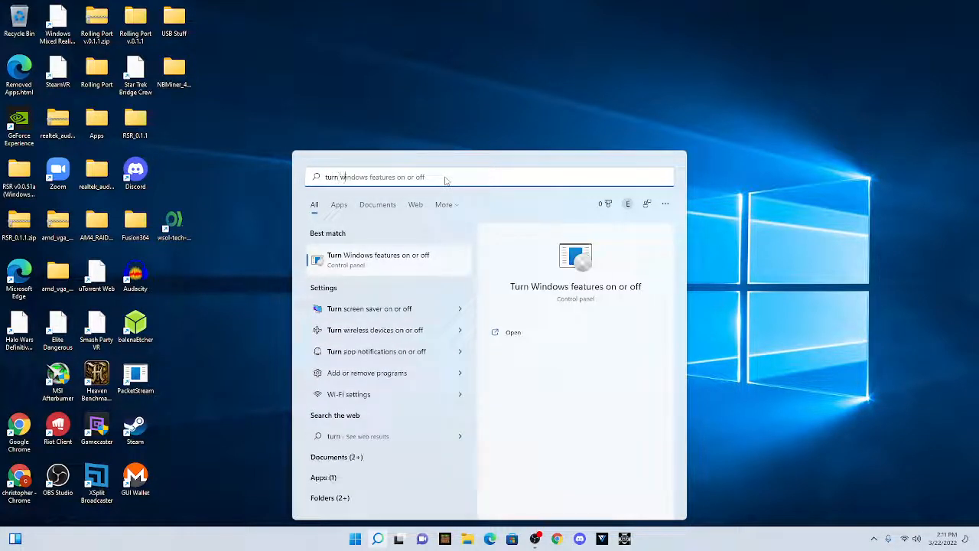
pyautogui.write(' winno')
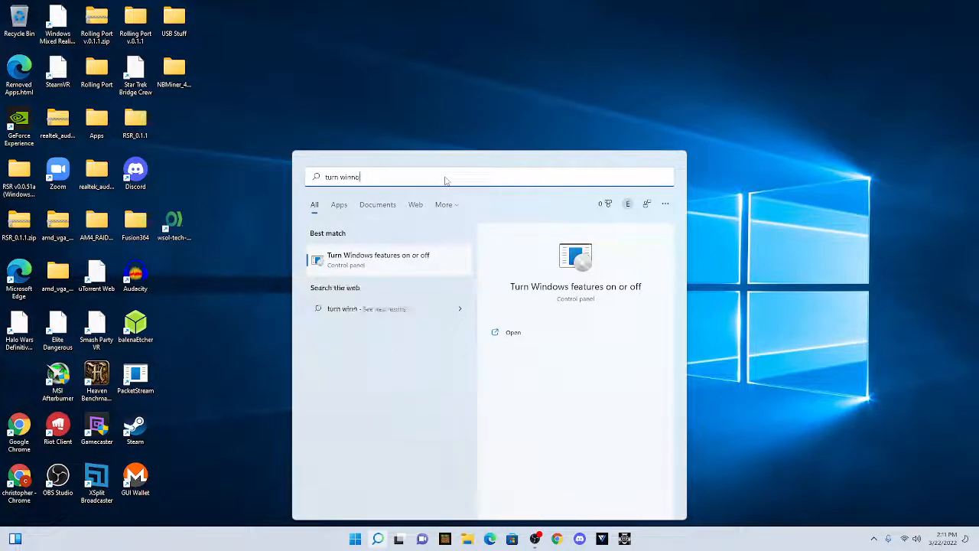
pyautogui.write('dows')
pyautogui.click(413, 263)
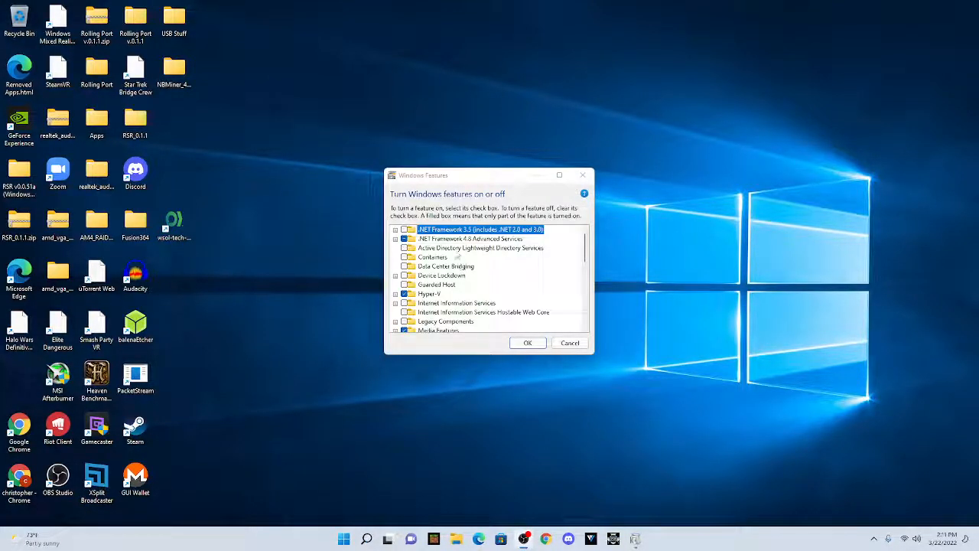
# Make sure the Hyper-V feature is enabled in the Windows Features list and confirm the dialog.
pyautogui.scroll(-1, 458, 258)
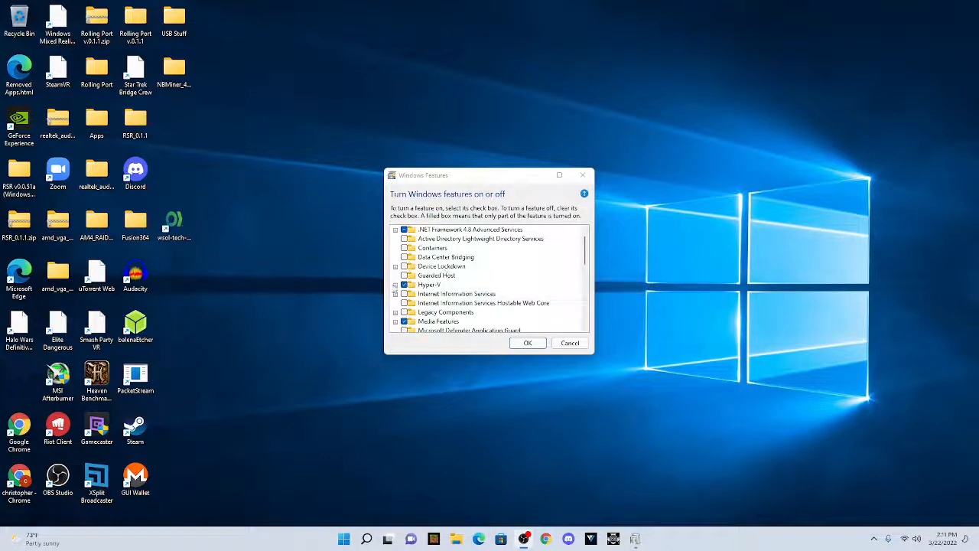
pyautogui.click(404, 285)
pyautogui.click(535, 346)
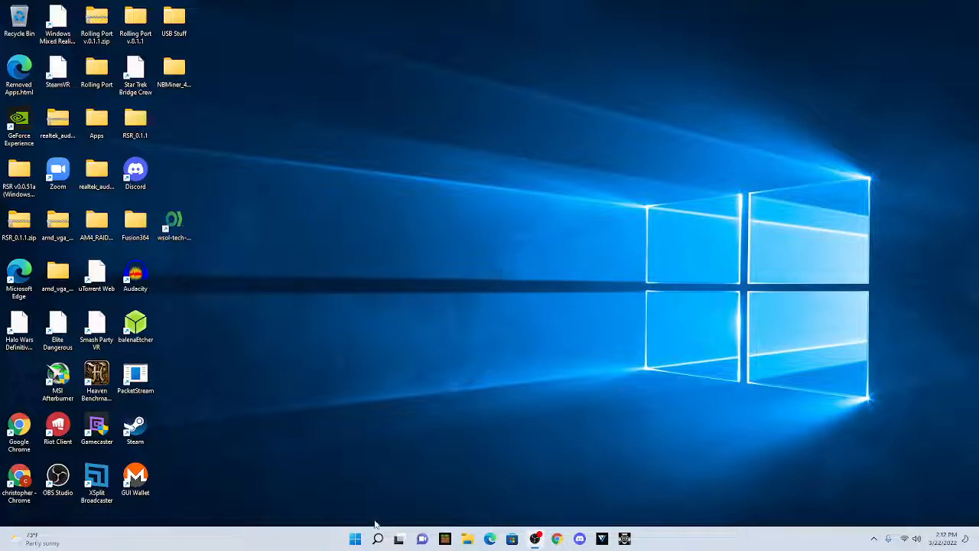
# Search Windows for Hyper-V Manager, launch it, then reposition and enlarge its window.
pyautogui.click(355, 539)
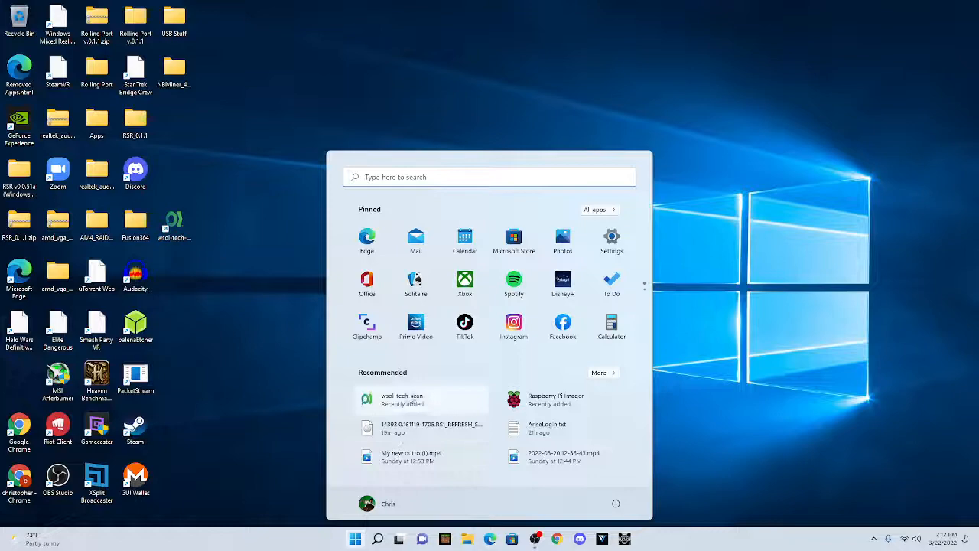
pyautogui.click(425, 177)
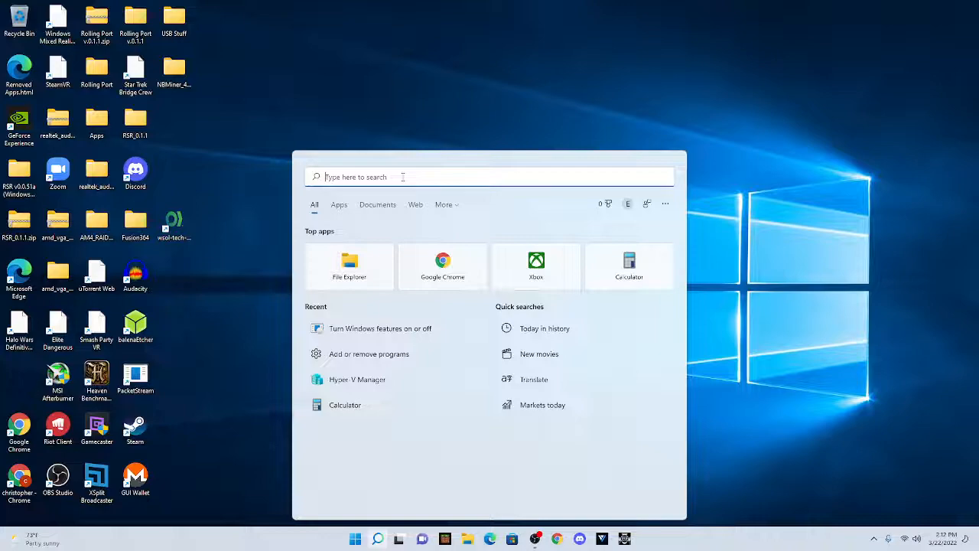
pyautogui.write('hyper-V Manager')
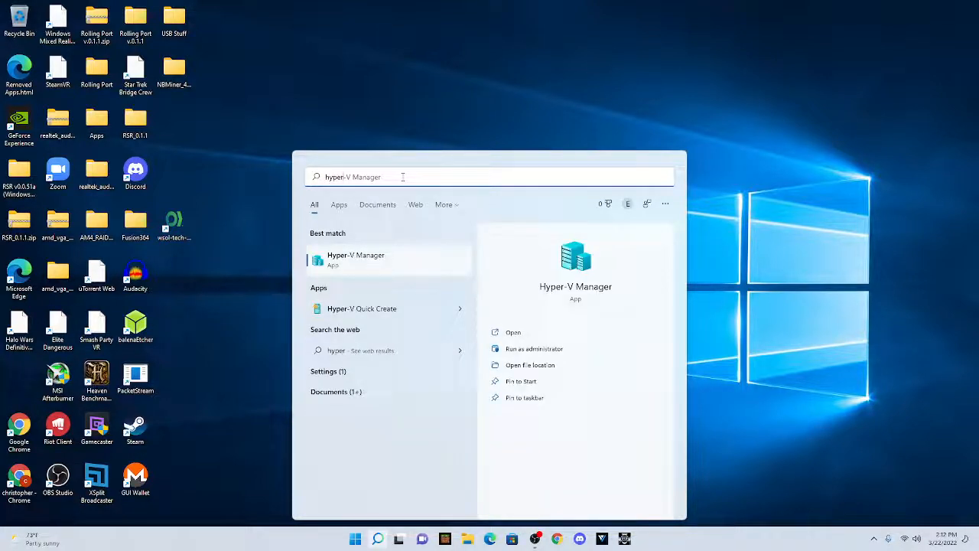
pyautogui.click(376, 260)
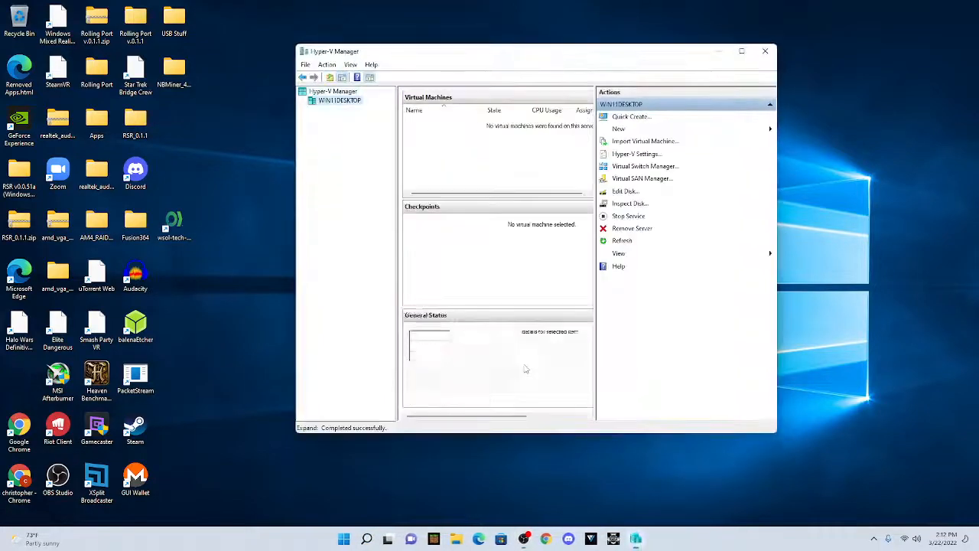
pyautogui.moveTo(509, 55); pyautogui.dragTo(409, 25)
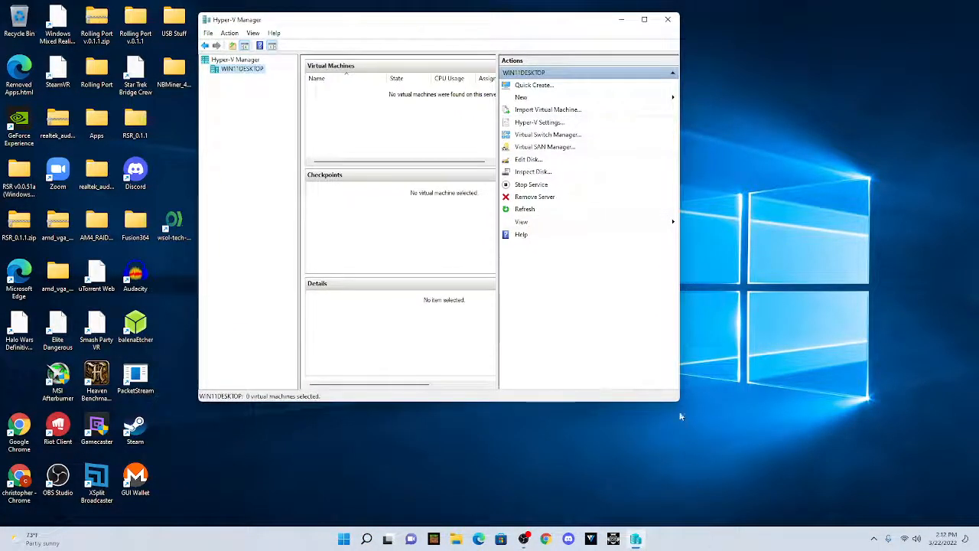
pyautogui.moveTo(681, 402); pyautogui.dragTo(872, 445)
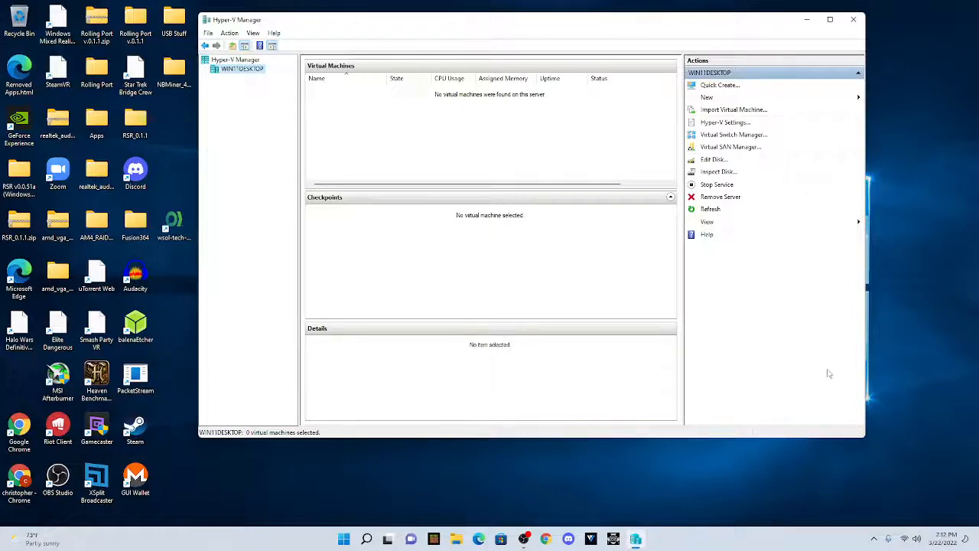
# Look through the Downloads folder in File Explorer for a Windows Server evaluation disc image.
pyautogui.click(457, 537)
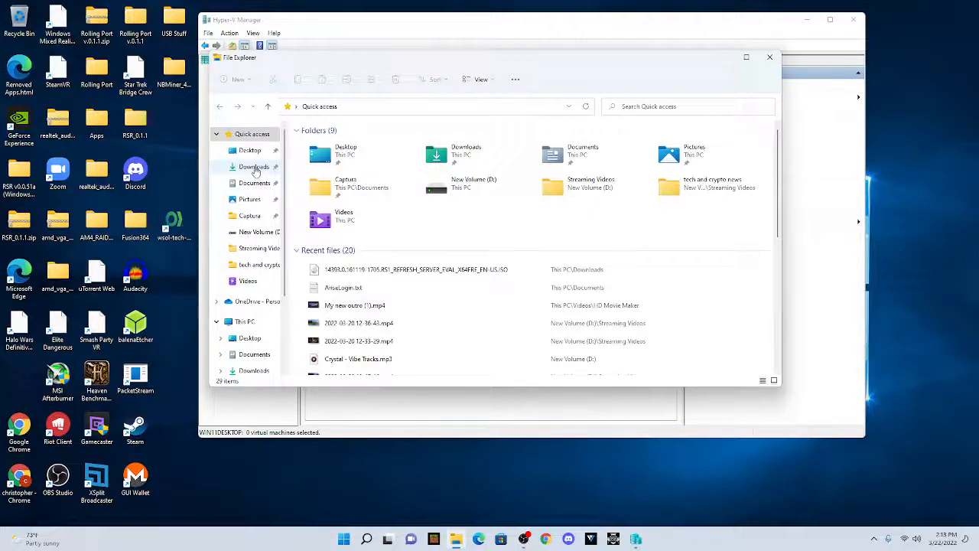
pyautogui.click(256, 167)
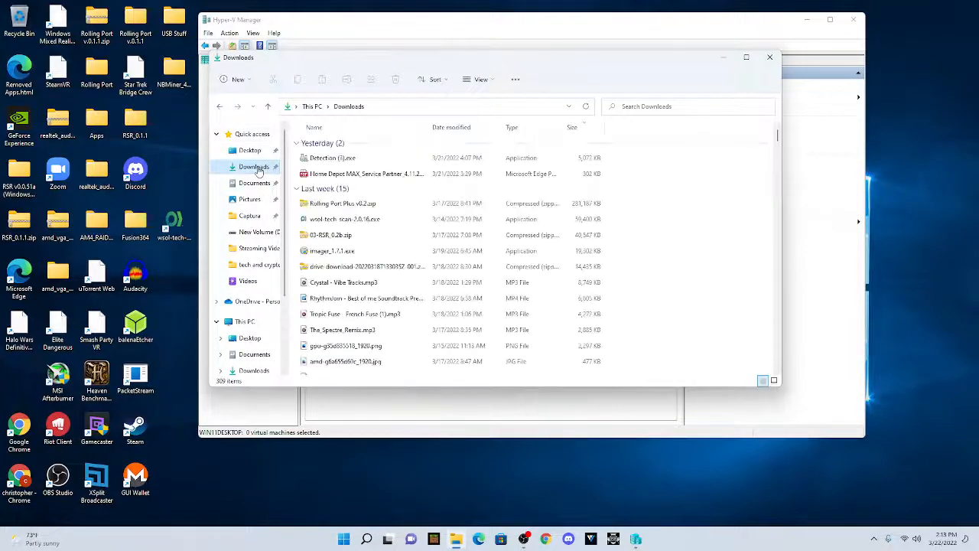
pyautogui.scroll(-3, 389, 251)
pyautogui.scroll(-3, 388, 251)
pyautogui.scroll(-5, 388, 249)
pyautogui.scroll(-2, 388, 250)
pyautogui.scroll(-5, 389, 251)
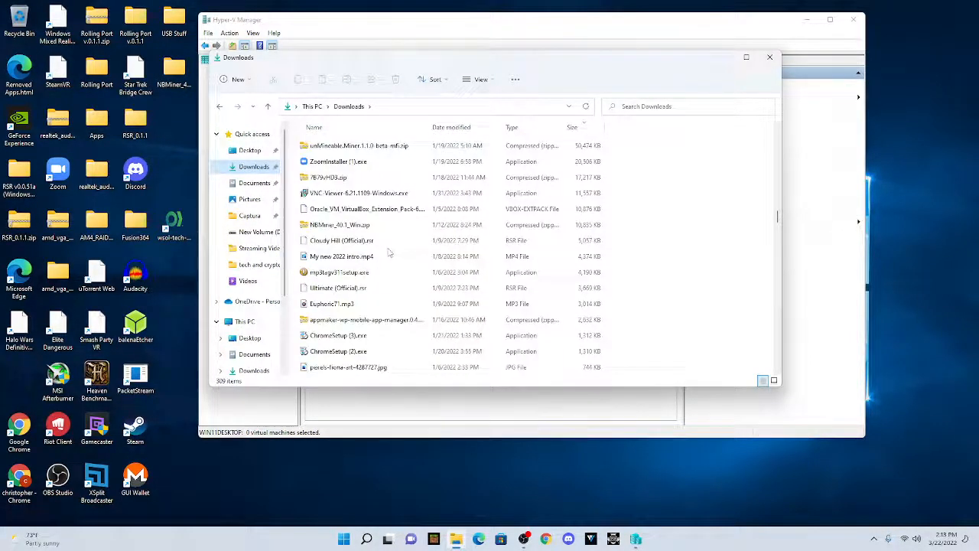
pyautogui.scroll(-3, 389, 252)
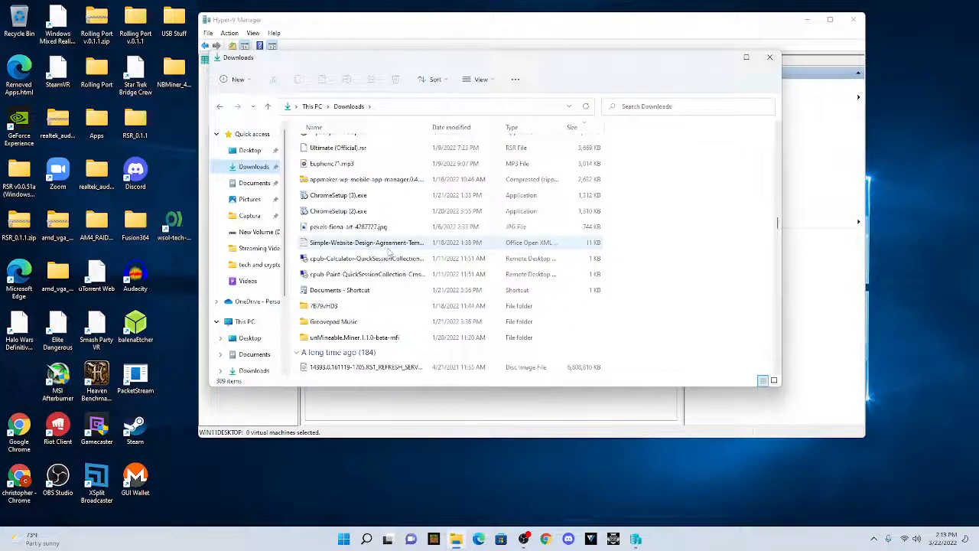
pyautogui.scroll(-4, 389, 252)
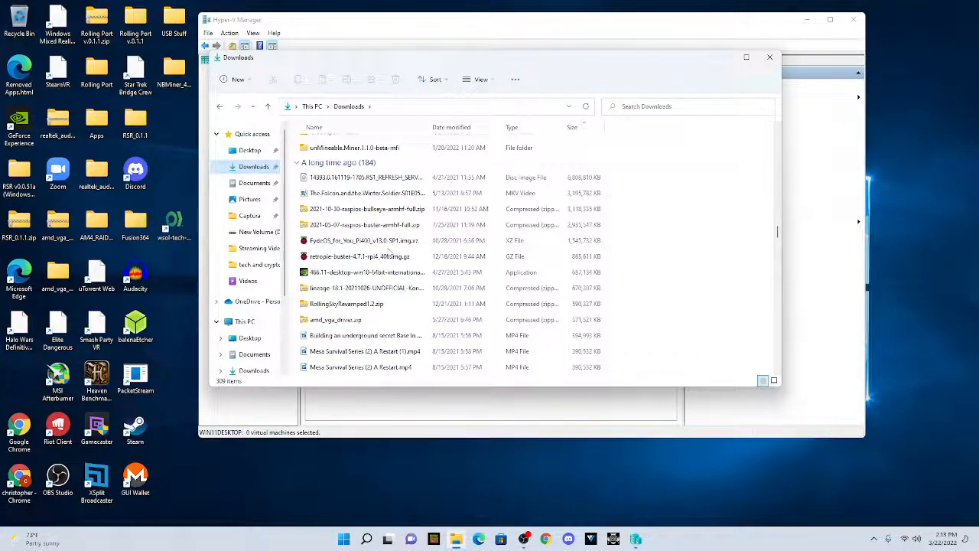
pyautogui.scroll(-10, 389, 253)
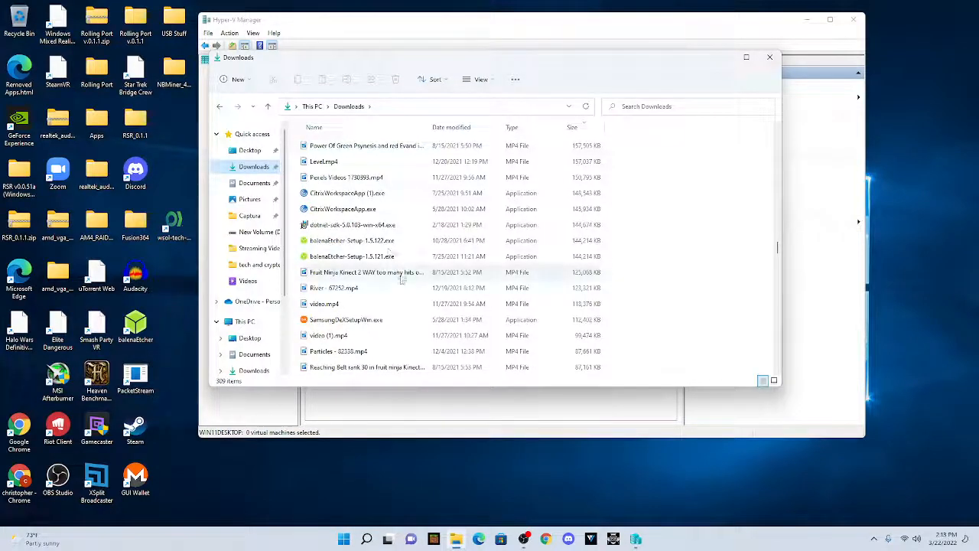
pyautogui.scroll(-8, 408, 283)
pyautogui.scroll(-8, 407, 280)
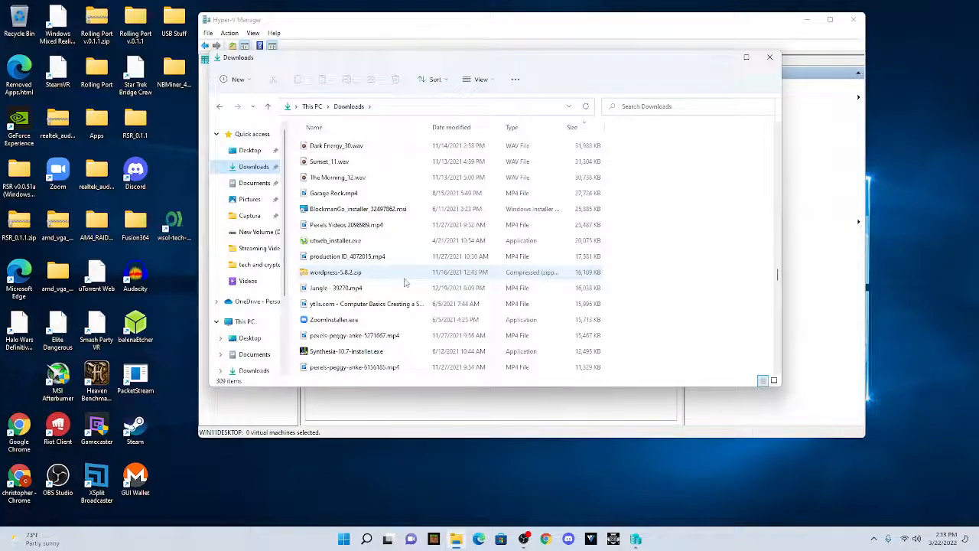
pyautogui.scroll(10, 406, 281)
pyautogui.scroll(10, 407, 277)
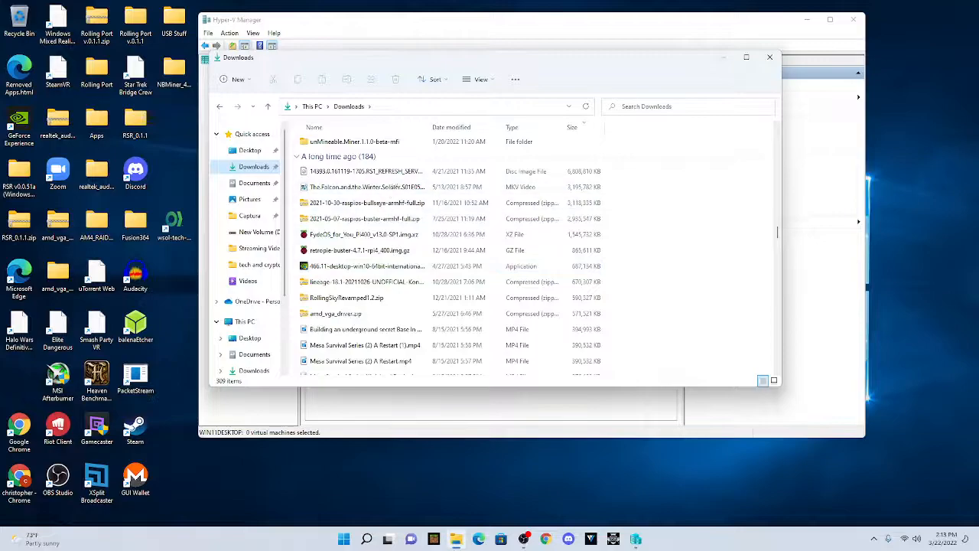
pyautogui.scroll(-1, 381, 285)
pyautogui.scroll(-4, 381, 284)
pyautogui.scroll(12, 381, 285)
pyautogui.scroll(3, 382, 284)
pyautogui.scroll(-4, 381, 284)
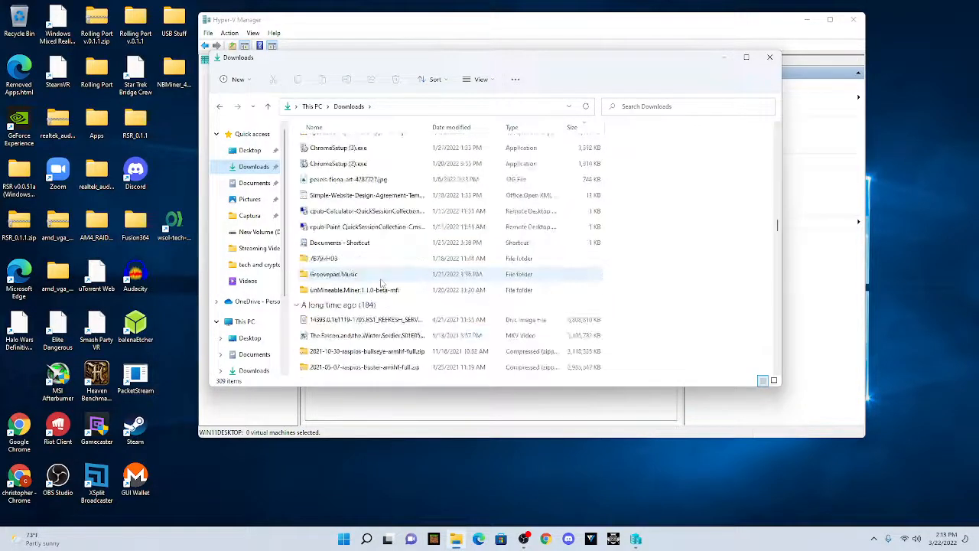
pyautogui.scroll(-1, 381, 283)
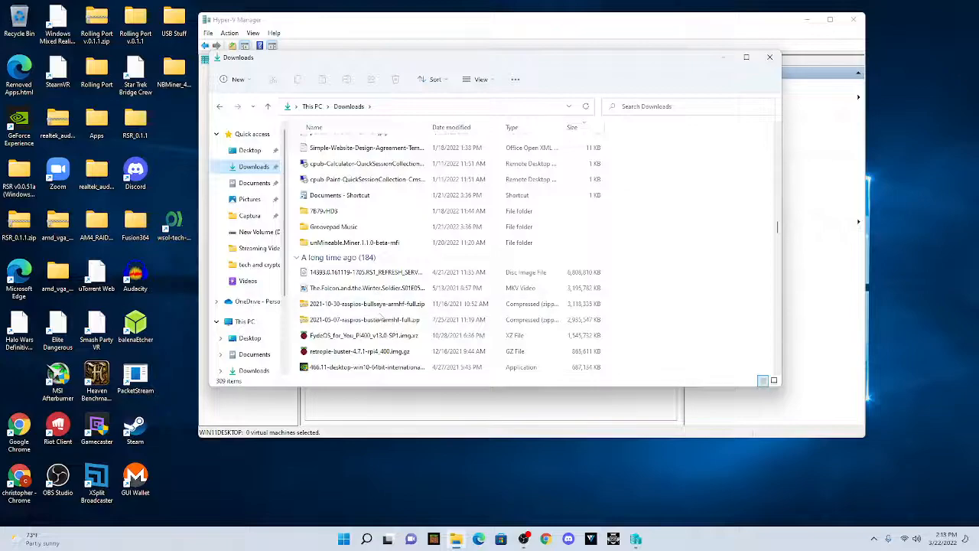
pyautogui.scroll(4, 381, 317)
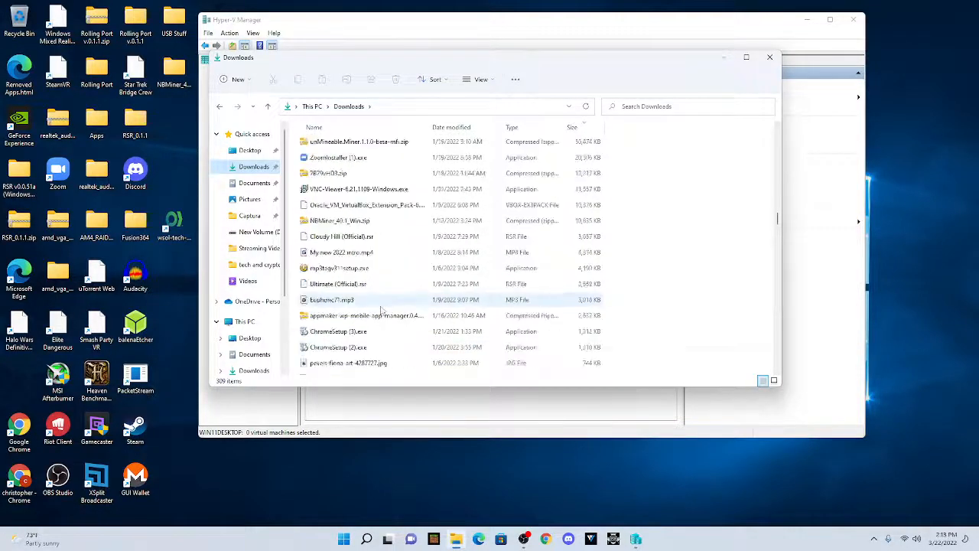
pyautogui.scroll(-5, 381, 310)
pyautogui.scroll(-6, 381, 308)
pyautogui.scroll(-2, 381, 310)
pyautogui.scroll(-3, 381, 310)
pyautogui.scroll(-5, 381, 310)
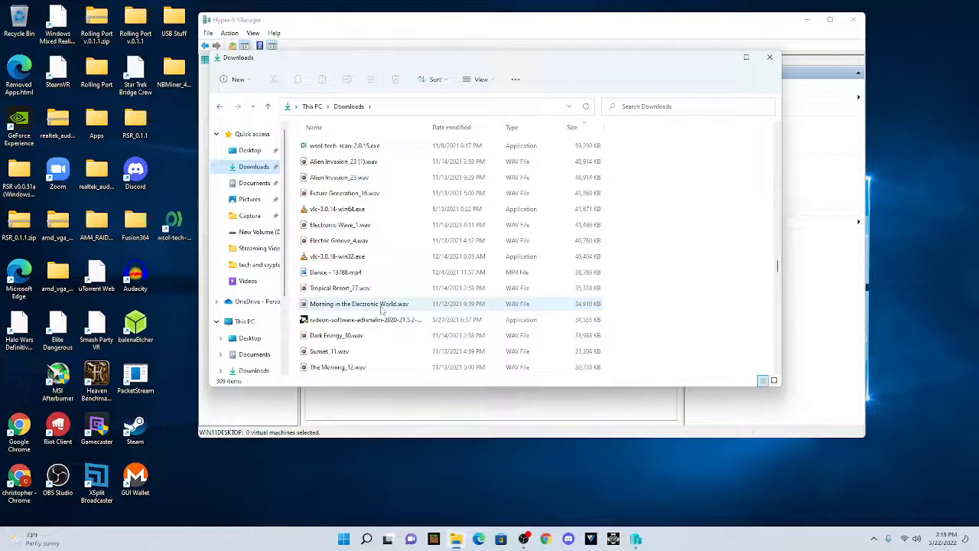
pyautogui.scroll(-2, 382, 310)
pyautogui.scroll(-1, 382, 310)
pyautogui.scroll(2, 382, 310)
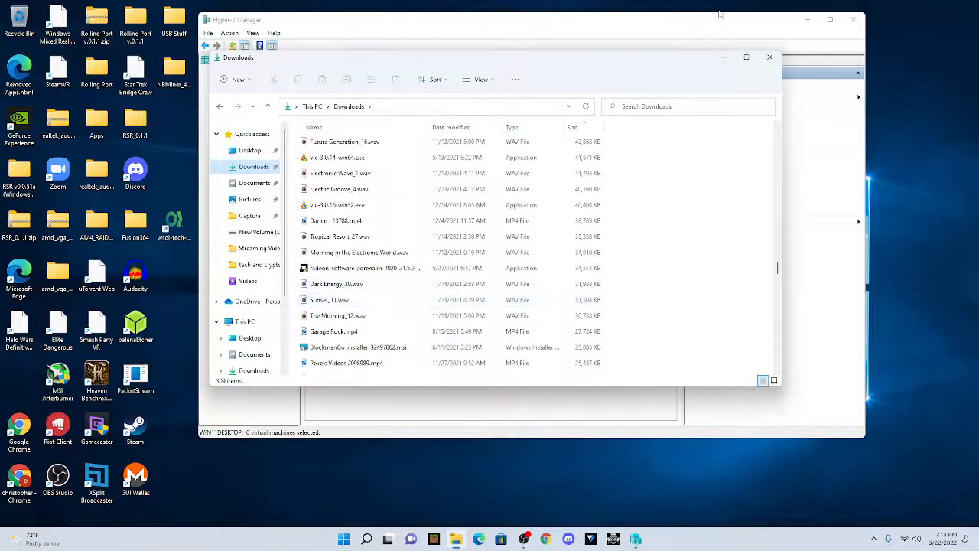
# Close the Downloads window and start Quick Create for a virtual machine in Hyper-V Manager.
pyautogui.click(770, 57)
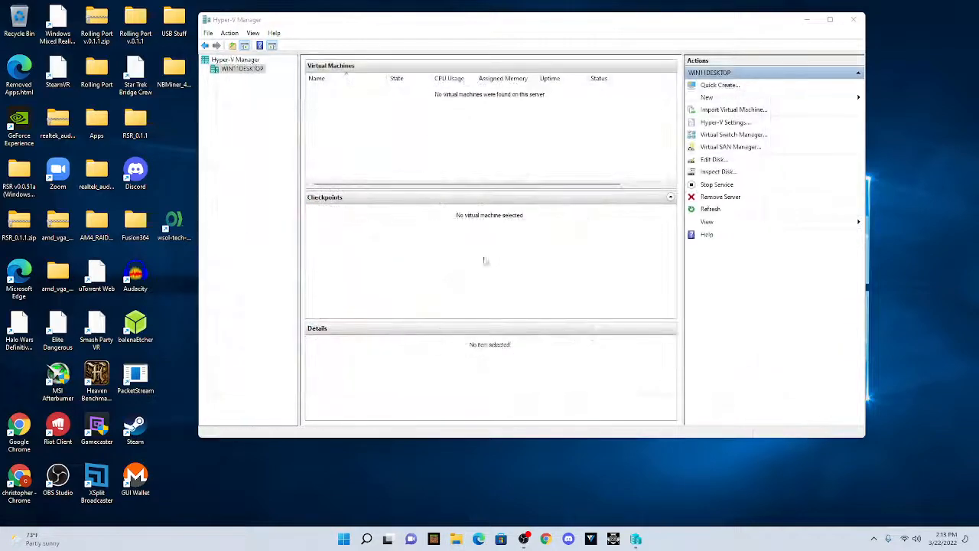
pyautogui.click(734, 91)
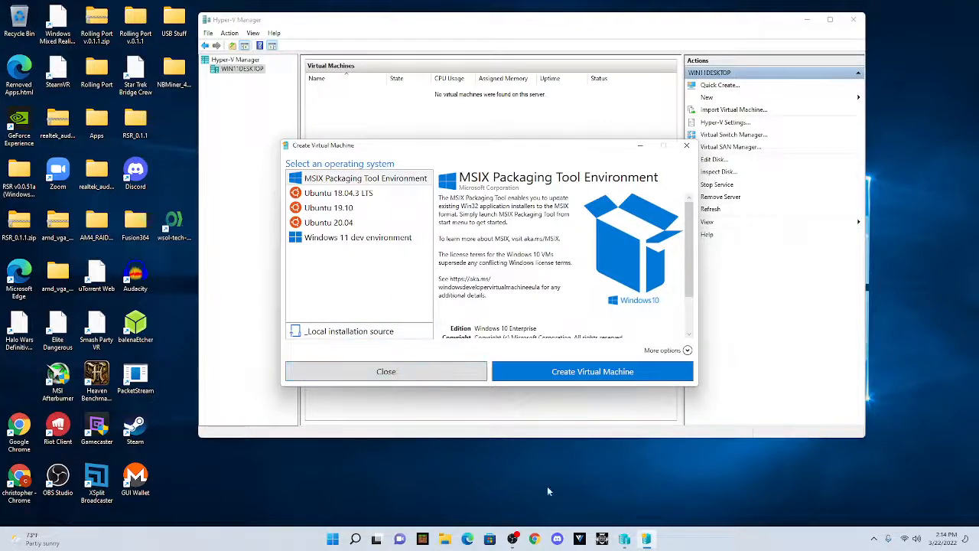
# Switch to Google Chrome with the Person 1 profile and search Google for microsoft evaluation center.
pyautogui.click(535, 540)
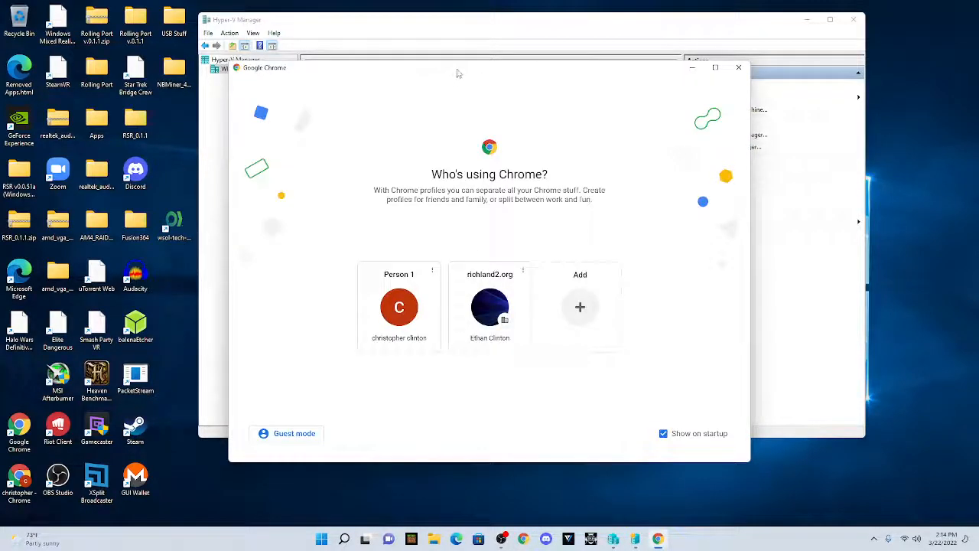
pyautogui.doubleClick(459, 73)
pyautogui.click(397, 328)
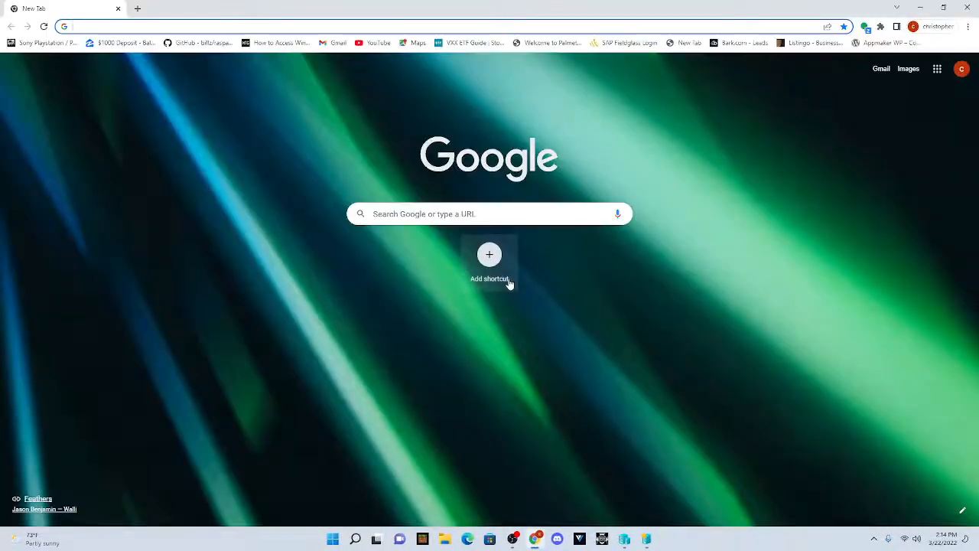
pyautogui.click(493, 213)
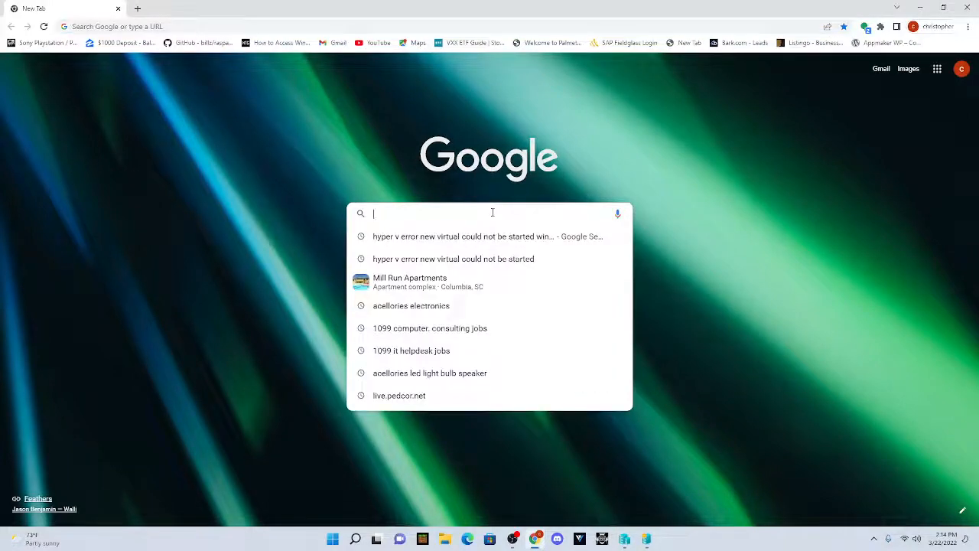
pyautogui.write('mic')
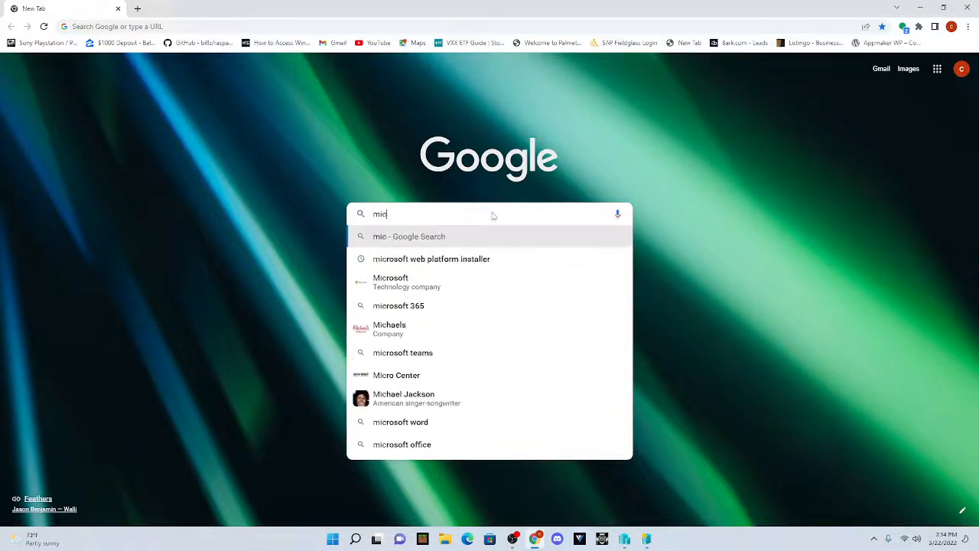
pyautogui.write('rosooft evalu')
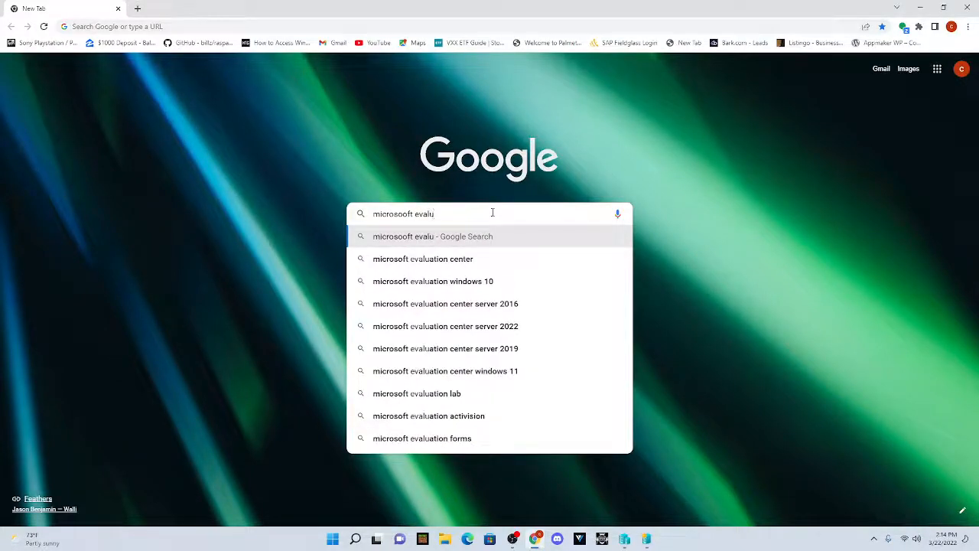
pyautogui.press('Down')
pyautogui.press('Return')
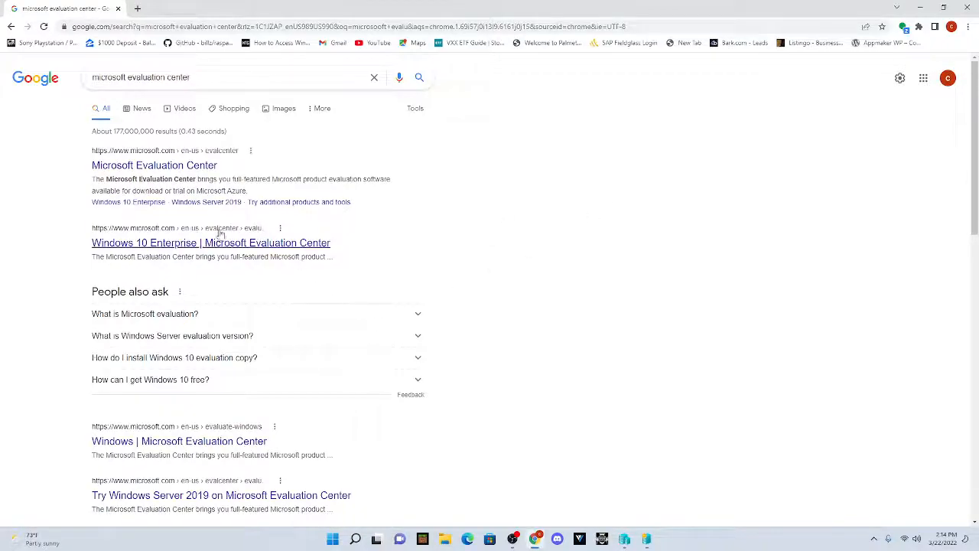
# Open the Microsoft Evaluation Center site from the search results, decline the survey, and find the list of products to evaluate.
pyautogui.click(172, 173)
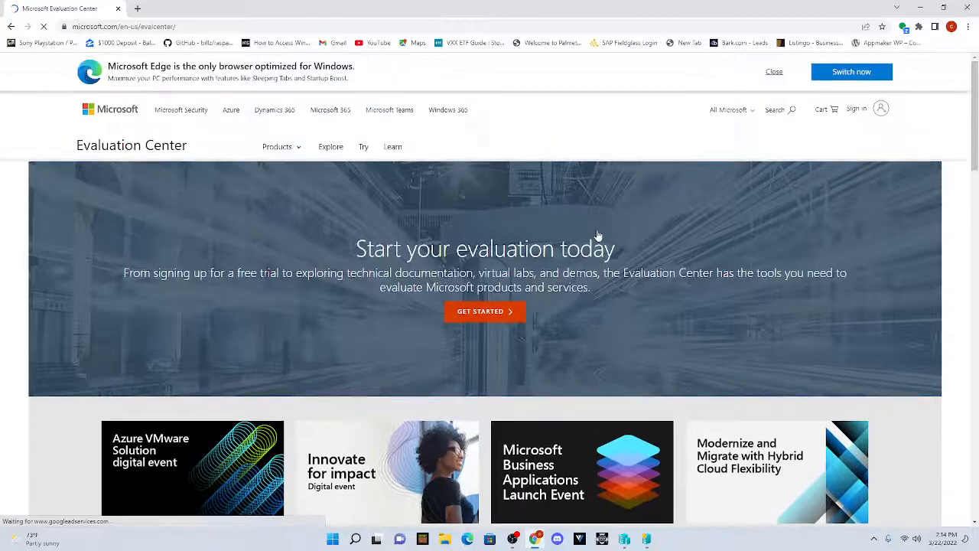
pyautogui.scroll(-3, 601, 261)
pyautogui.scroll(-4, 601, 261)
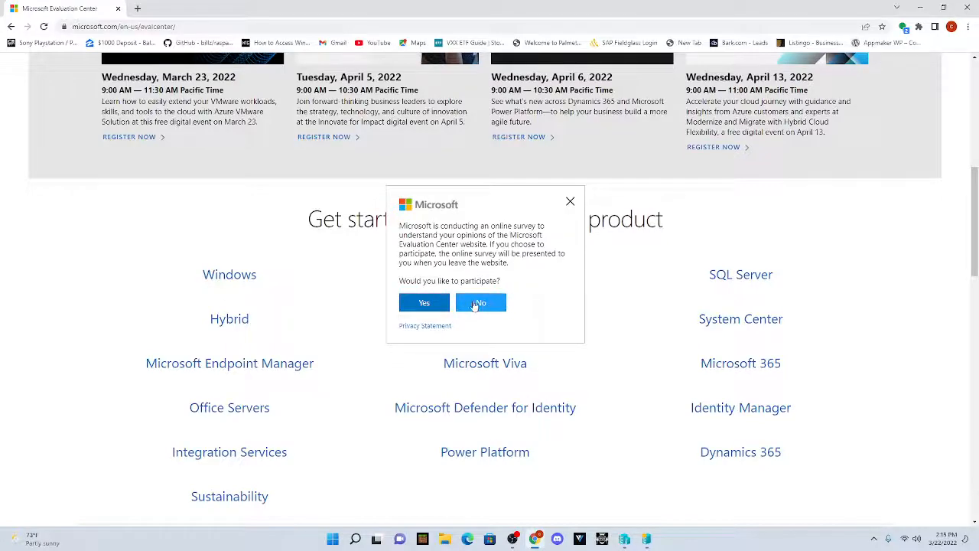
pyautogui.click(473, 304)
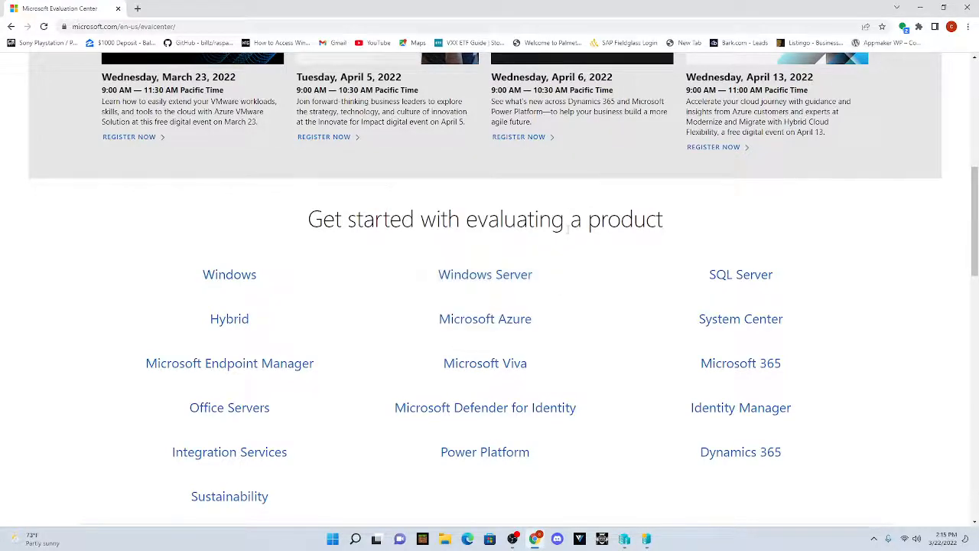
pyautogui.scroll(-1, 573, 225)
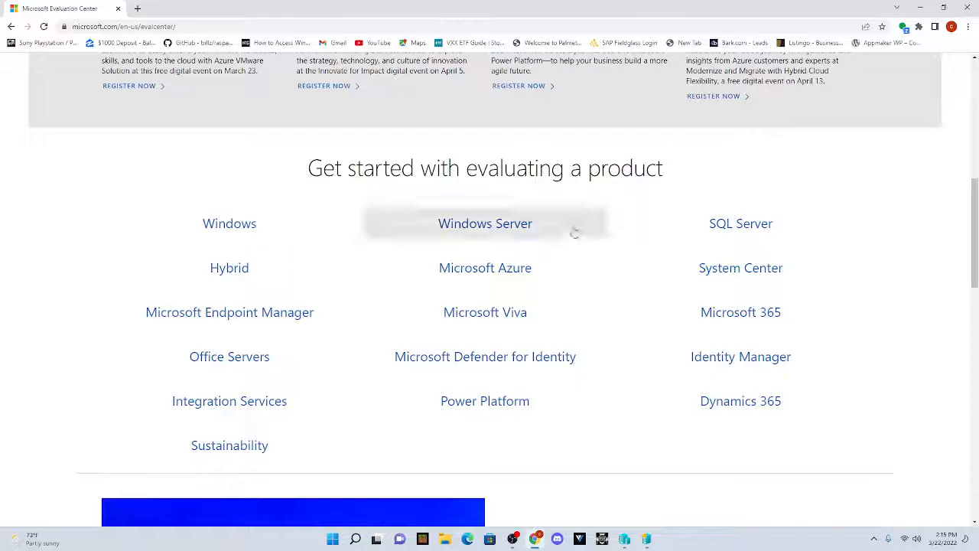
pyautogui.scroll(-1, 573, 232)
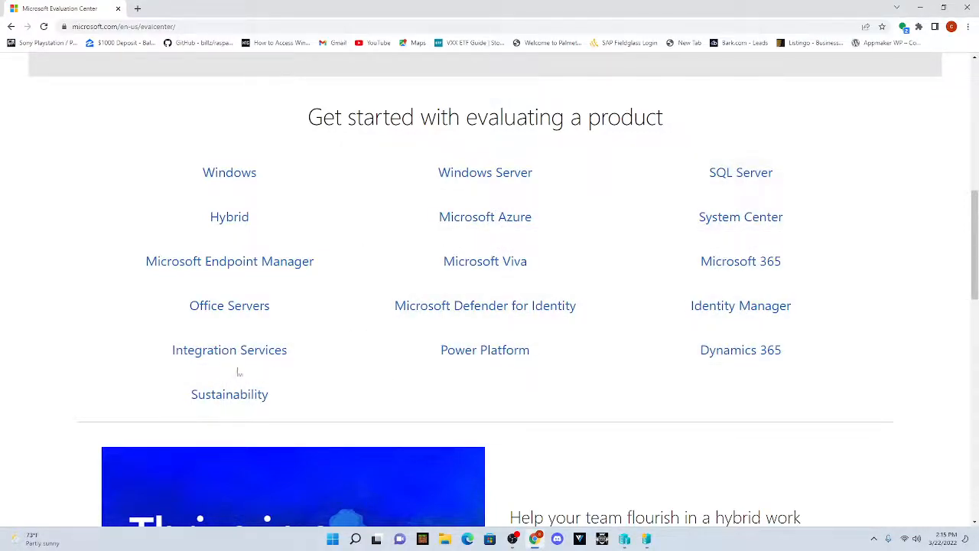
# Expand the Windows category and look over the evaluation products offered in it.
pyautogui.click(266, 174)
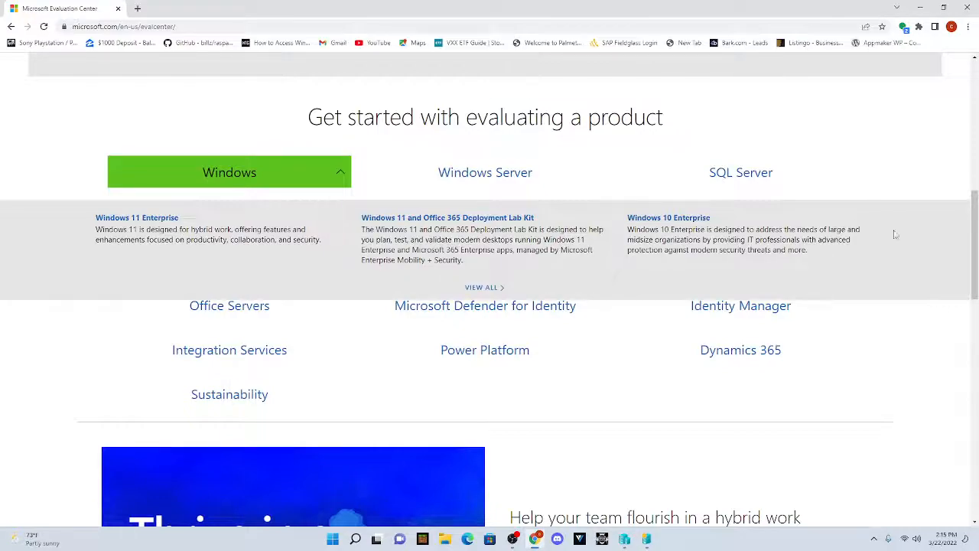
pyautogui.scroll(-2, 874, 251)
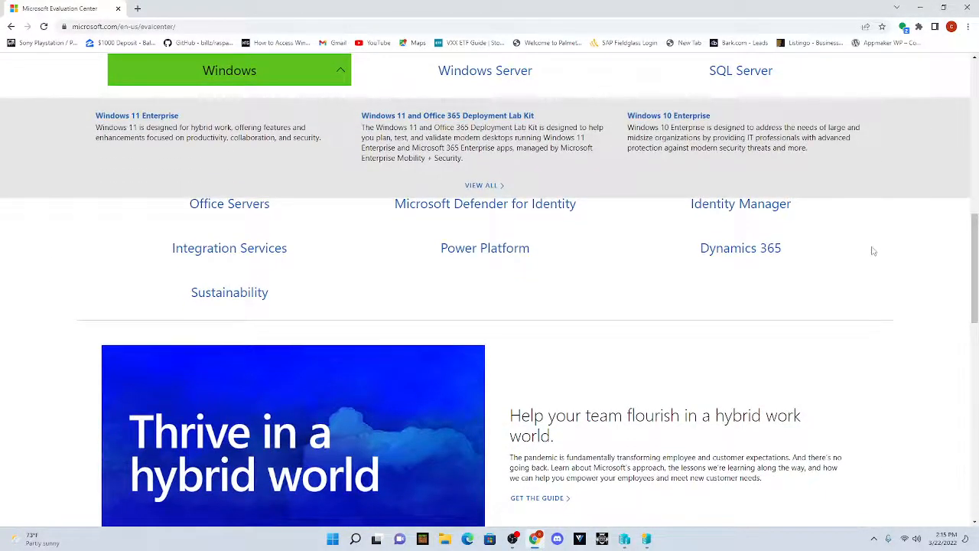
pyautogui.scroll(1, 873, 251)
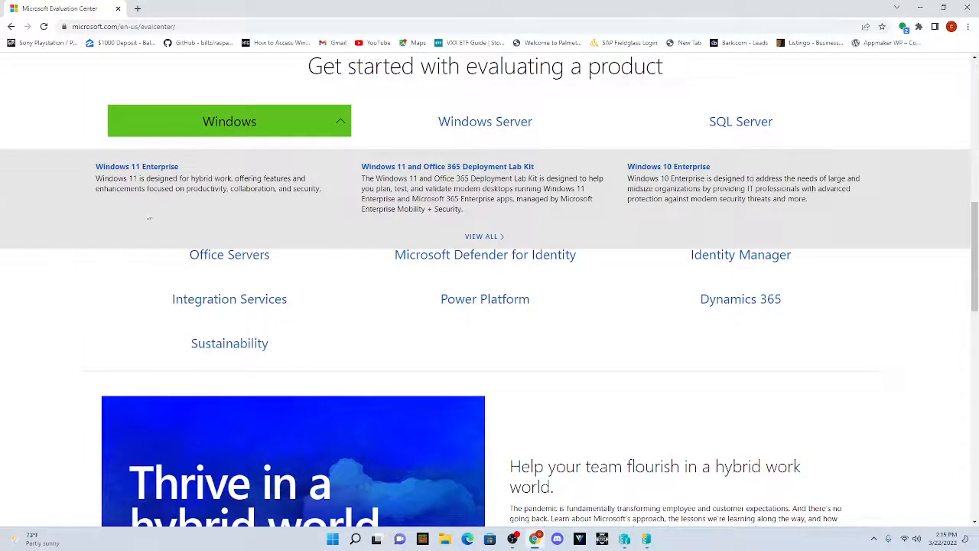
# Open the Windows Server 2019 evaluation page from the Windows Server category, review its download options, and close the browser.
pyautogui.click(480, 124)
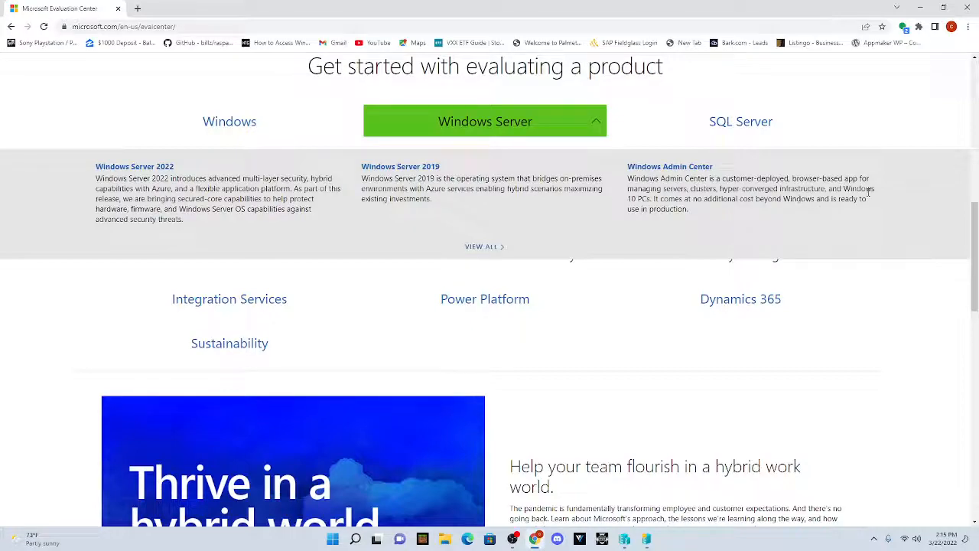
pyautogui.click(420, 168)
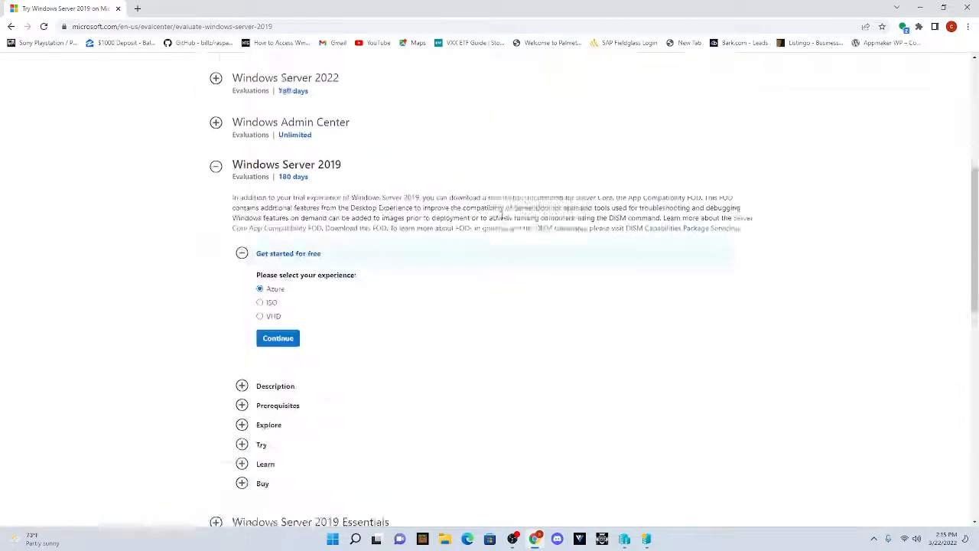
pyautogui.scroll(-3, 502, 220)
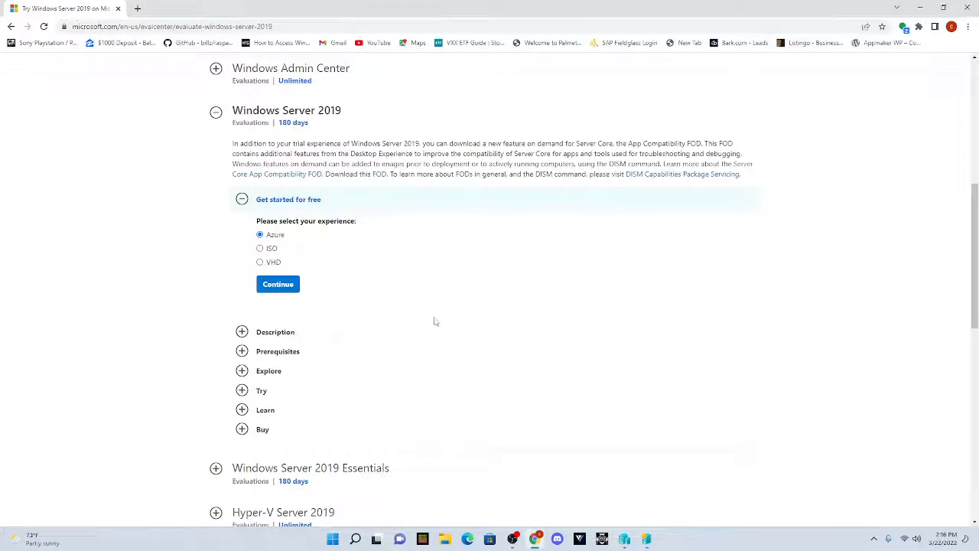
pyautogui.click(968, 7)
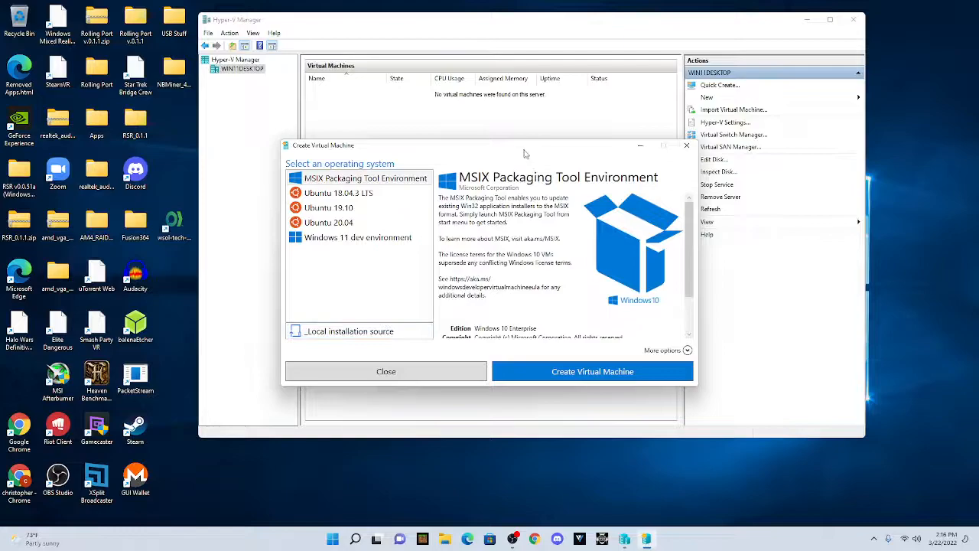
# Choose a local installation source for the virtual machine and load 14393.0.161119-1705.RS1_REFRESH_SERVER_EVAL_X64FRE_EN-US.ISO from the Downloads folder.
pyautogui.moveTo(527, 148); pyautogui.dragTo(526, 96)
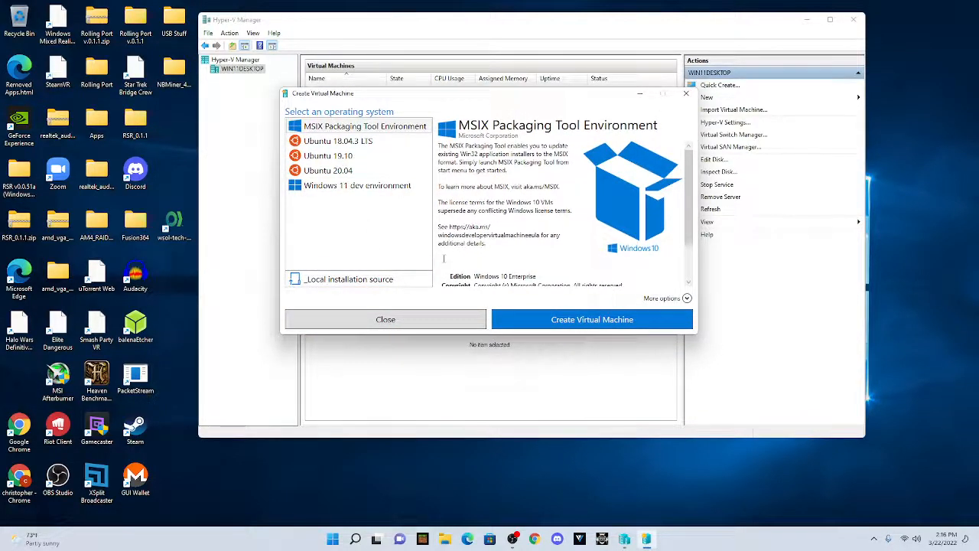
pyautogui.click(378, 282)
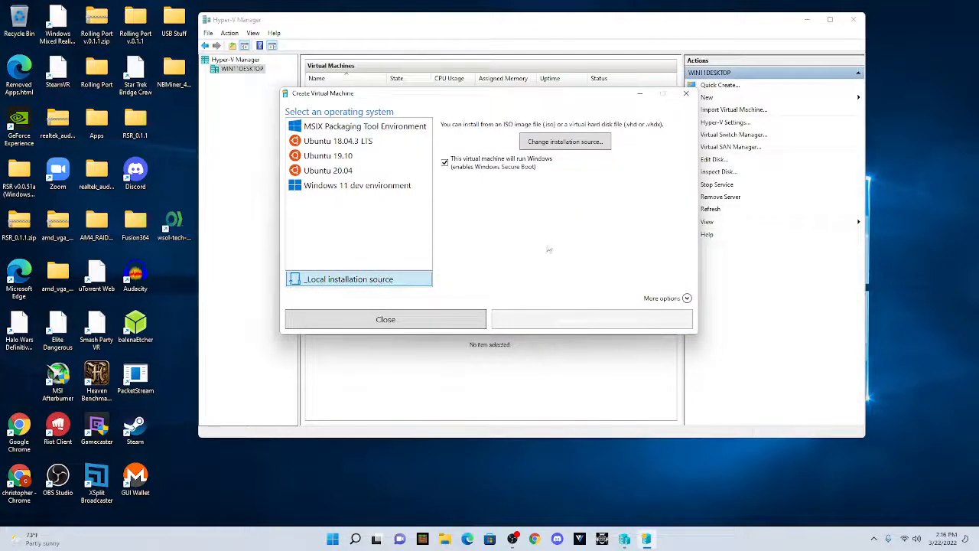
pyautogui.click(595, 144)
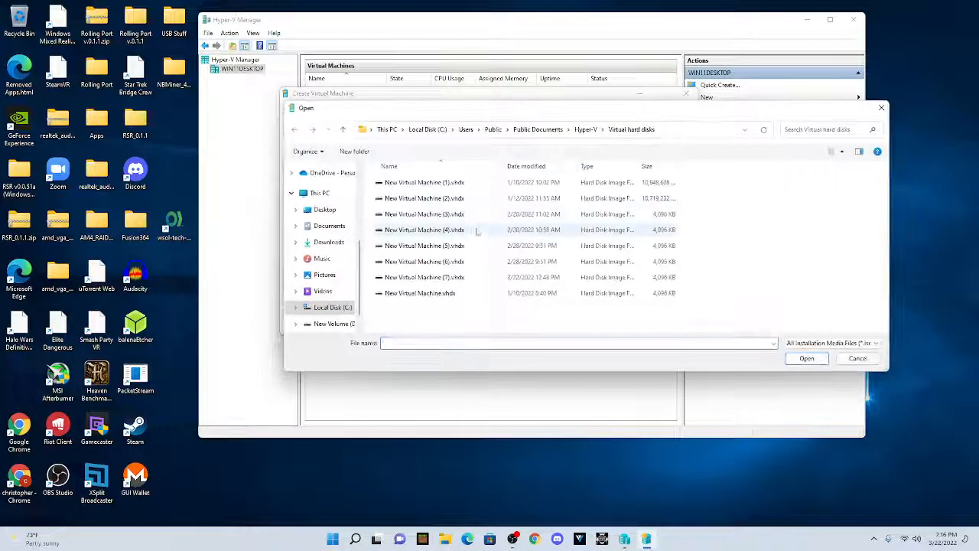
pyautogui.click(330, 242)
pyautogui.scroll(-1, 463, 239)
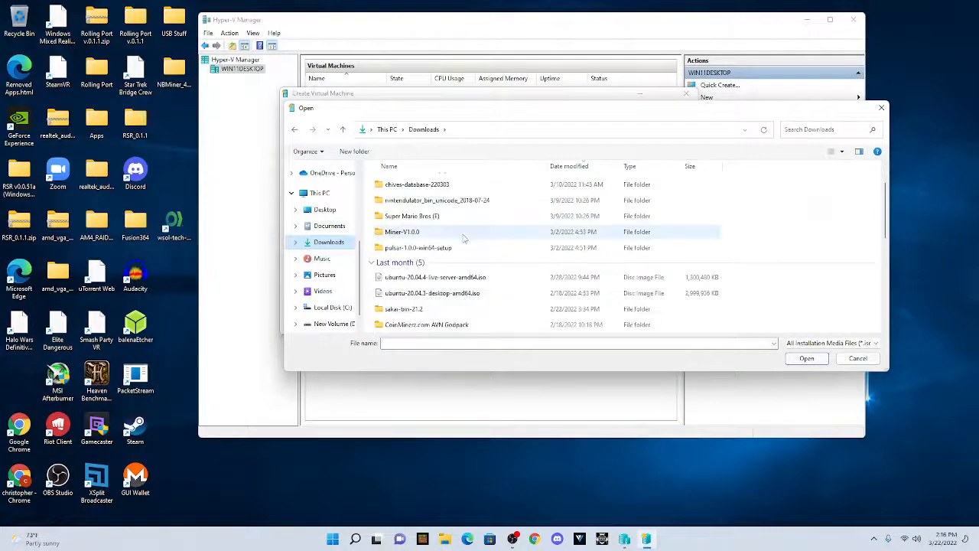
pyautogui.scroll(-3, 463, 239)
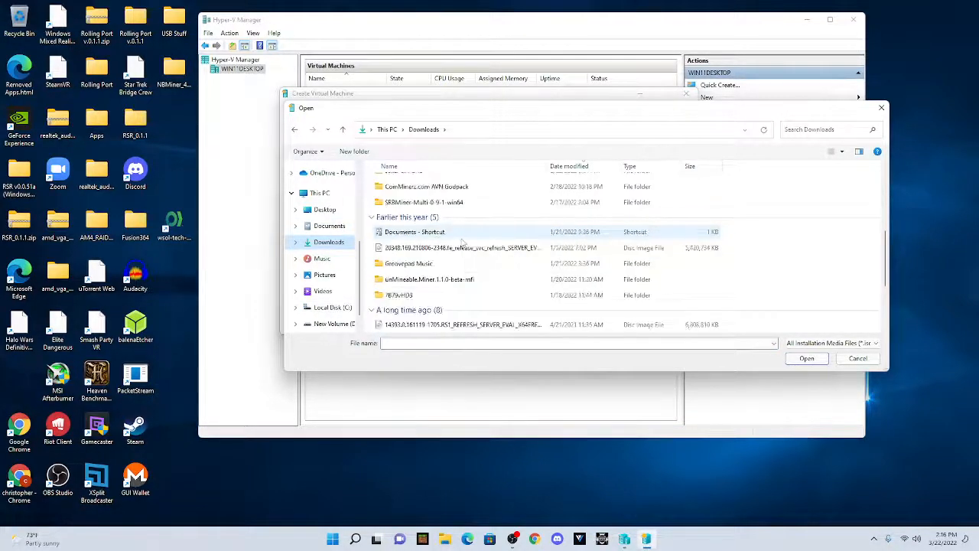
pyautogui.scroll(2, 463, 241)
pyautogui.scroll(-2, 505, 225)
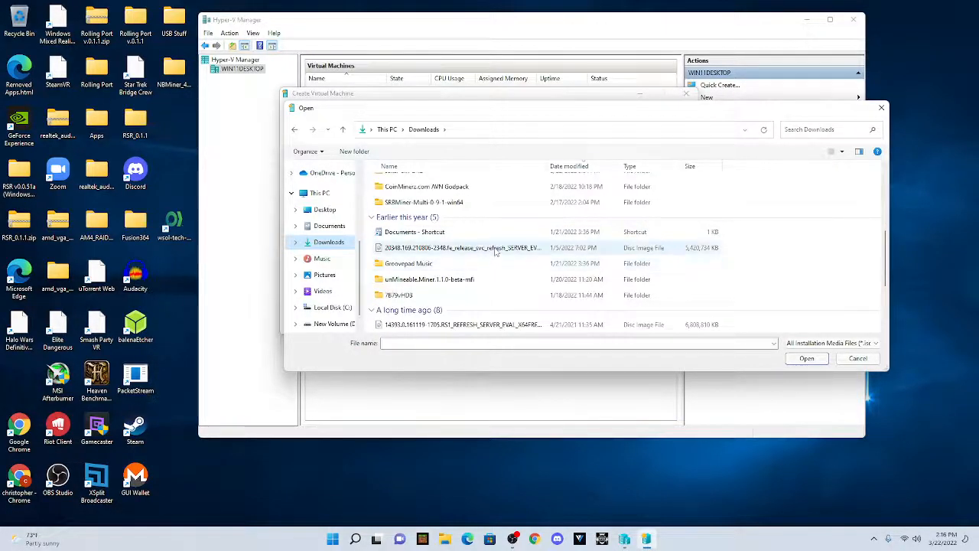
pyautogui.scroll(-1, 496, 252)
pyautogui.click(505, 277)
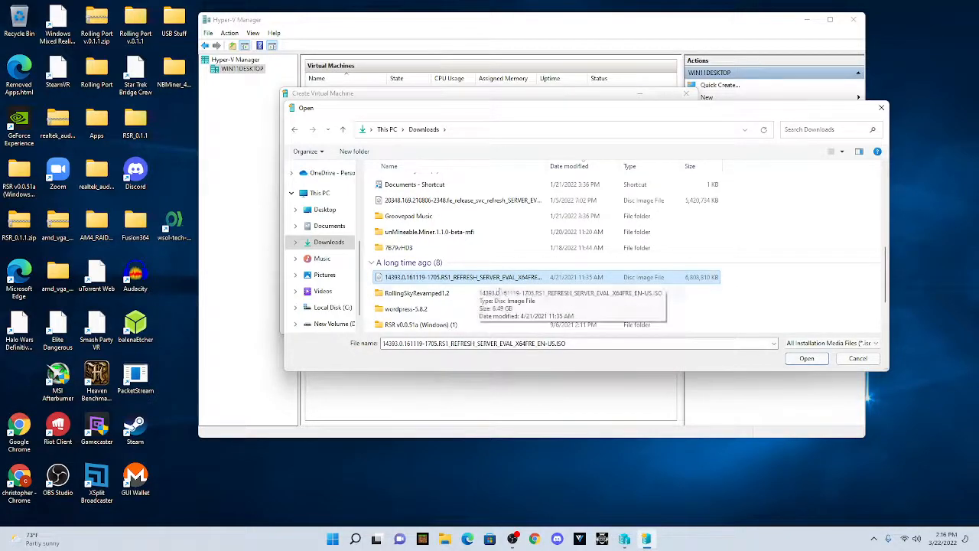
pyautogui.click(807, 358)
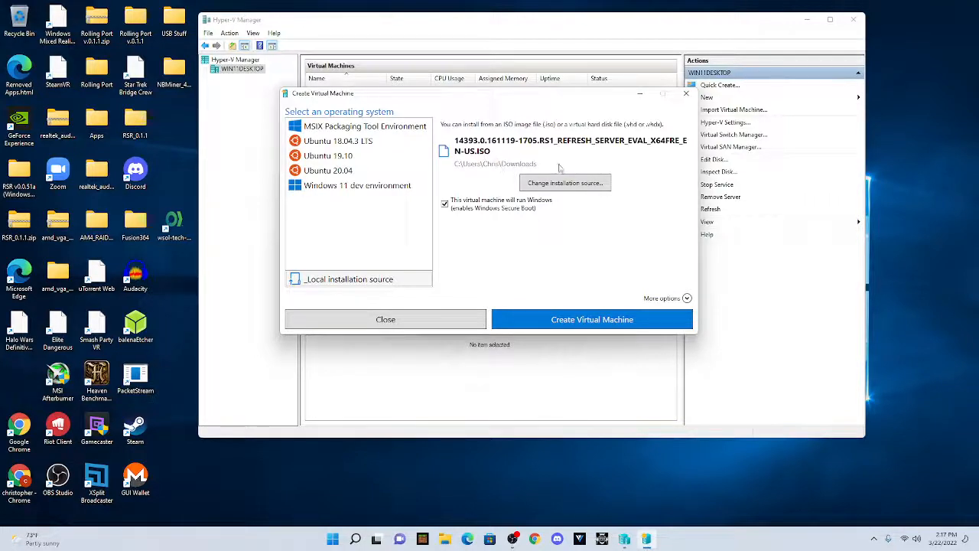
# Create the virtual machine, check its network adapter settings with the Default Switch kept, and accept the settings.
pyautogui.click(586, 319)
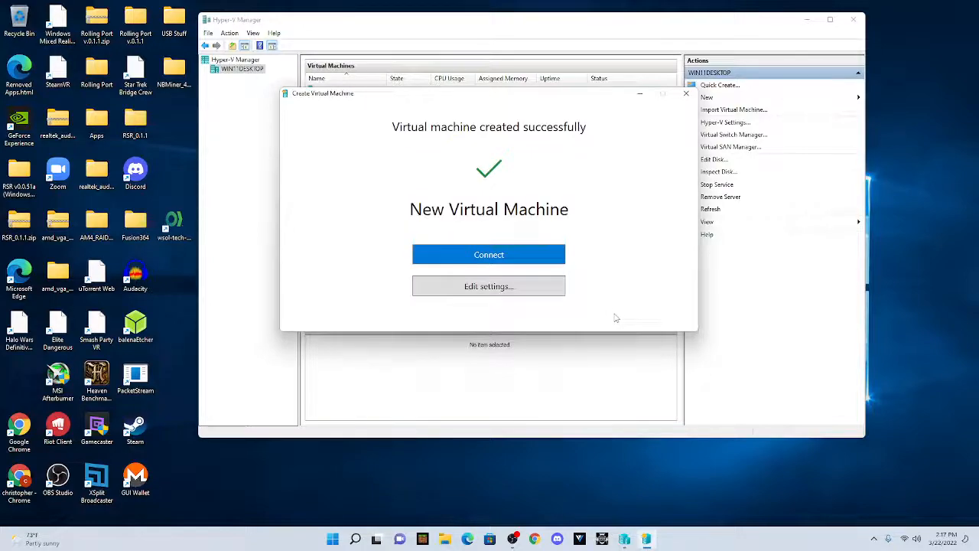
pyautogui.click(527, 289)
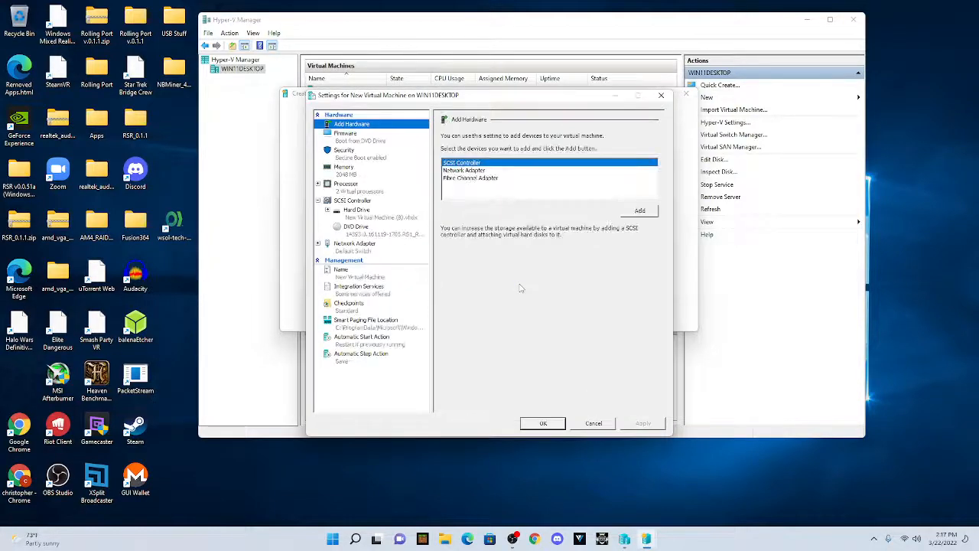
pyautogui.click(368, 251)
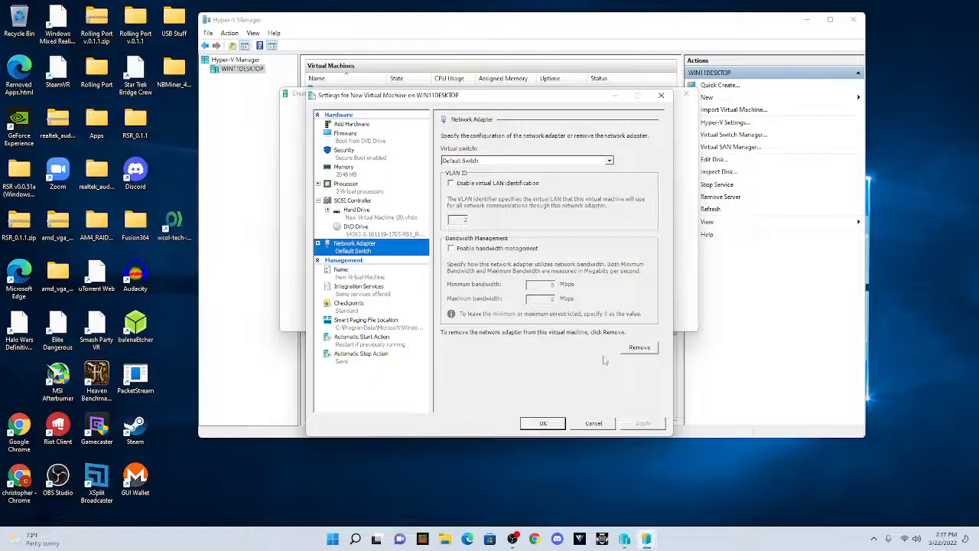
pyautogui.click(546, 424)
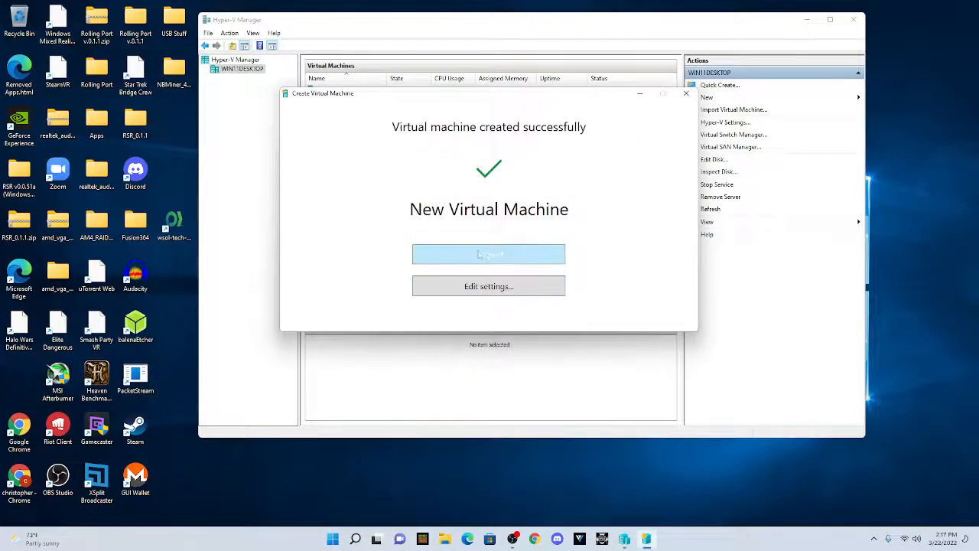
# Connect to the new virtual machine, start it, and boot it from the installation disc.
pyautogui.click(476, 254)
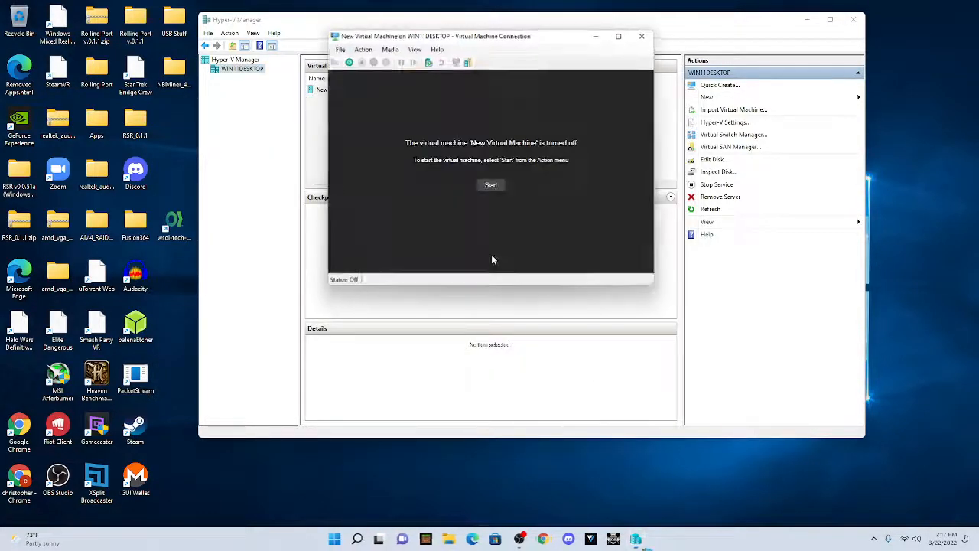
pyautogui.click(494, 186)
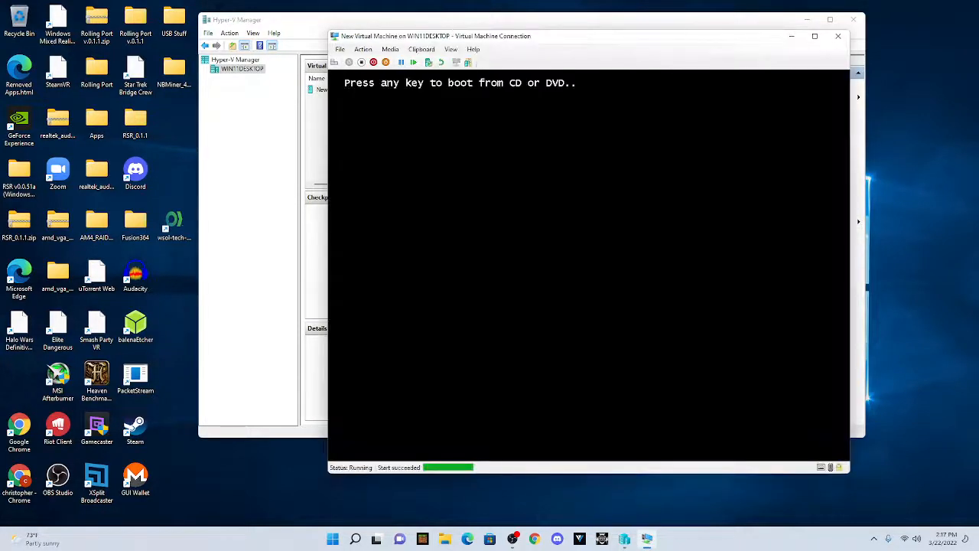
pyautogui.press('Return')
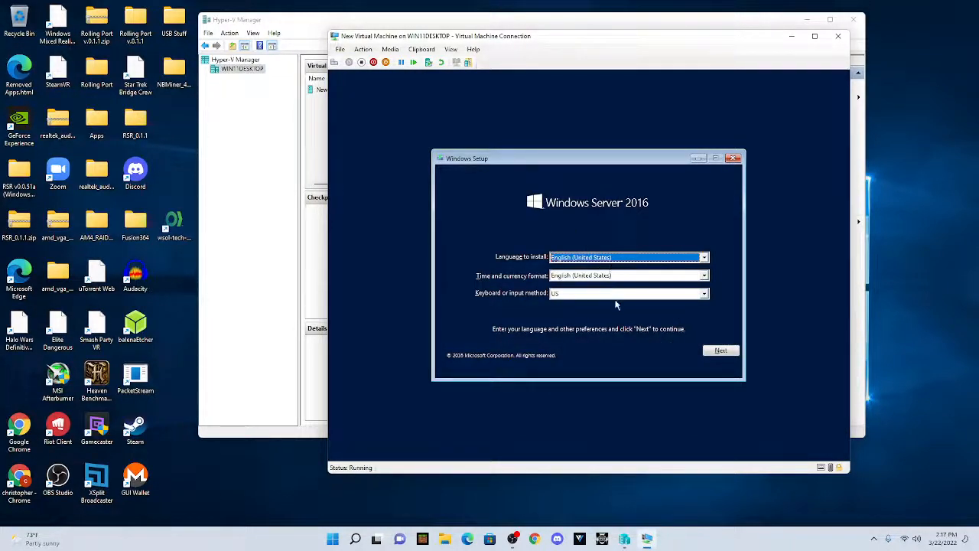
# Begin the Windows Server 2016 installation with the default language settings and select Standard Evaluation (Desktop Experience).
pyautogui.click(721, 351)
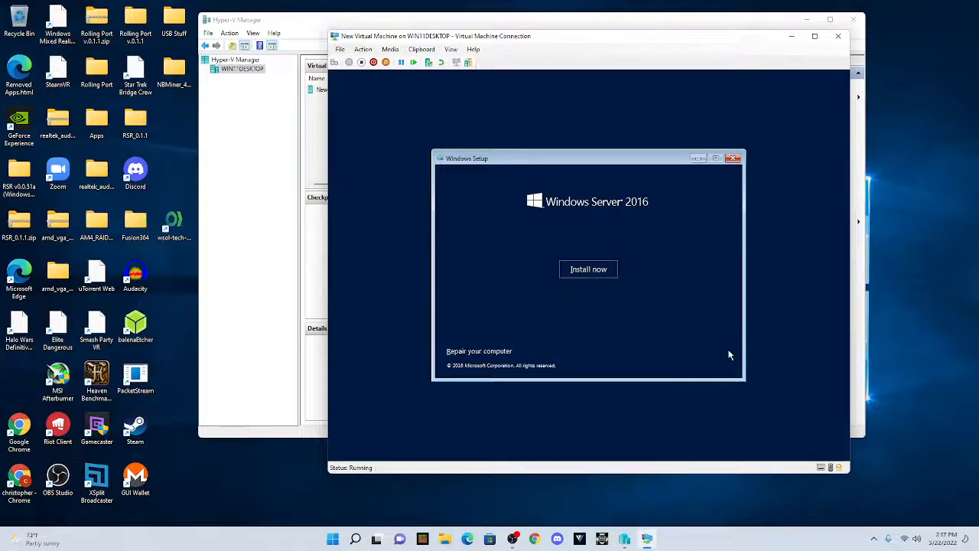
pyautogui.click(589, 271)
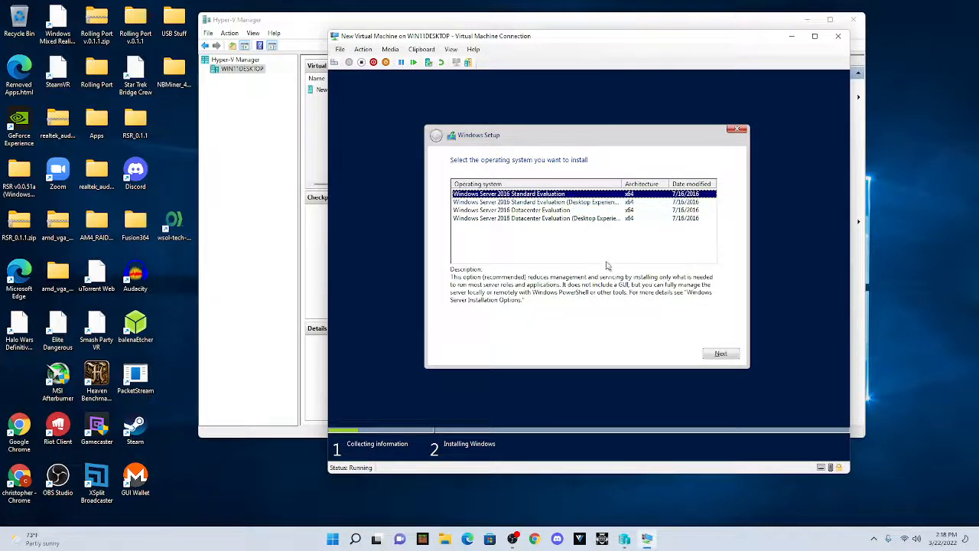
pyautogui.click(604, 203)
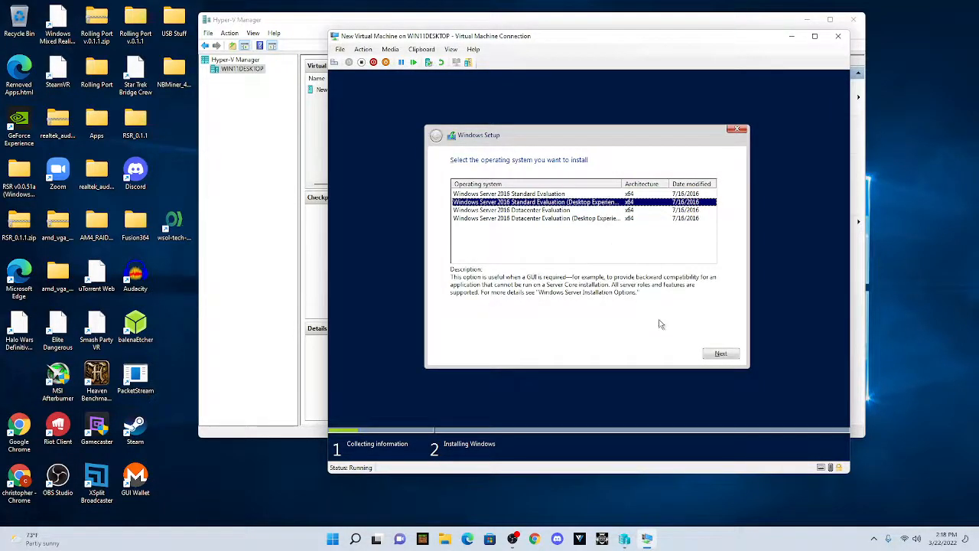
pyautogui.click(722, 355)
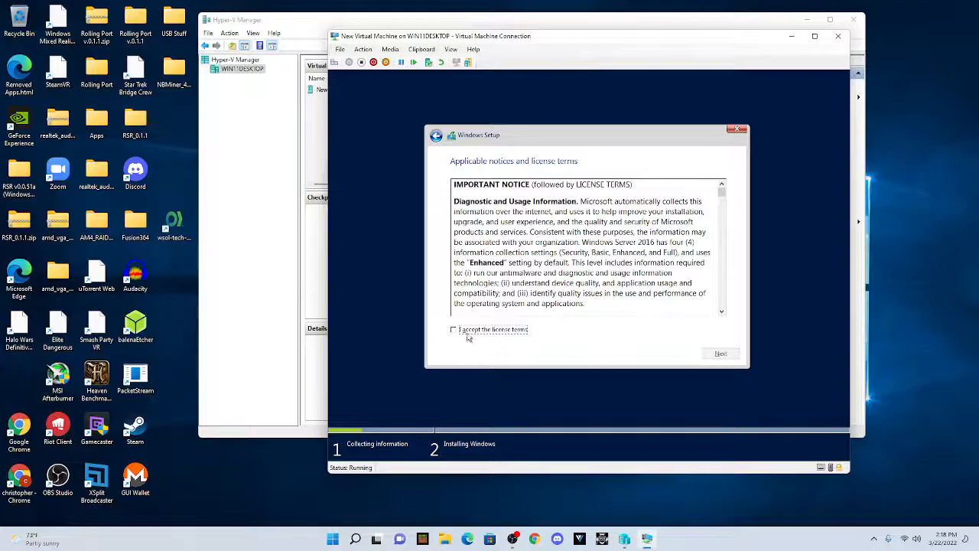
# Accept the license terms and start a custom Windows-only installation on the unallocated space of Drive 0.
pyautogui.click(453, 330)
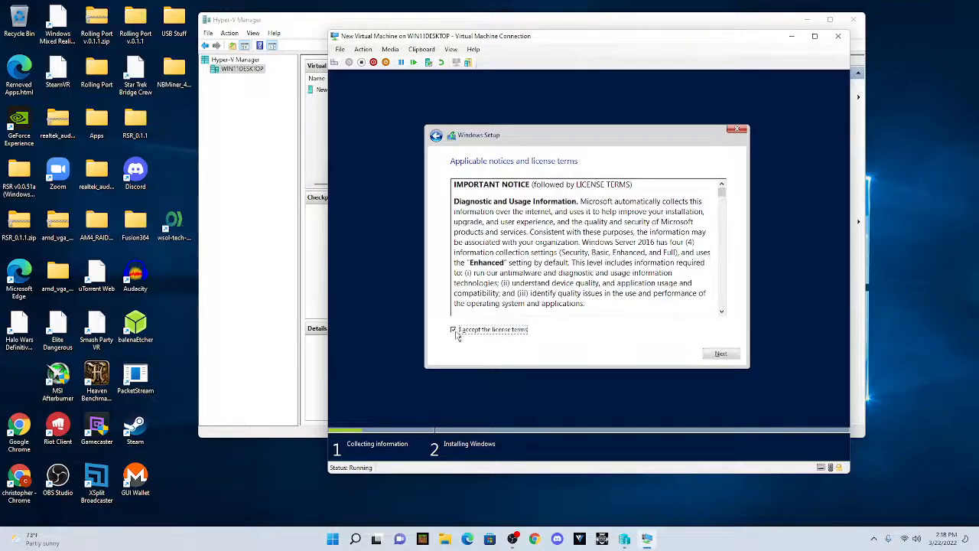
pyautogui.click(729, 357)
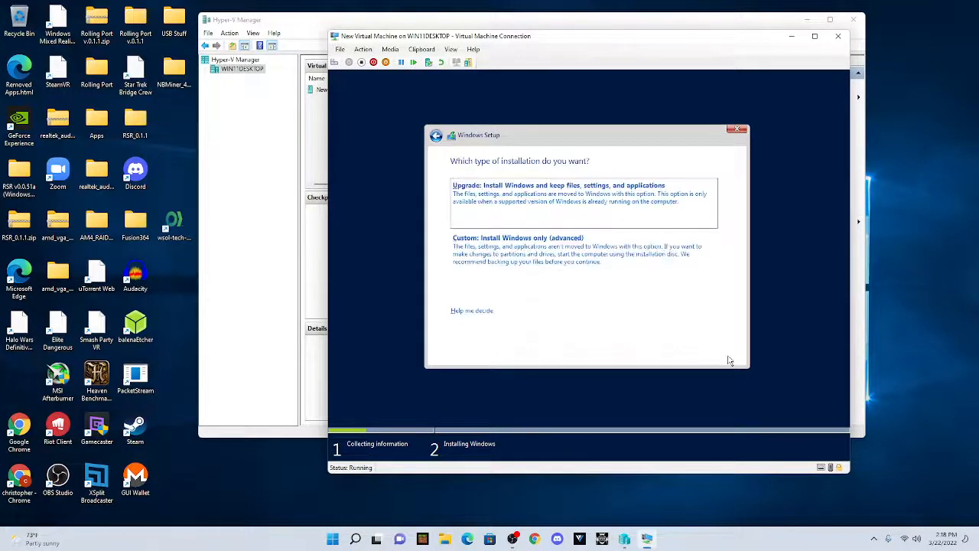
pyautogui.click(570, 257)
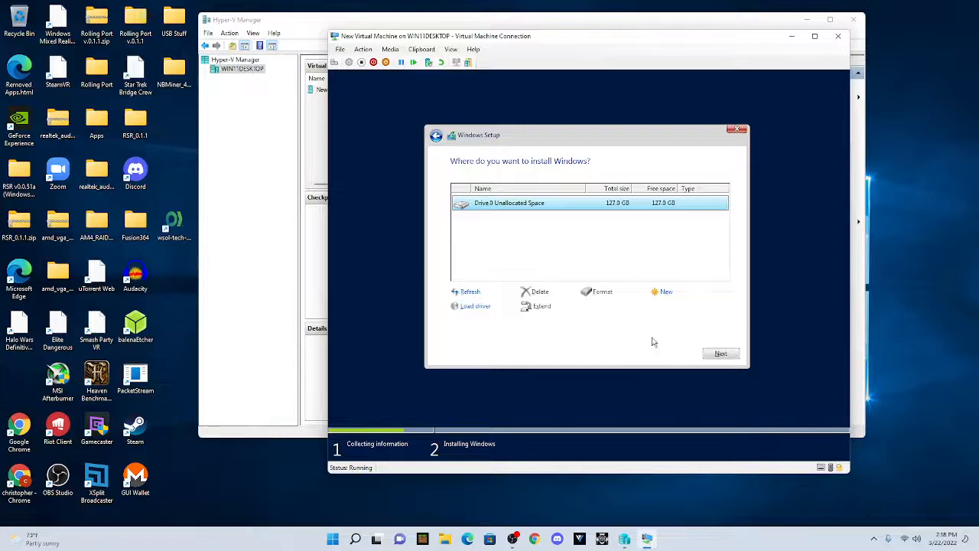
pyautogui.click(721, 355)
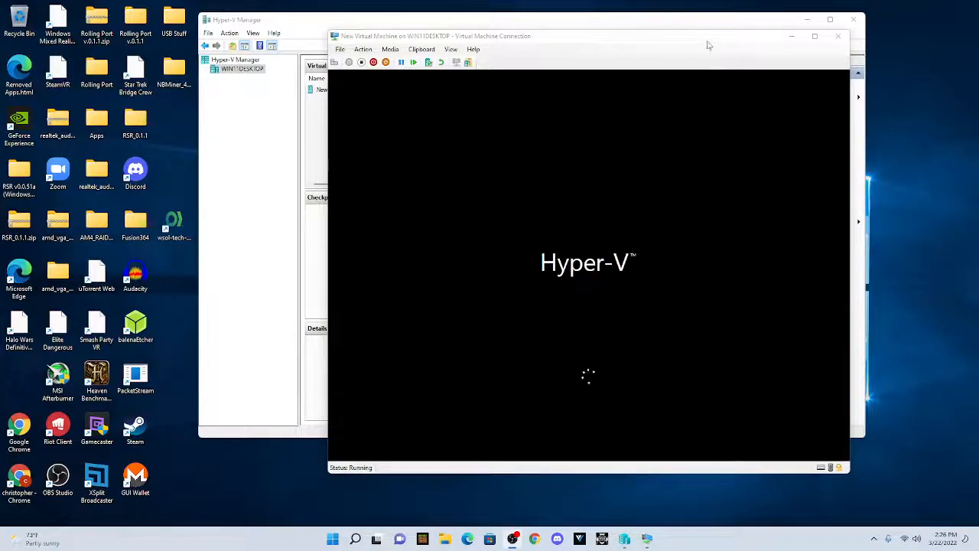
# Set and confirm the built-in administrator account's password and finish customizing the Windows Server settings.
pyautogui.moveTo(708, 38); pyautogui.dragTo(674, 33)
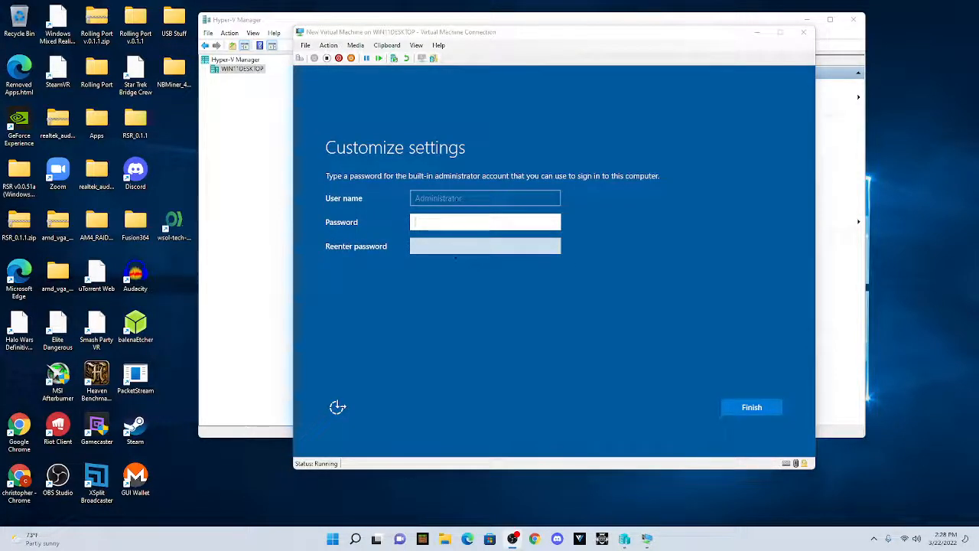
pyautogui.click(485, 222)
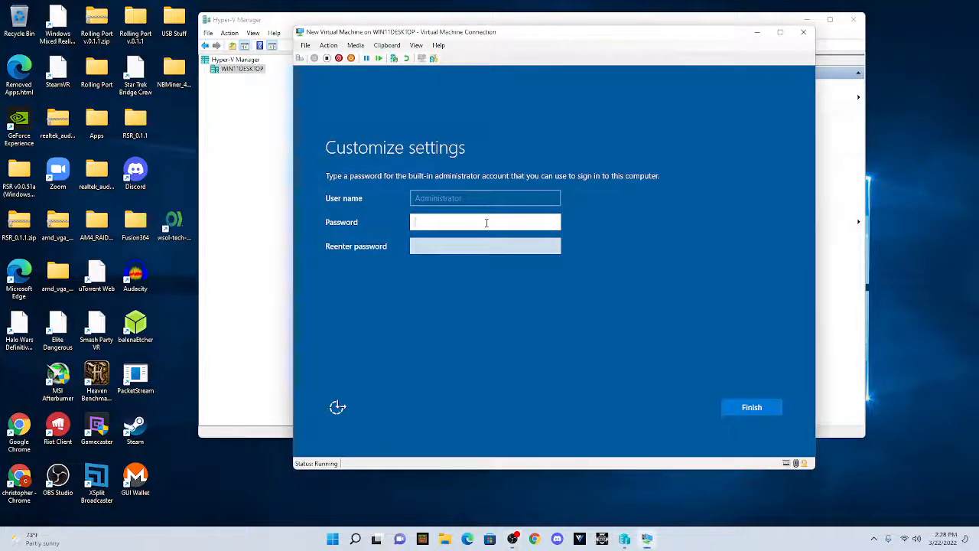
pyautogui.write('*********')
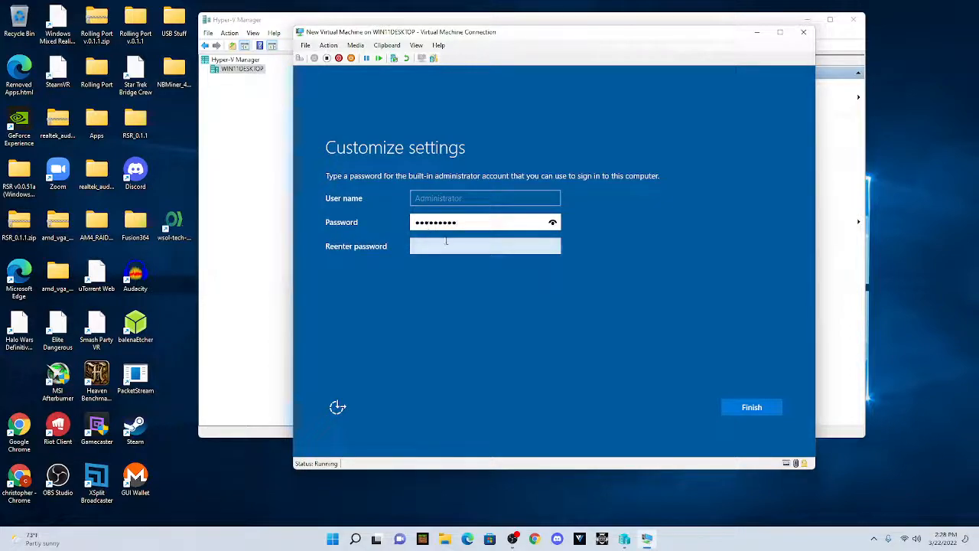
pyautogui.click(448, 243)
pyautogui.write('*********')
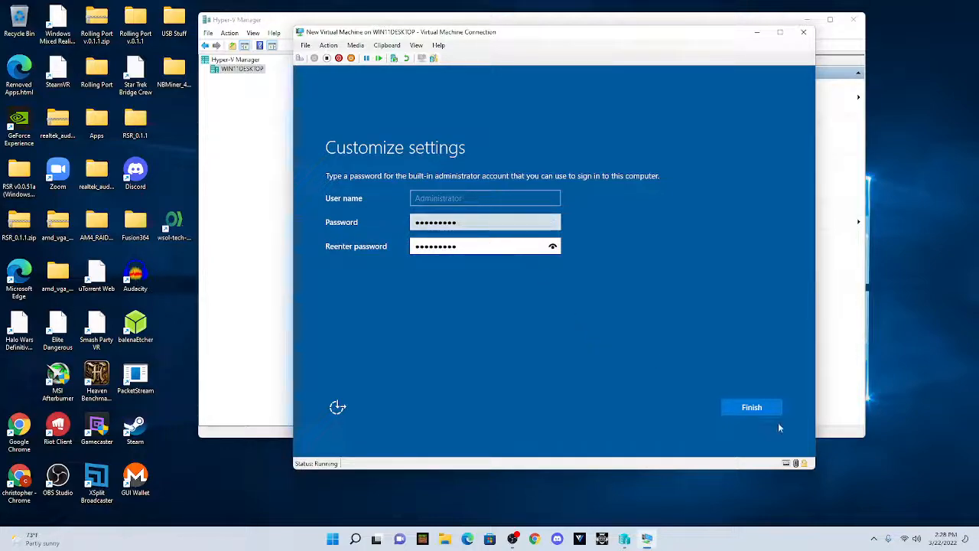
pyautogui.click(765, 408)
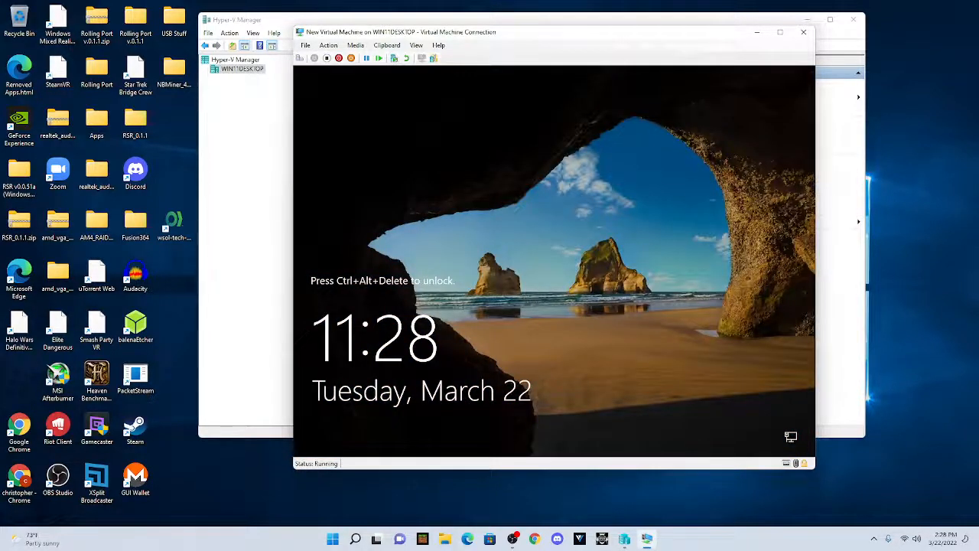
# Send Ctrl+Alt+Delete to the virtual machine and sign in to the Administrator account with its password.
pyautogui.doubleClick(615, 32)
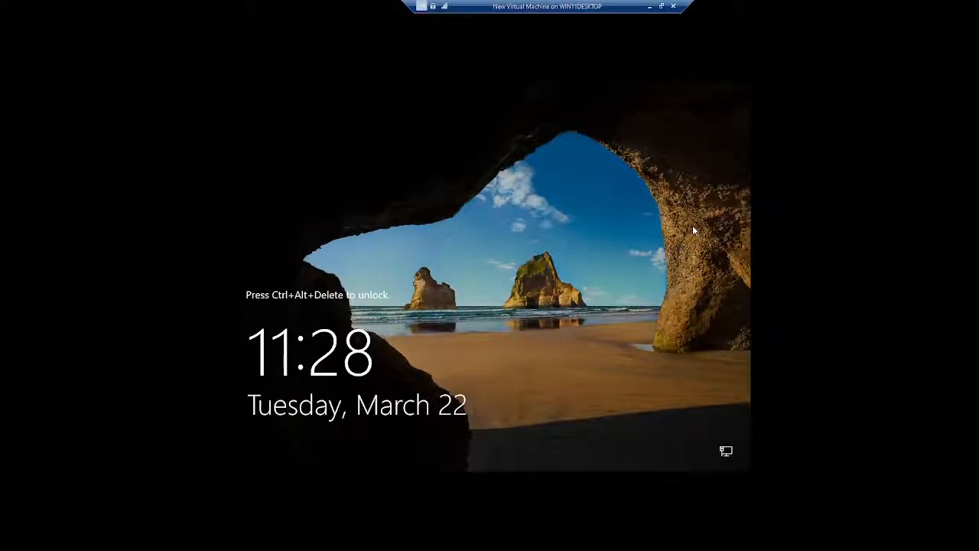
pyautogui.doubleClick(602, 12)
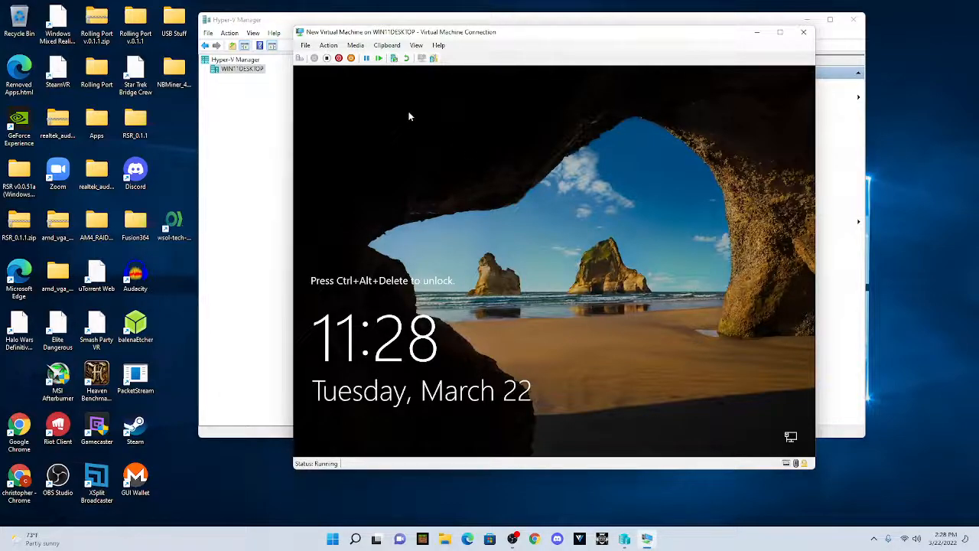
pyautogui.click(332, 47)
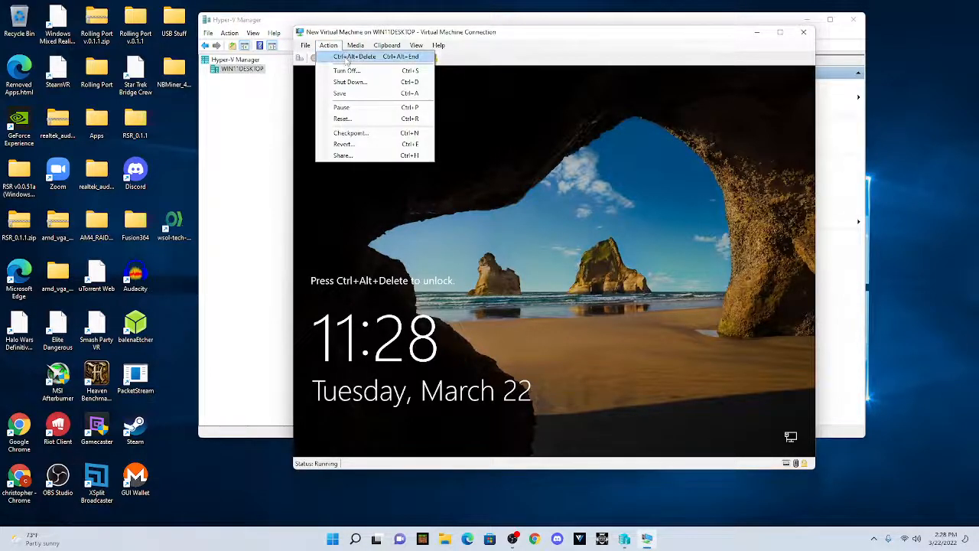
pyautogui.click(362, 60)
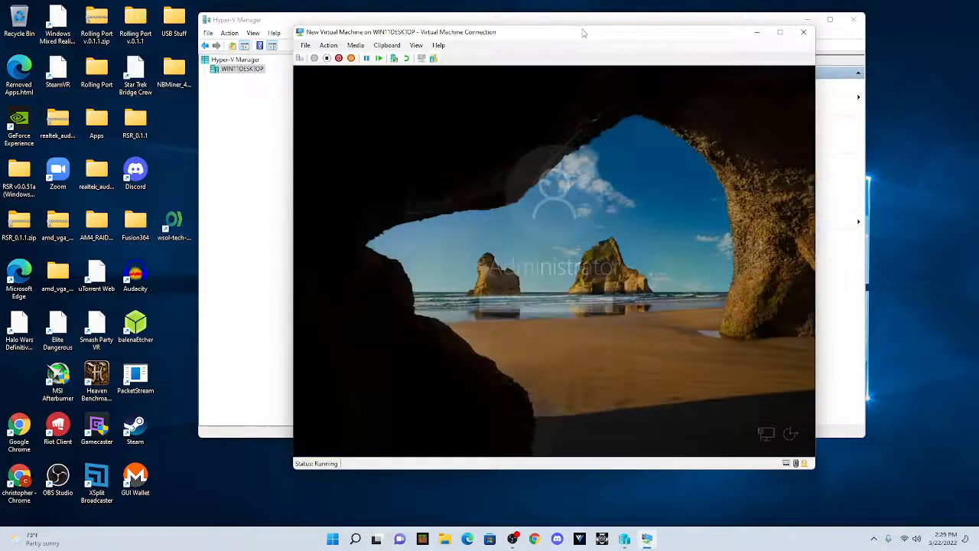
pyautogui.moveTo(584, 31); pyautogui.dragTo(573, 26)
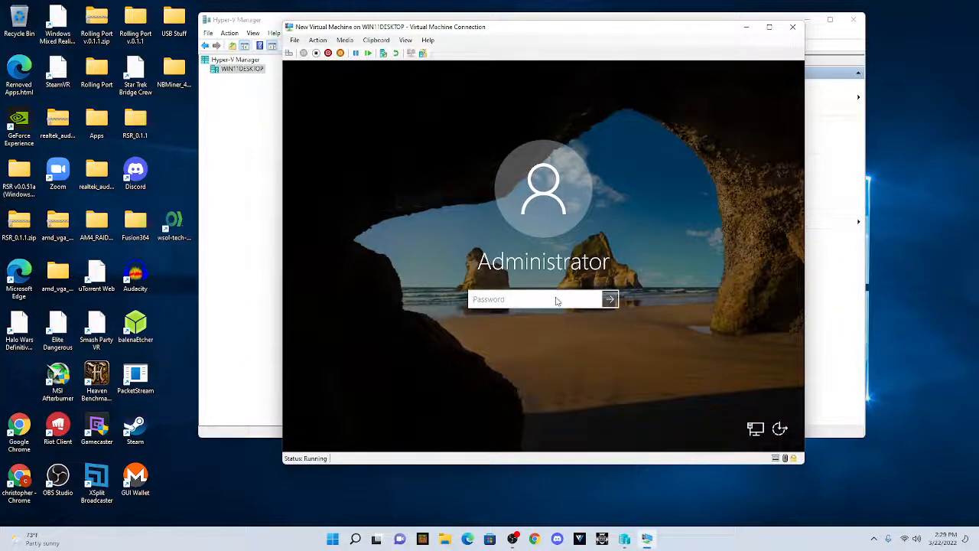
pyautogui.write('•••••••••')
pyautogui.click(610, 299)
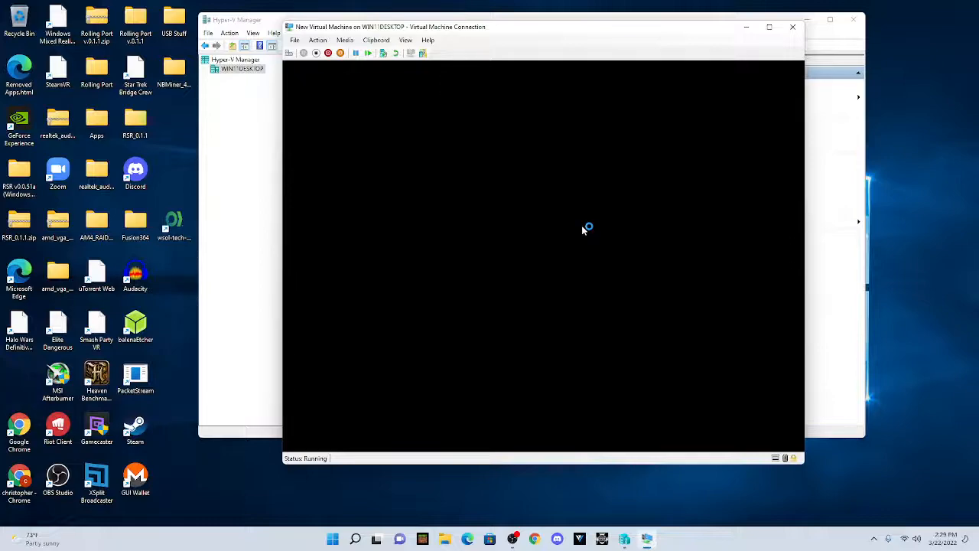
# Decline making the server discoverable on the network and open Server Manager.
pyautogui.moveTo(551, 31); pyautogui.dragTo(534, 27)
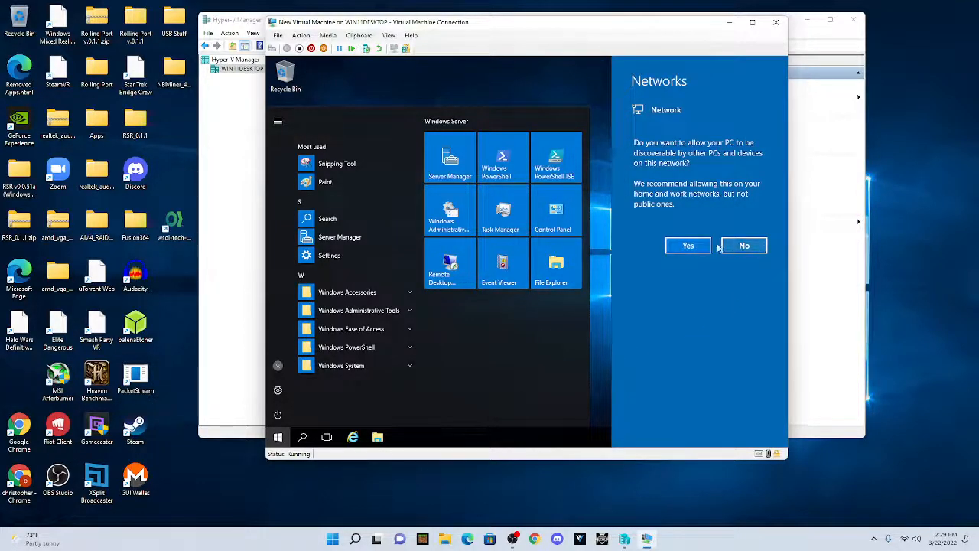
pyautogui.click(756, 245)
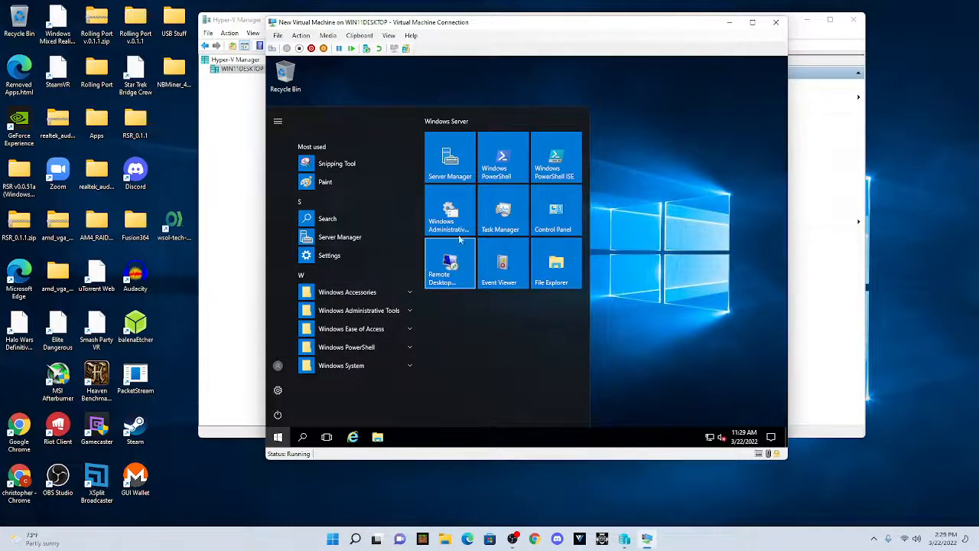
pyautogui.click(460, 166)
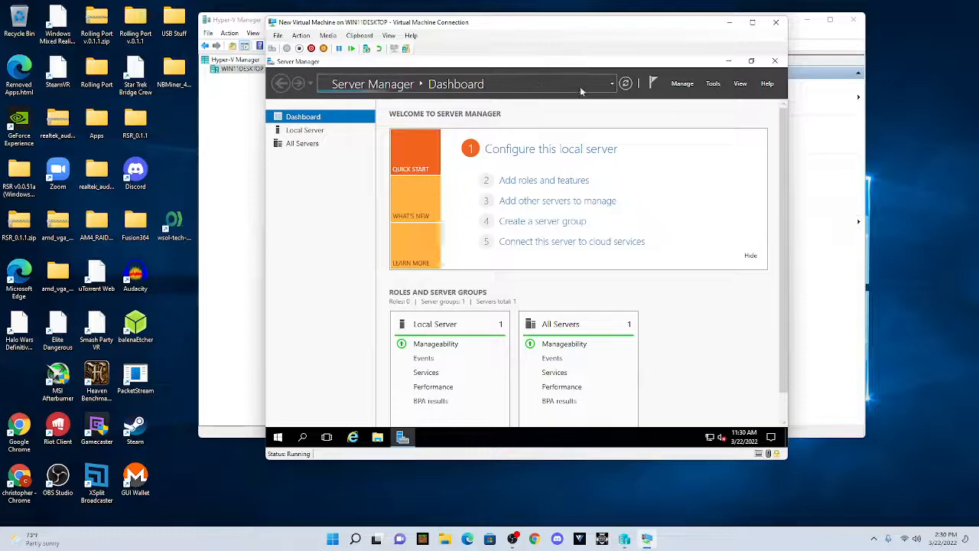
# Restore Server Manager from full size, move it near the upper edge of the server desktop, and enlarge its window.
pyautogui.moveTo(616, 29); pyautogui.dragTo(606, 22)
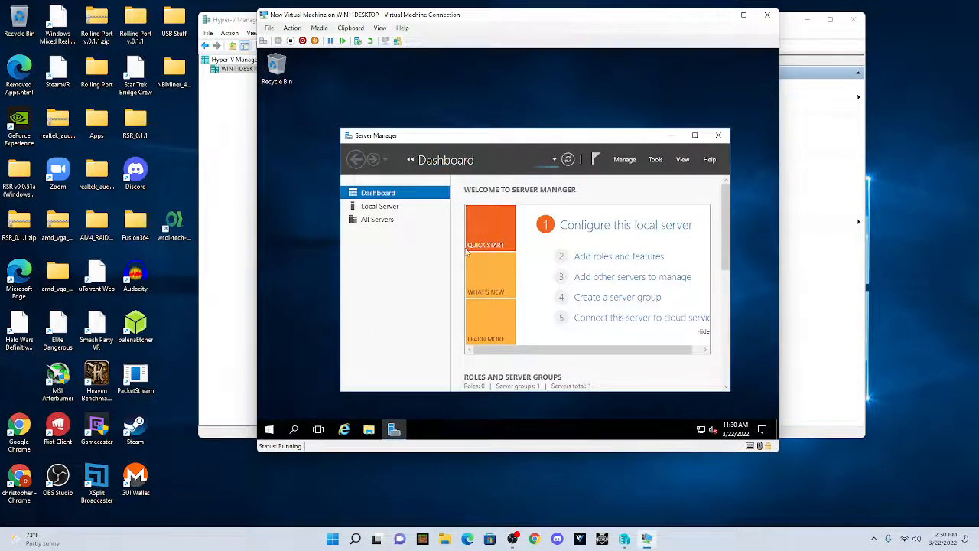
pyautogui.moveTo(591, 136); pyautogui.dragTo(532, 72)
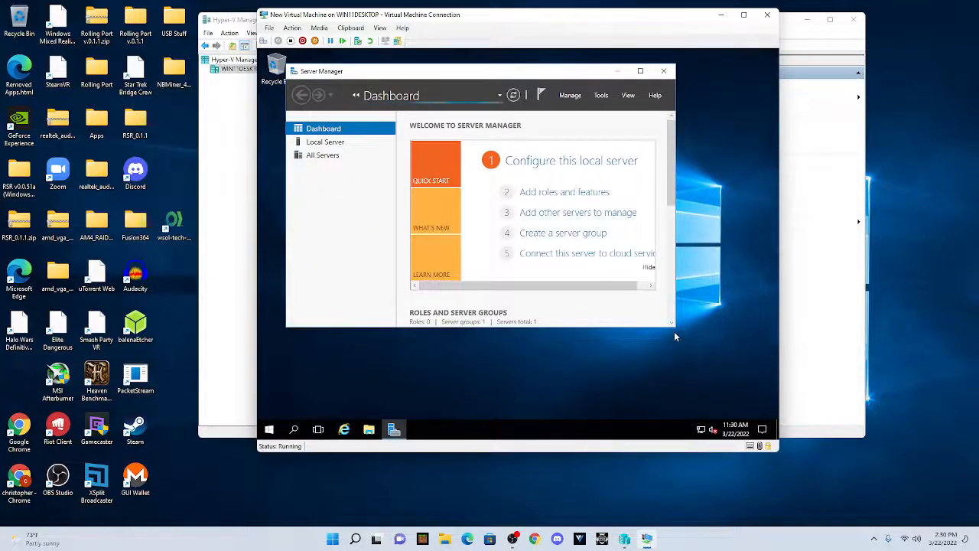
pyautogui.moveTo(674, 328); pyautogui.dragTo(739, 385)
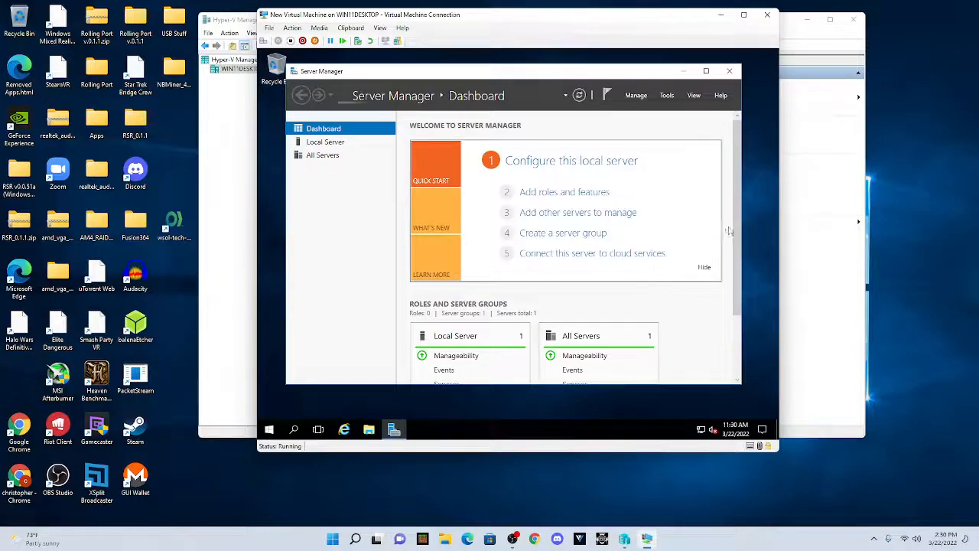
# Review the roles and server groups on the dashboard and inspect the Local Server's critical event in its details.
pyautogui.moveTo(728, 232); pyautogui.dragTo(727, 205)
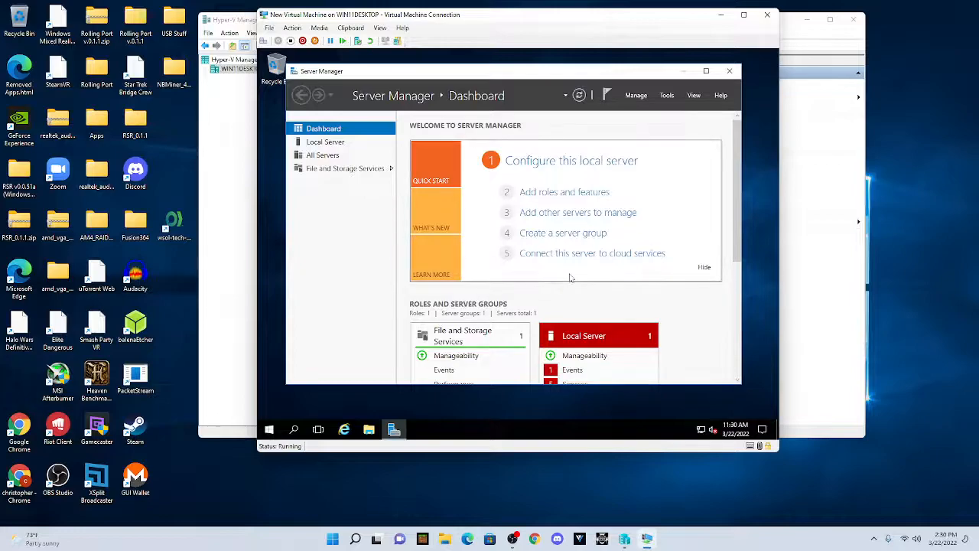
pyautogui.moveTo(737, 189); pyautogui.dragTo(737, 240)
pyautogui.moveTo(735, 234); pyautogui.dragTo(705, 246)
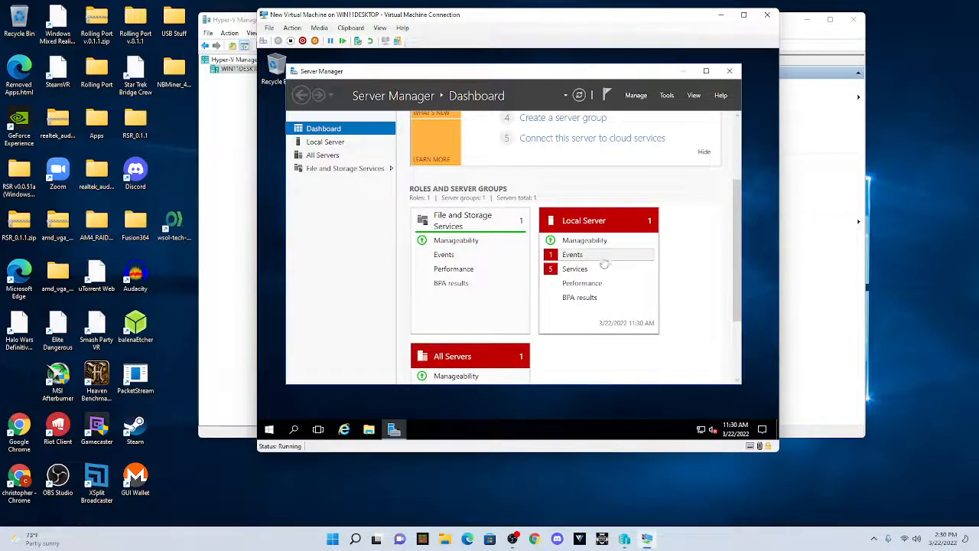
pyautogui.moveTo(735, 208); pyautogui.dragTo(726, 256)
pyautogui.scroll(1, 725, 257)
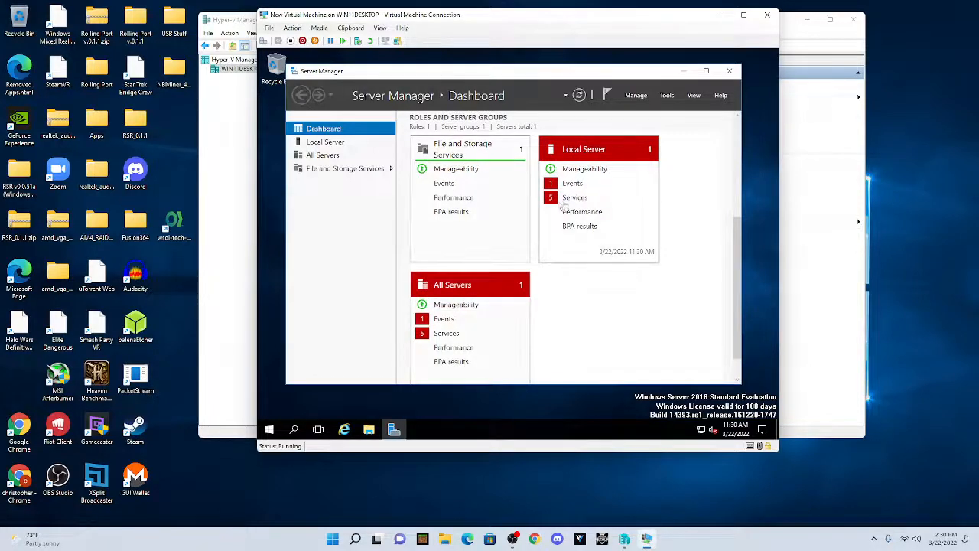
pyautogui.click(572, 184)
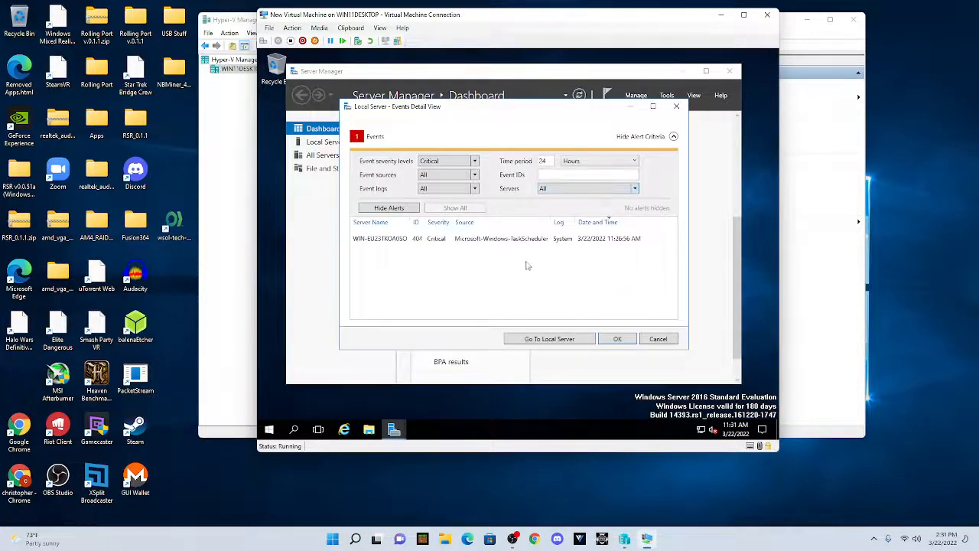
pyautogui.click(511, 242)
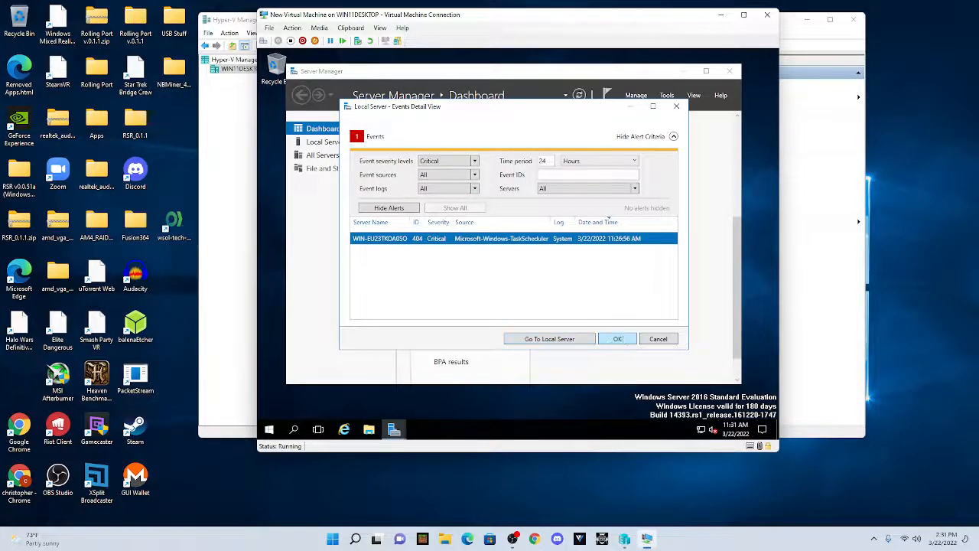
pyautogui.click(677, 107)
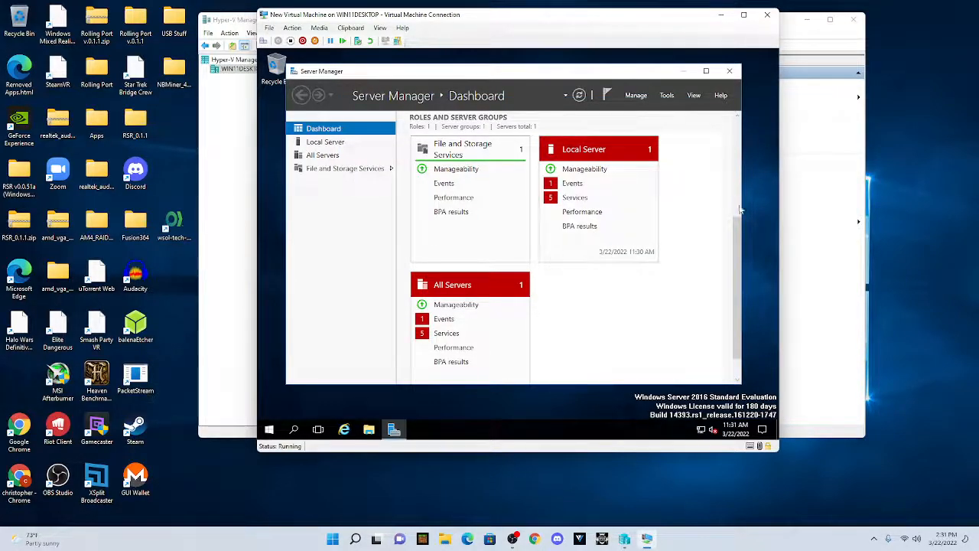
pyautogui.moveTo(737, 286); pyautogui.dragTo(728, 134)
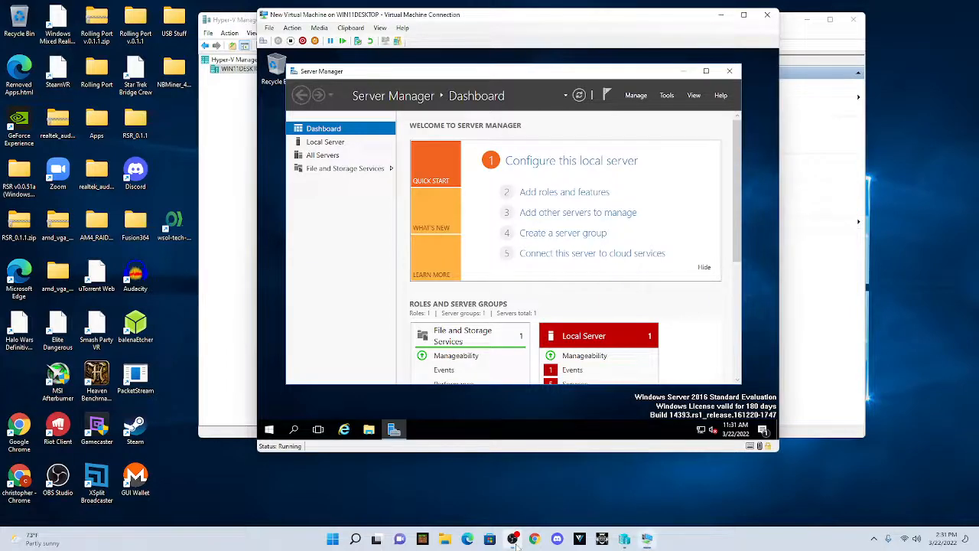
# Close Server Manager, shut down the virtual machine's operating system, and close its connection window.
pyautogui.click(535, 541)
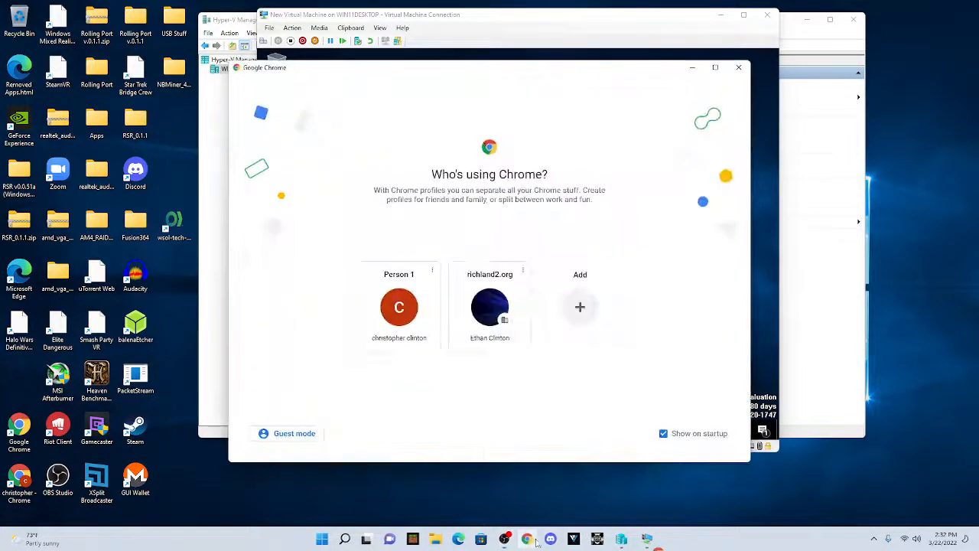
pyautogui.click(738, 67)
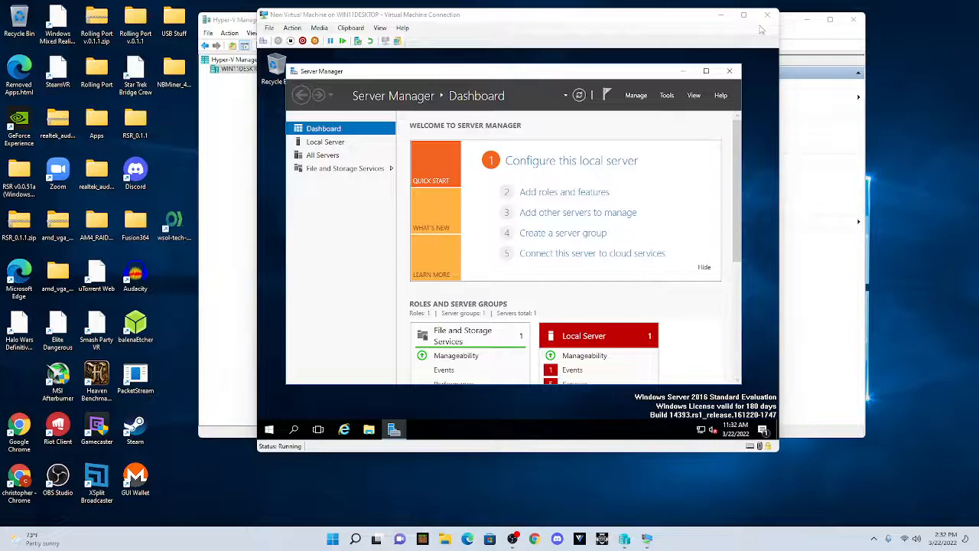
pyautogui.click(731, 71)
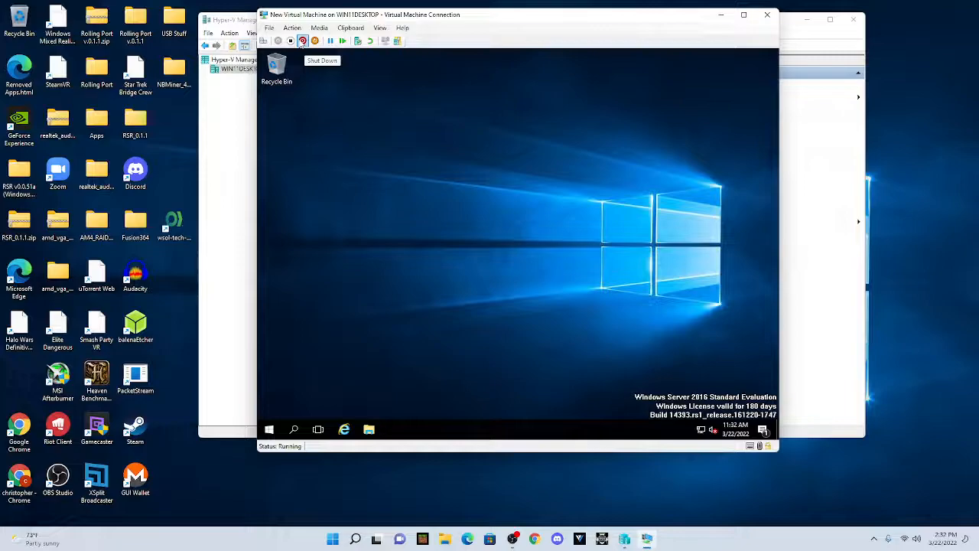
pyautogui.click(303, 41)
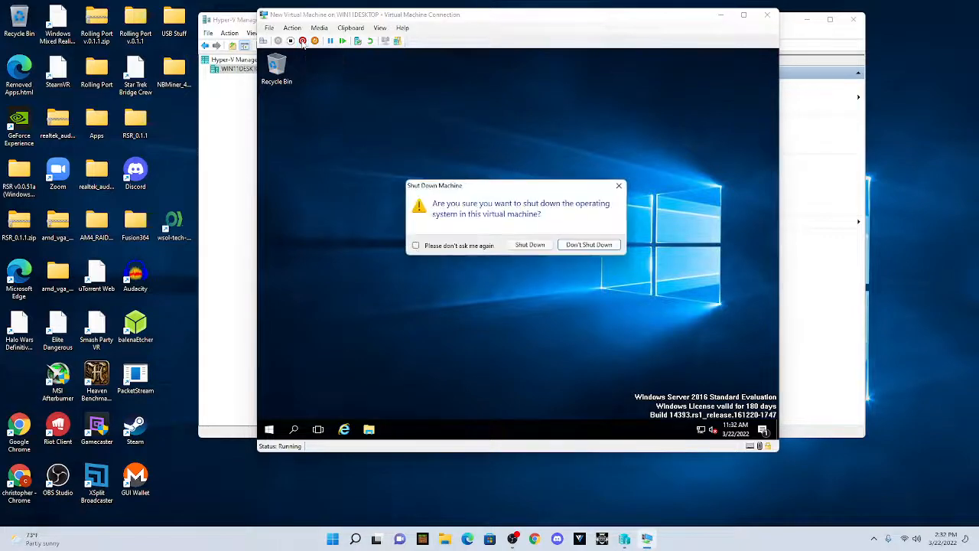
pyautogui.click(530, 245)
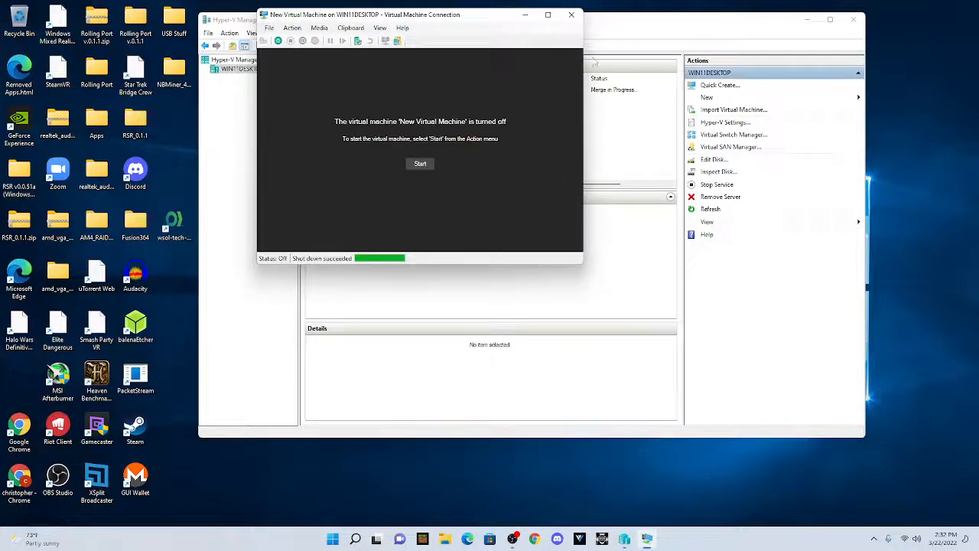
pyautogui.click(572, 20)
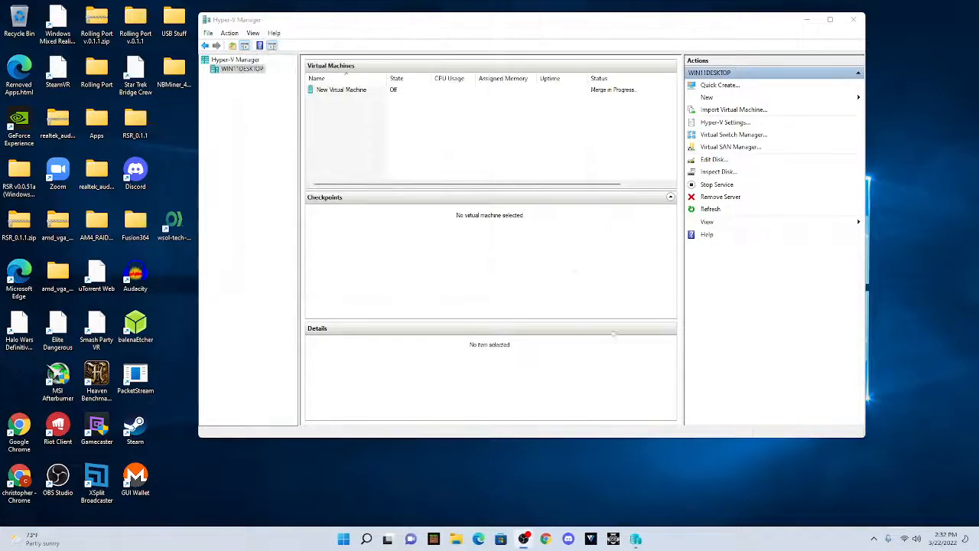
# Rename the virtual machine as Server 2016 and bring up its available commands.
pyautogui.click(364, 93)
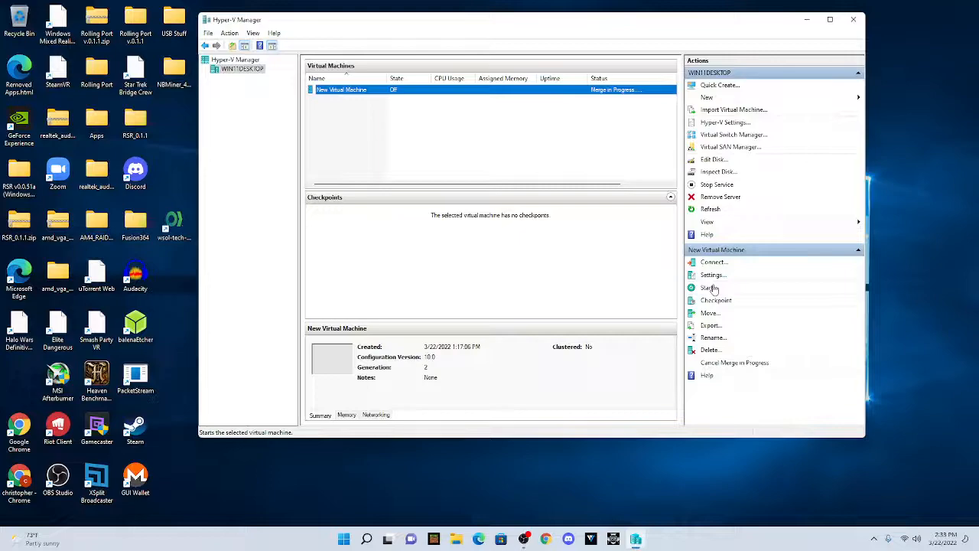
pyautogui.rightClick(378, 89)
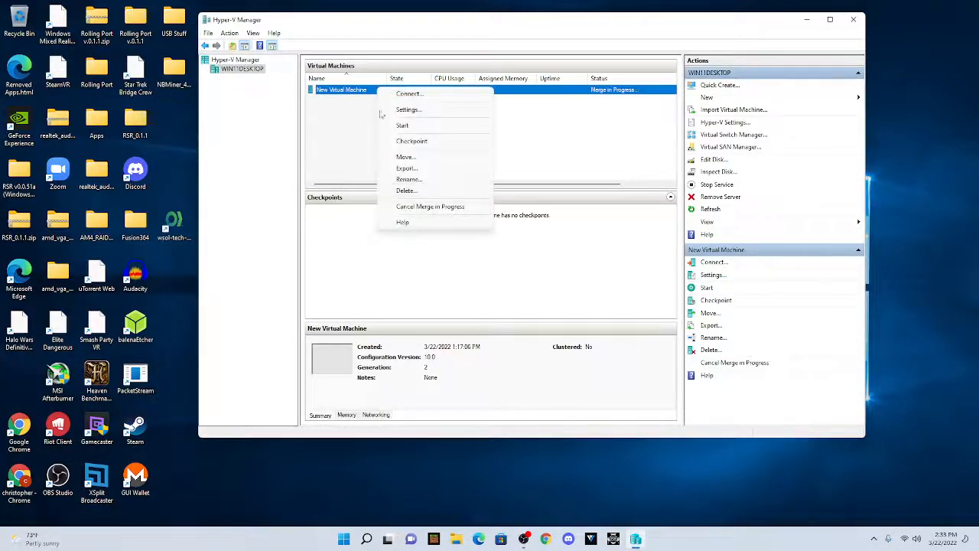
pyautogui.click(414, 179)
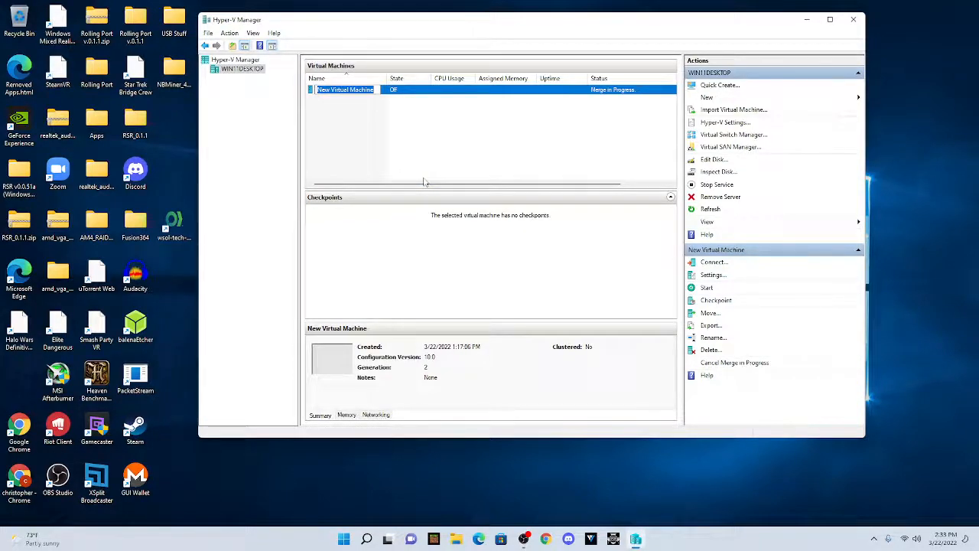
pyautogui.write('Server 2016')
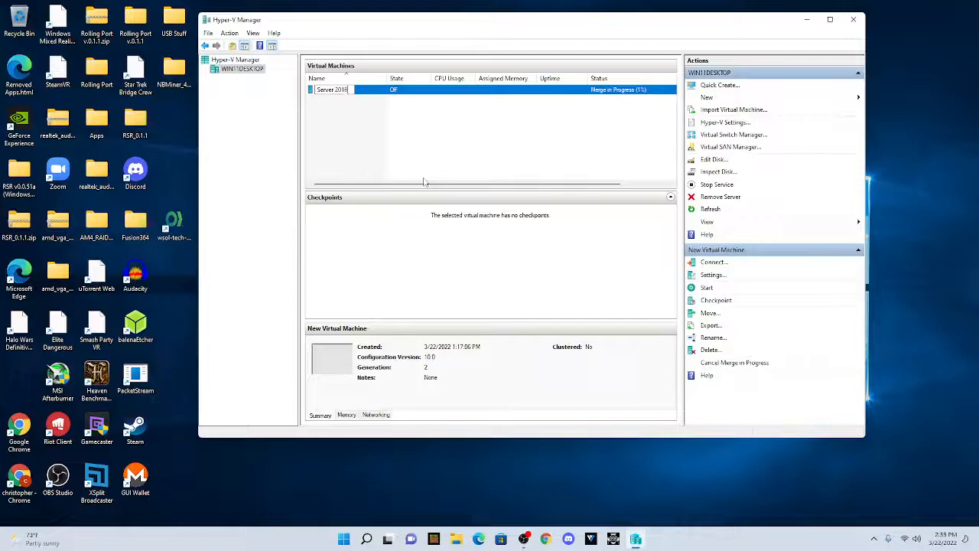
pyautogui.moveTo(570, 140); pyautogui.dragTo(403, 103)
pyautogui.rightClick(370, 95)
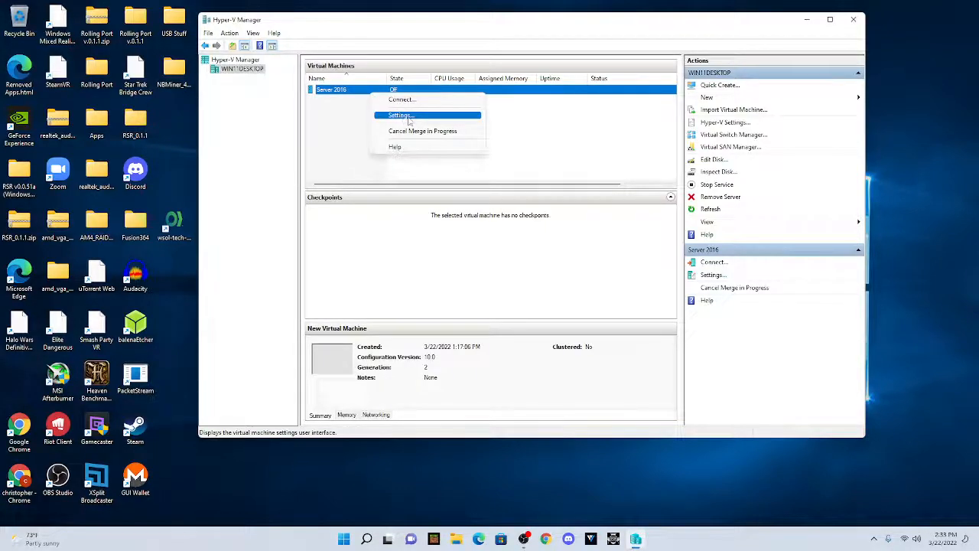
pyautogui.click(559, 138)
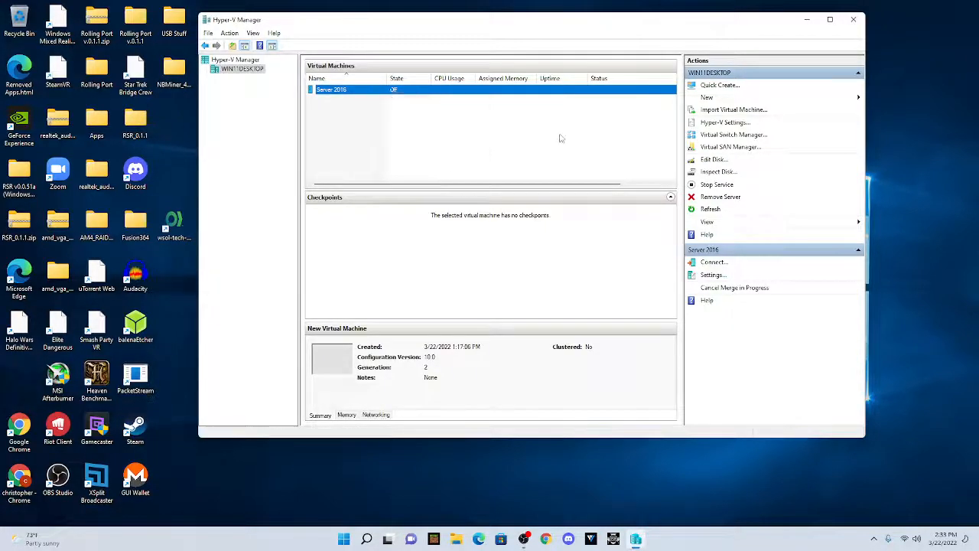
pyautogui.click(522, 90)
pyautogui.rightClick(522, 91)
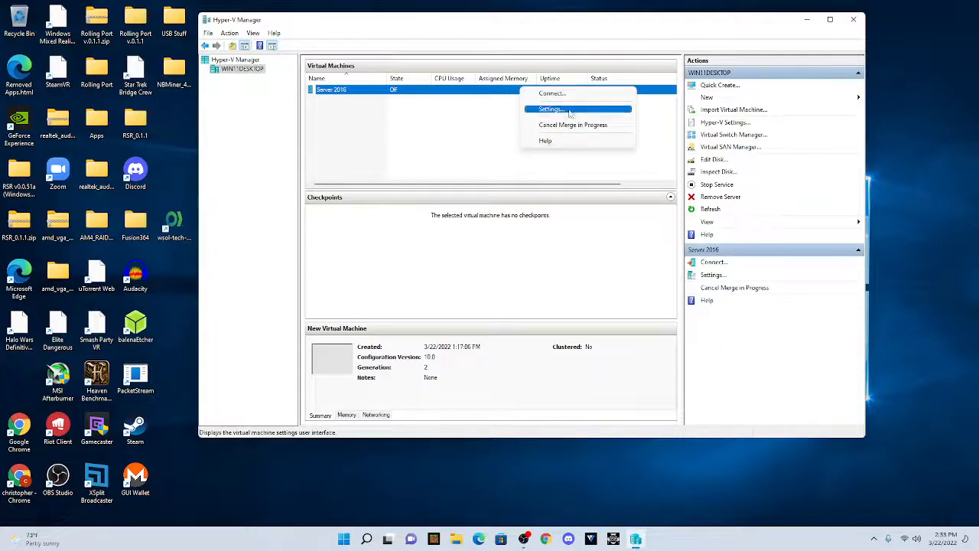
pyautogui.click(586, 168)
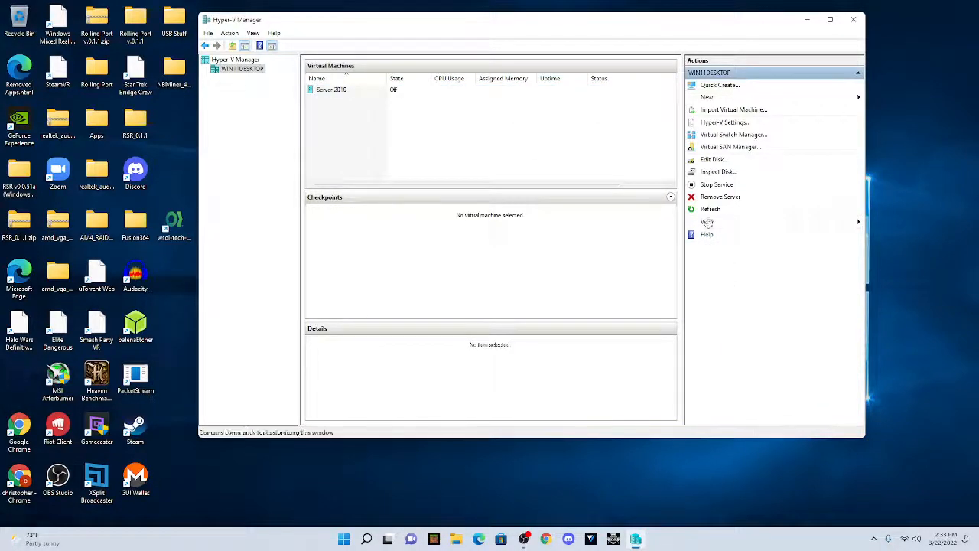
# Open the settings of the Server 2016 virtual machine and review its memory, processor, hard drive, DVD drive and network adapter.
pyautogui.click(339, 91)
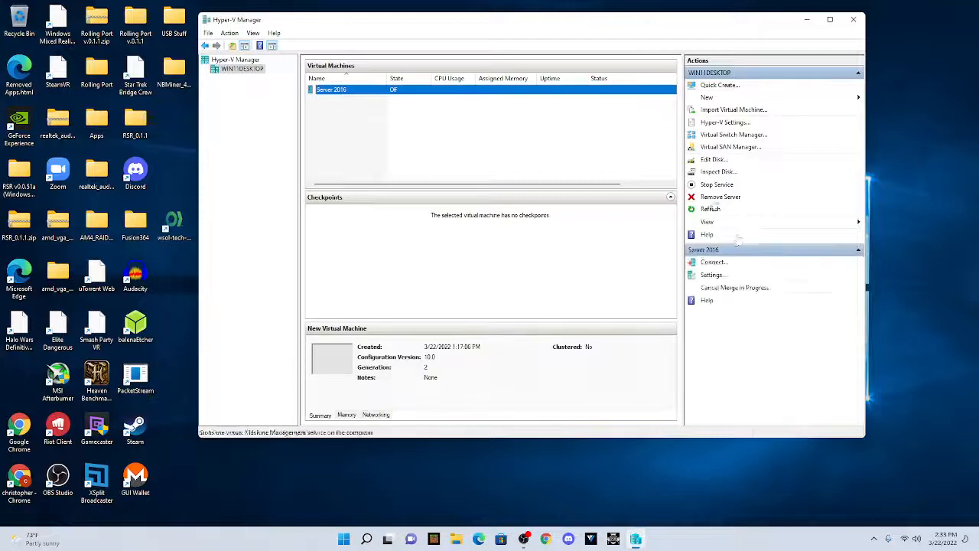
pyautogui.click(719, 276)
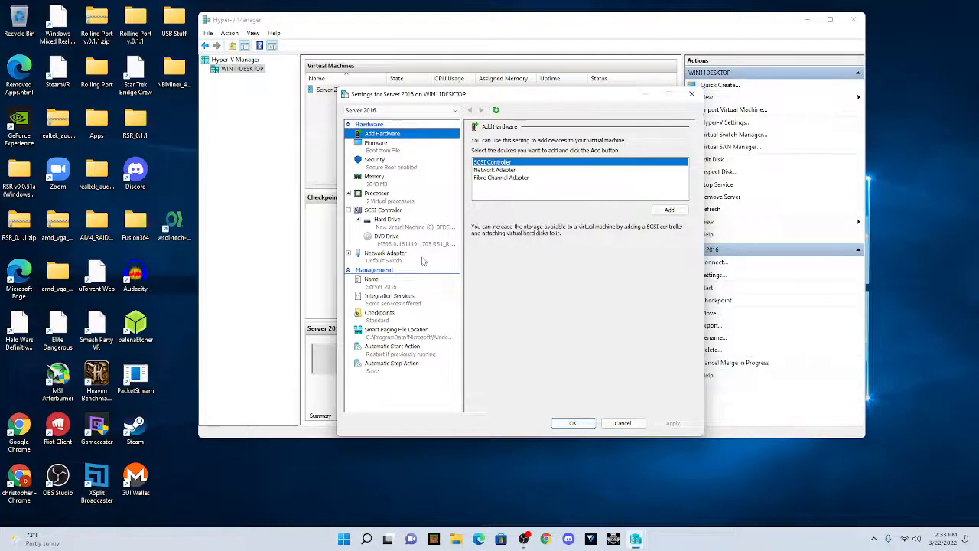
pyautogui.click(391, 182)
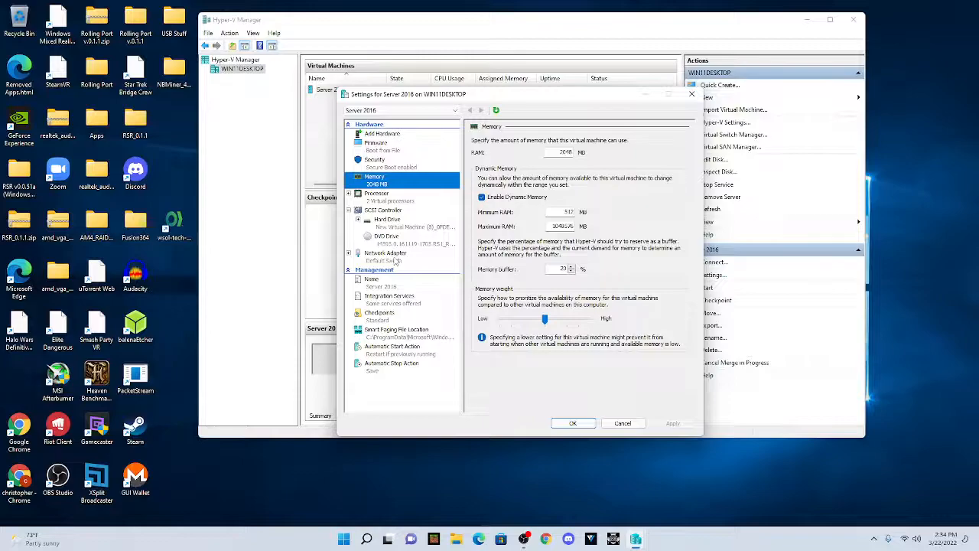
pyautogui.click(398, 197)
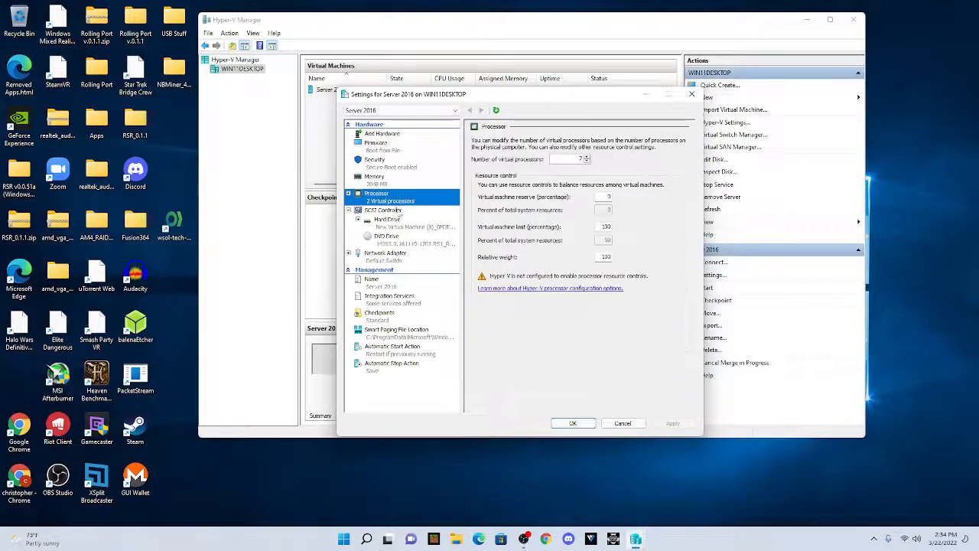
pyautogui.click(398, 221)
pyautogui.click(396, 239)
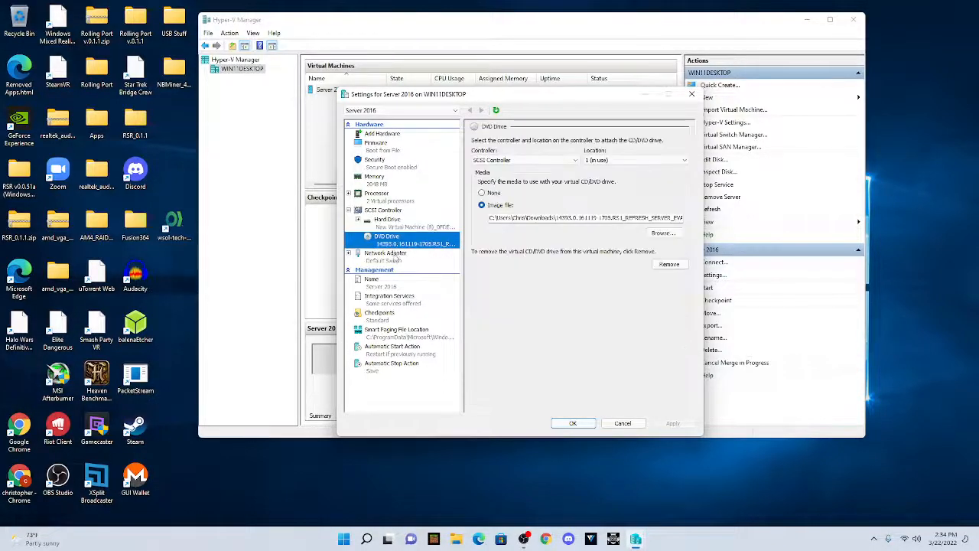
pyautogui.click(398, 256)
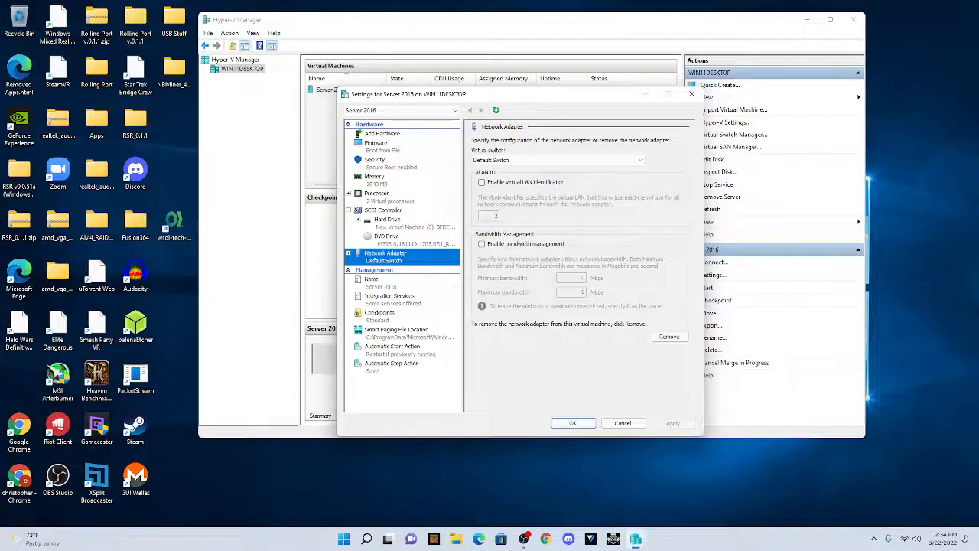
# Review the hard drive and the DVD drive's image file, look at the file browser for another image, and close the settings.
pyautogui.click(401, 224)
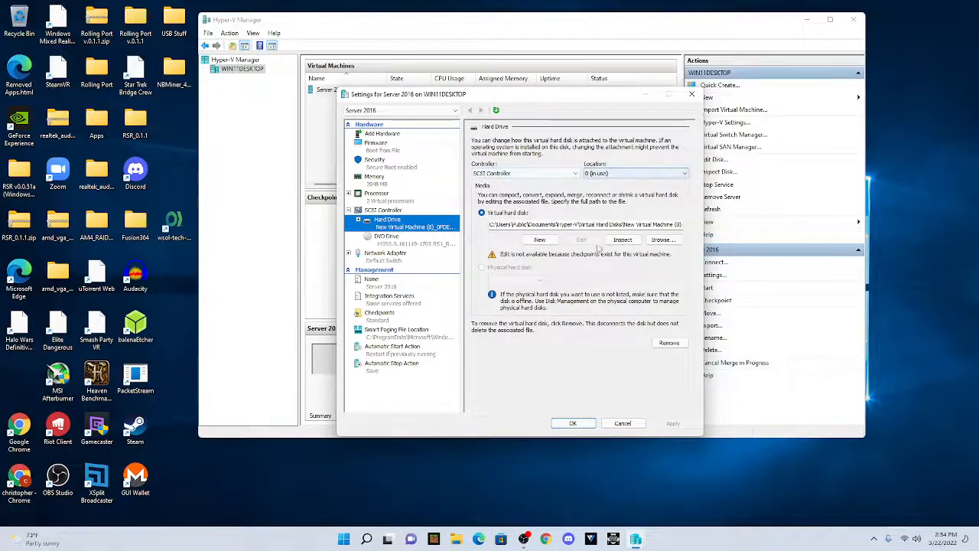
pyautogui.click(416, 244)
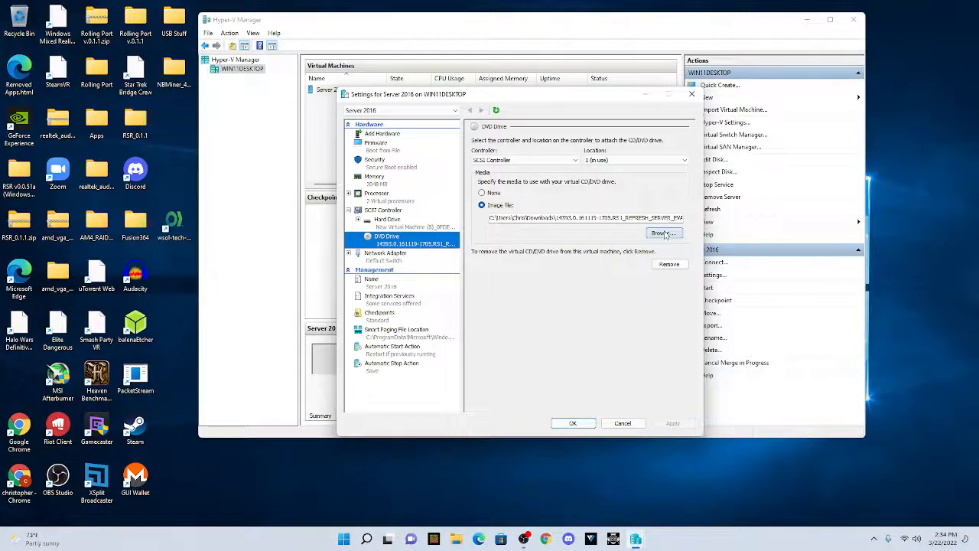
pyautogui.click(663, 234)
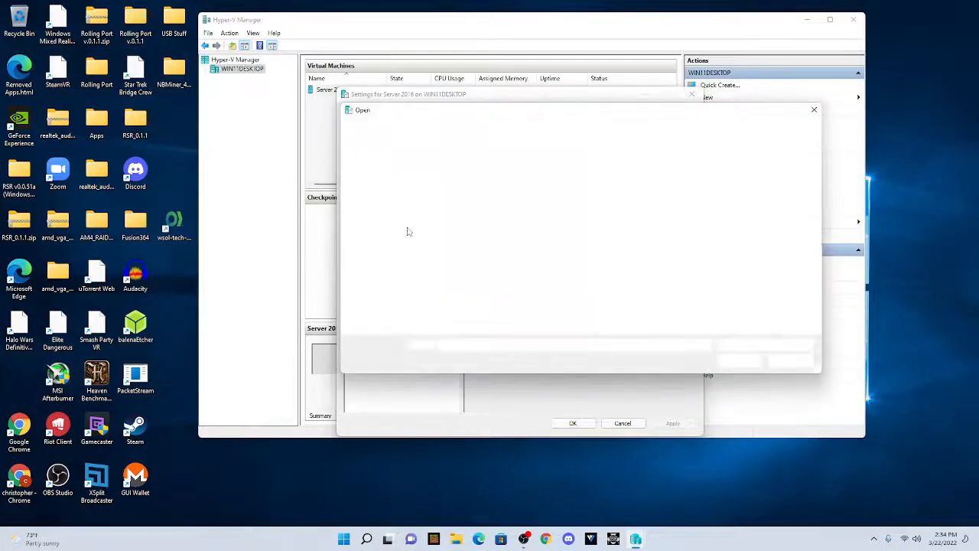
pyautogui.click(816, 113)
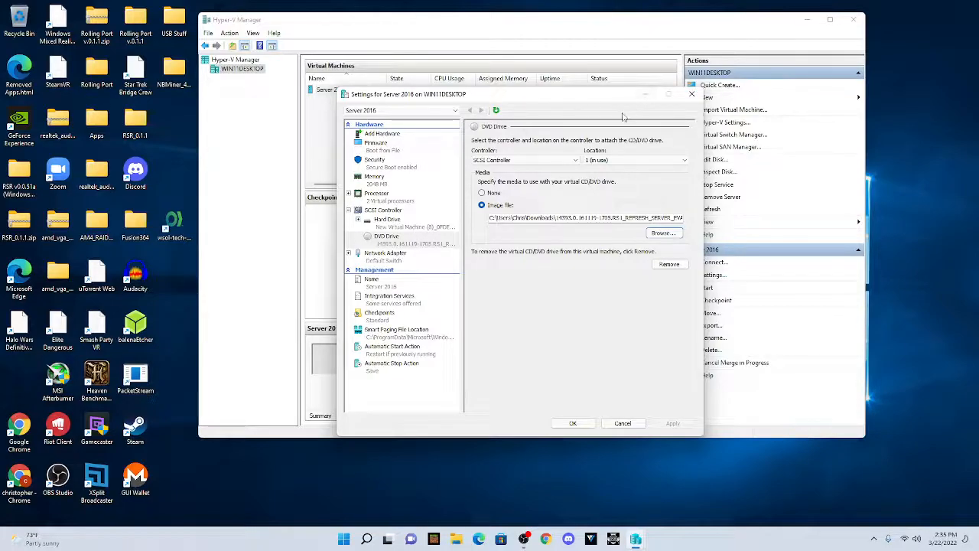
pyautogui.click(691, 93)
# Connect to the Server 2016 virtual machine, start it, and move its connection window toward the middle of the desktop.
pyautogui.rightClick(421, 91)
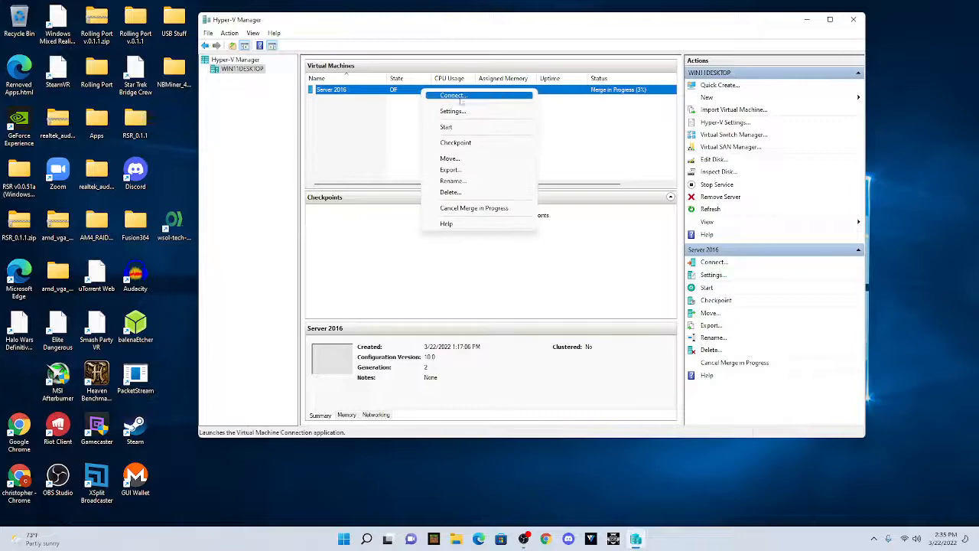
pyautogui.click(476, 96)
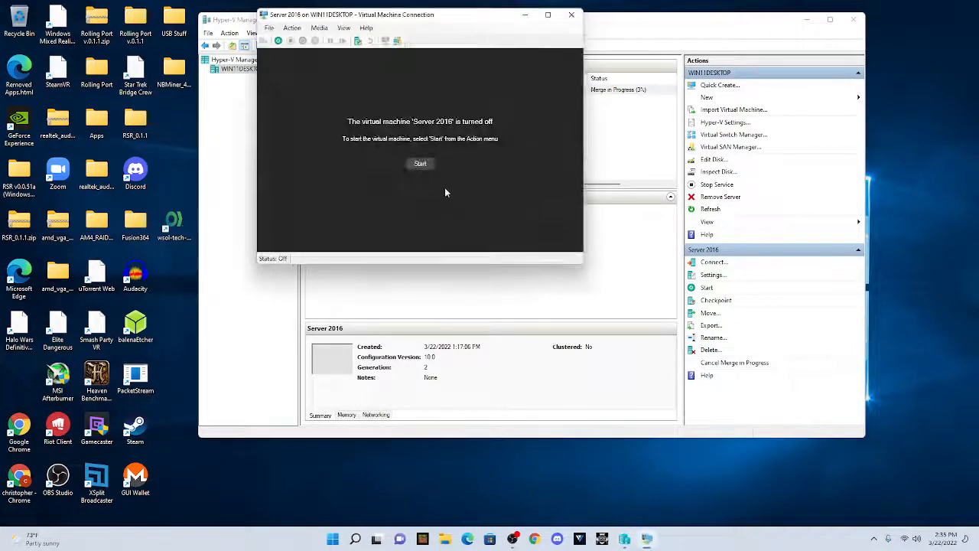
pyautogui.click(421, 164)
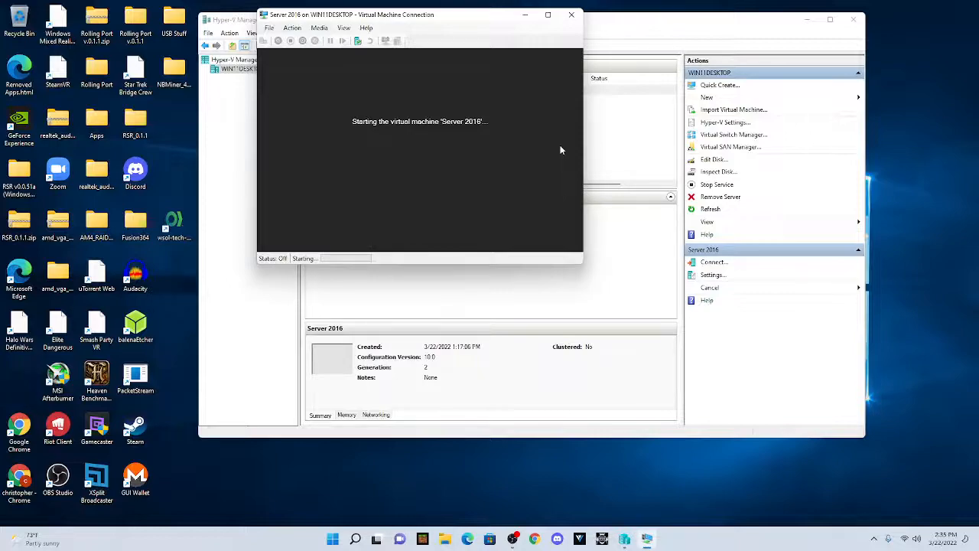
pyautogui.moveTo(469, 20); pyautogui.dragTo(591, 81)
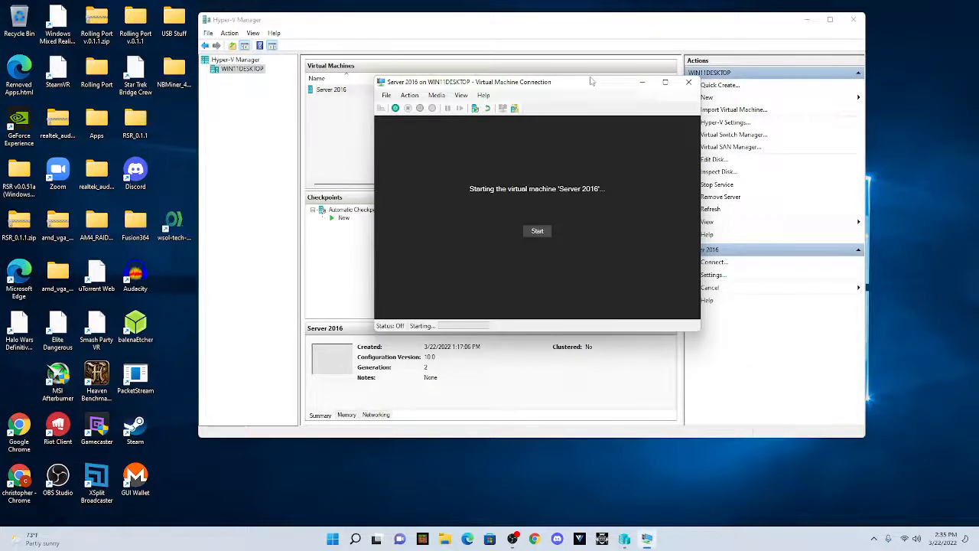
pyautogui.click(539, 232)
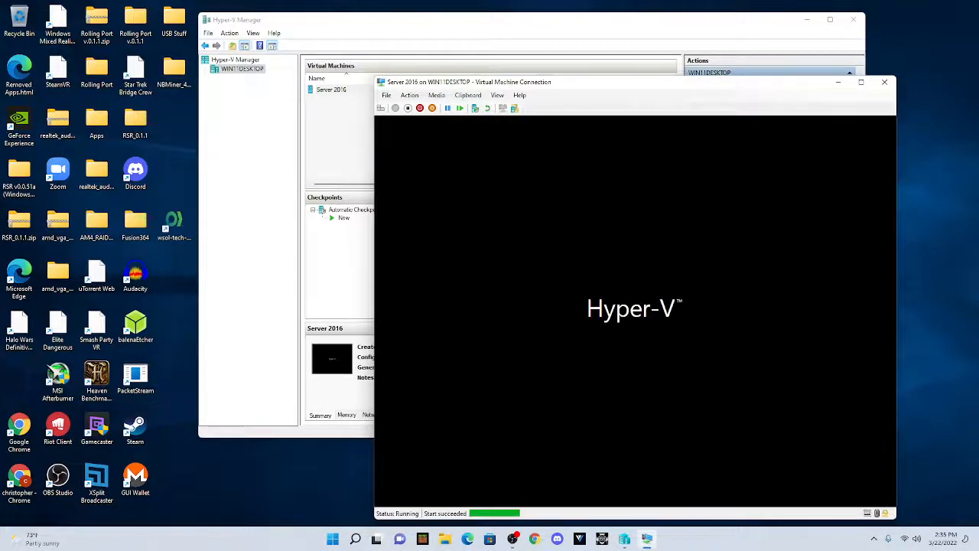
# Enlarge the virtual machine's connection window to full screen, restore it, and move it toward the desktop icons.
pyautogui.doubleClick(612, 82)
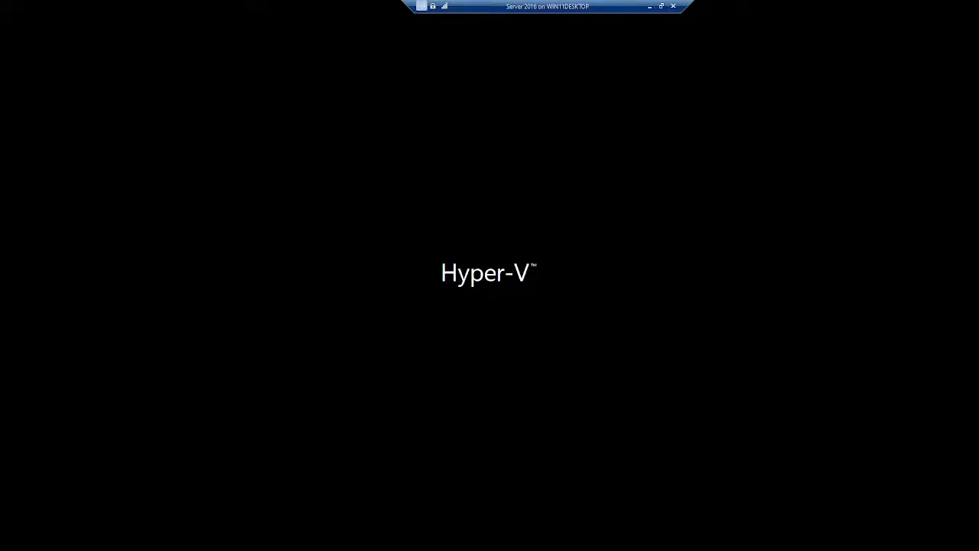
pyautogui.click(662, 6)
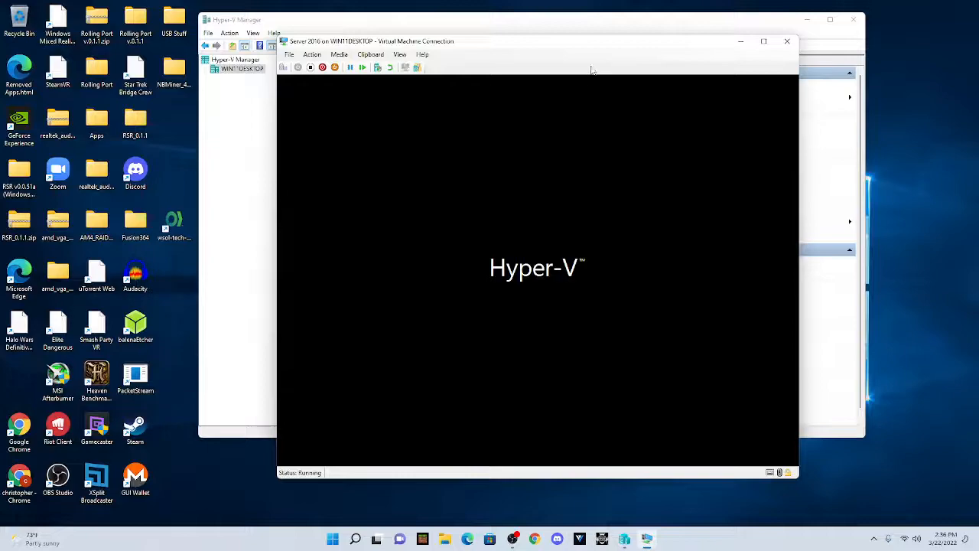
pyautogui.moveTo(624, 48); pyautogui.dragTo(455, 48)
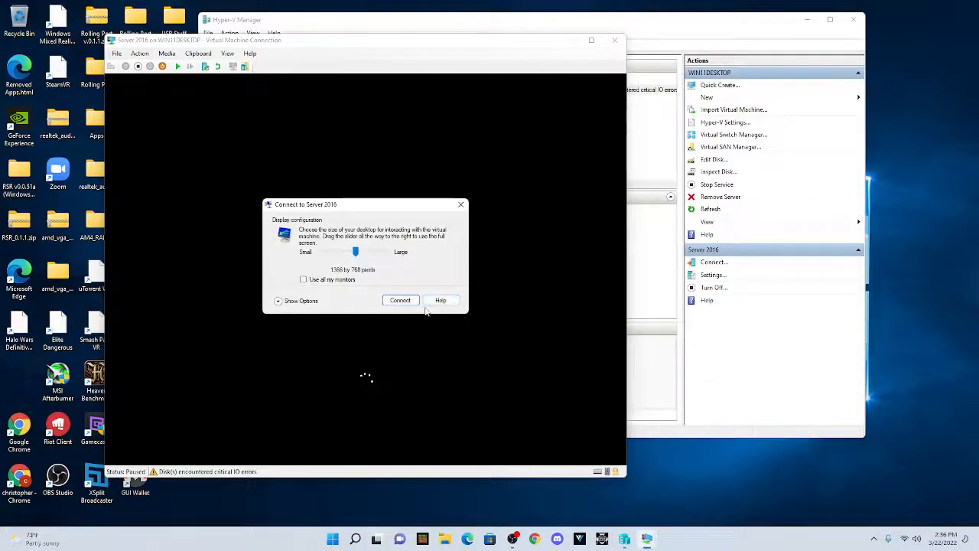
# Try to connect to Server 2016 with a 1366 by 768 pixel display, and close its connection window.
pyautogui.click(407, 302)
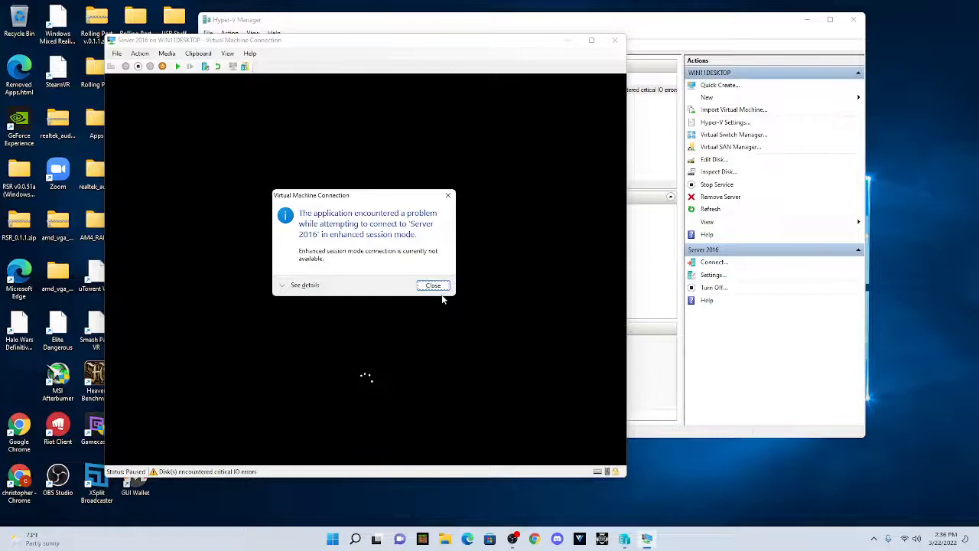
pyautogui.click(442, 295)
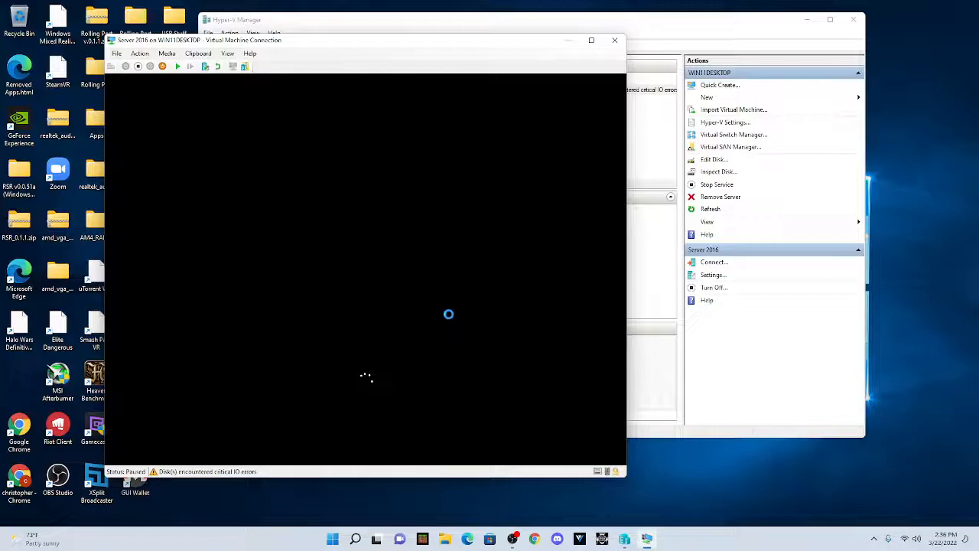
pyautogui.click(614, 39)
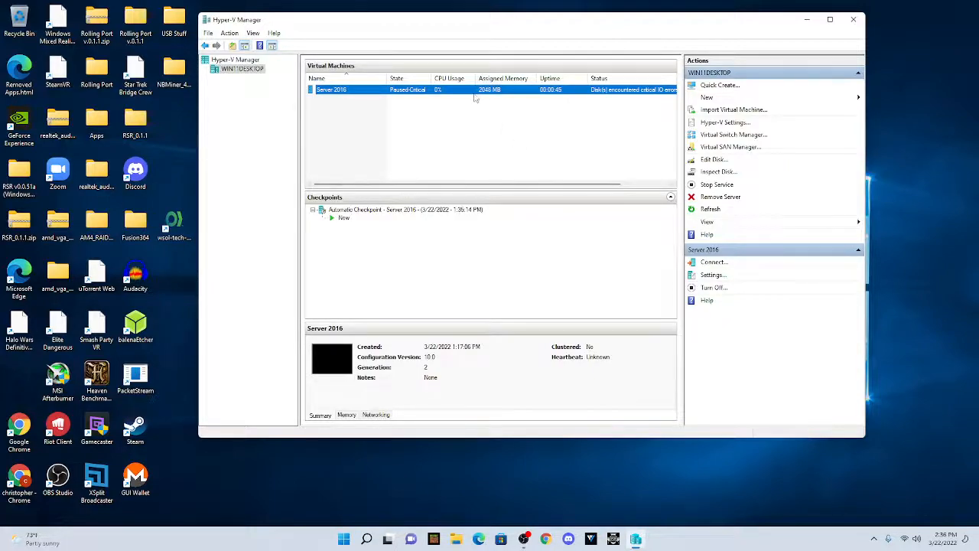
# Open the Server 2016 settings, examine the memory options, and return to the virtual machine list.
pyautogui.click(712, 276)
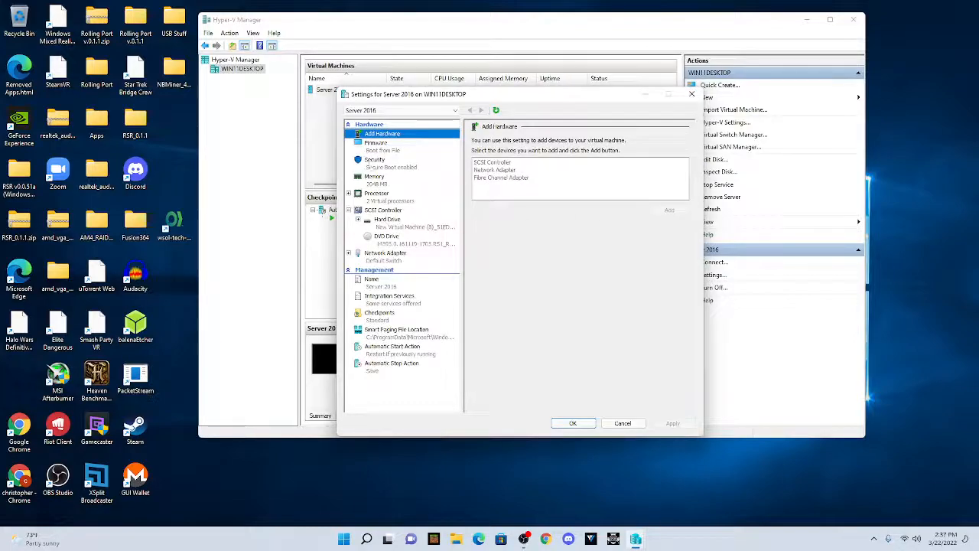
pyautogui.click(387, 182)
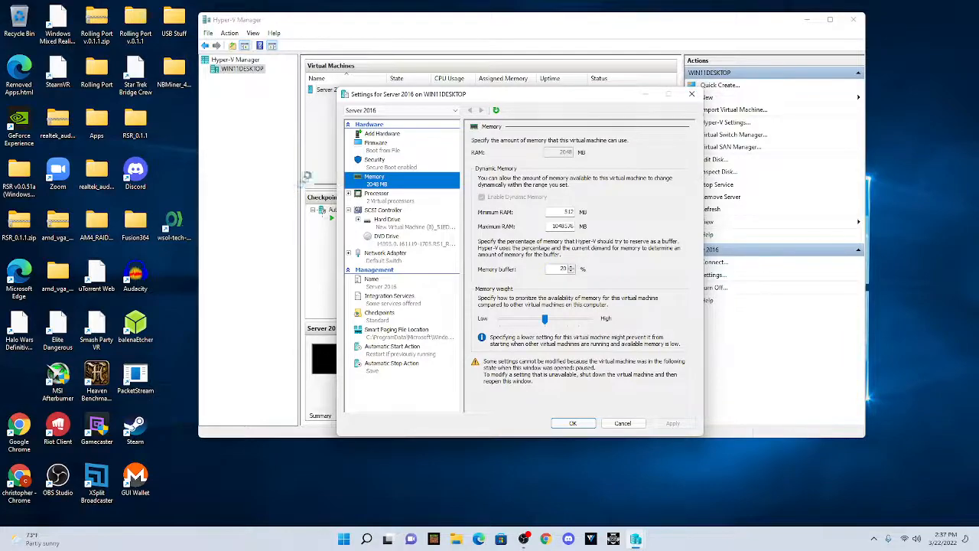
pyautogui.click(311, 167)
# Turn off the paused Server 2016 virtual machine and confirm.
pyautogui.rightClick(420, 92)
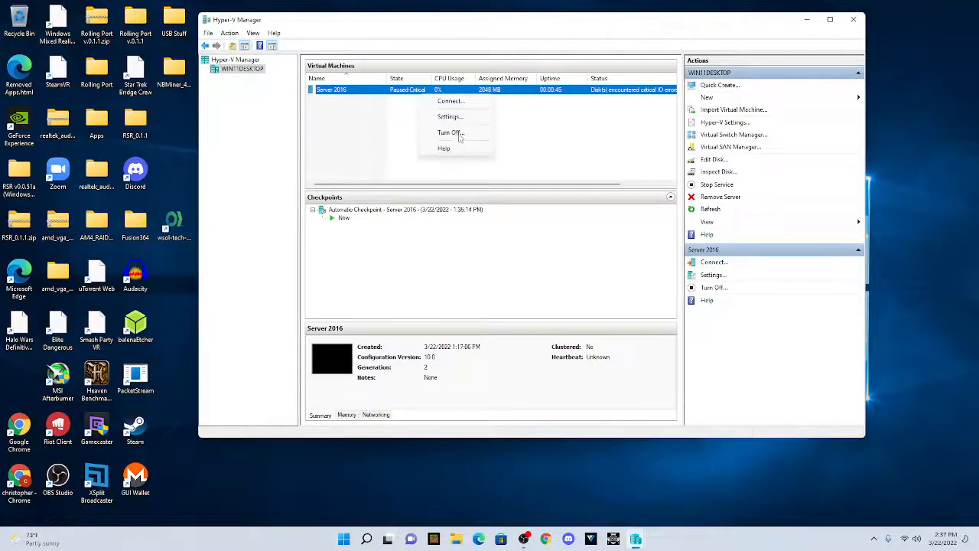
pyautogui.click(389, 120)
pyautogui.click(404, 91)
pyautogui.rightClick(403, 91)
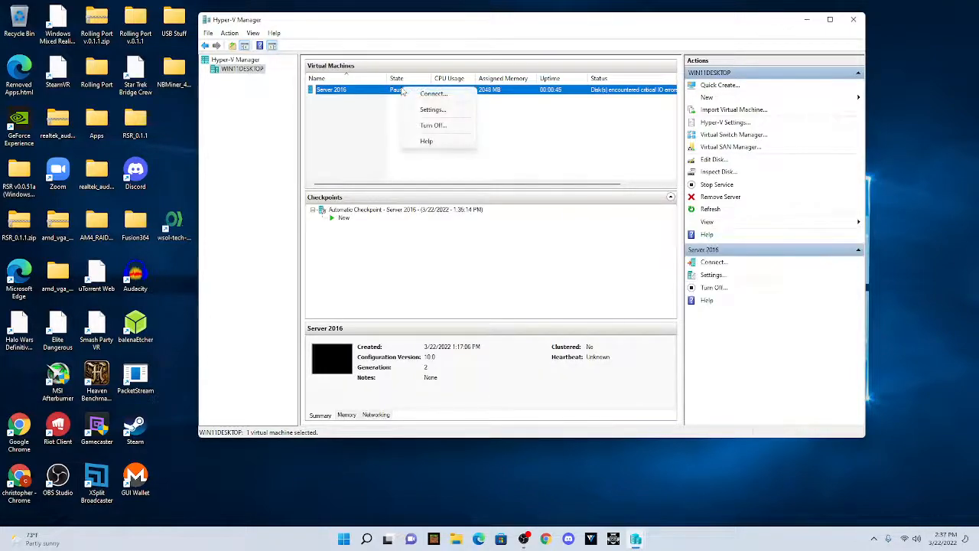
pyautogui.click(440, 128)
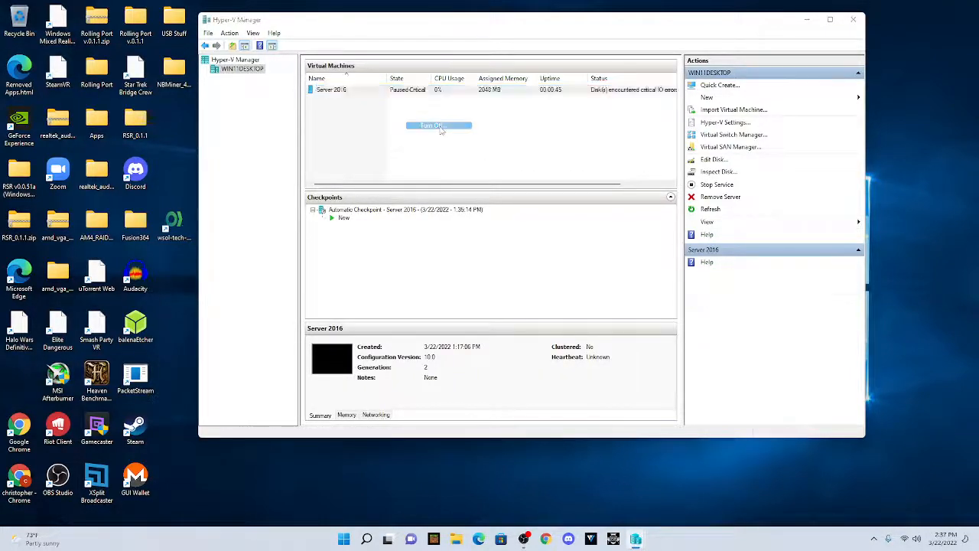
pyautogui.click(545, 243)
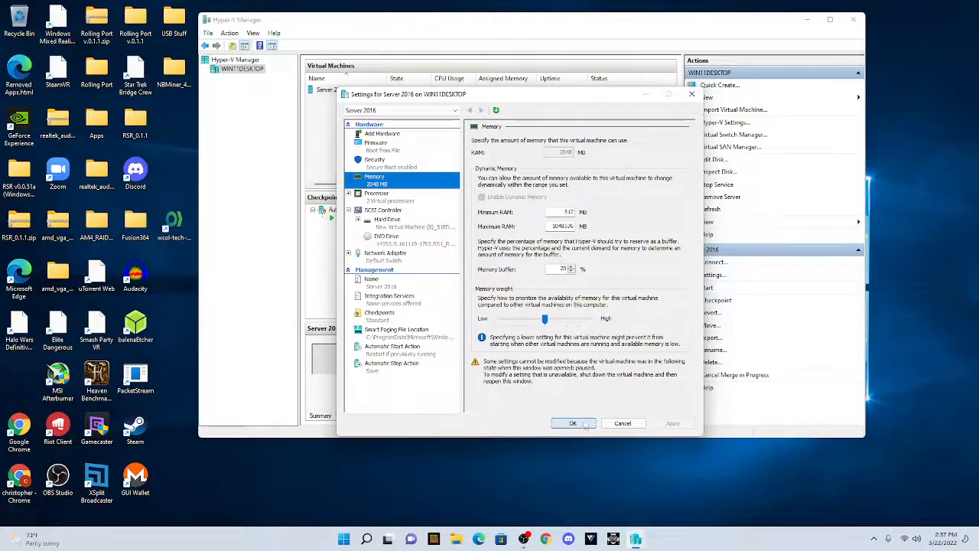
# Close the Server 2016 settings window that was opened while the virtual machine was paused.
pyautogui.rightClick(391, 182)
pyautogui.click(391, 184)
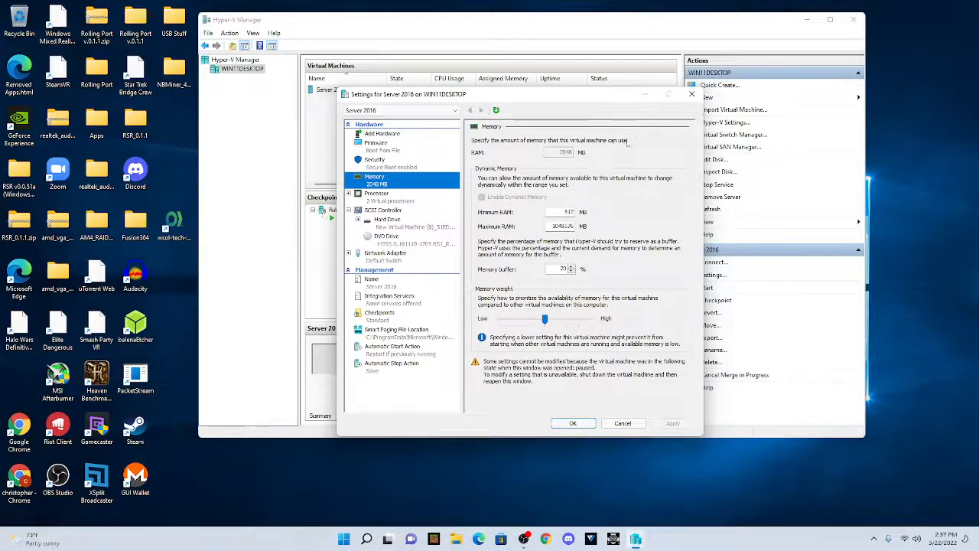
pyautogui.click(691, 93)
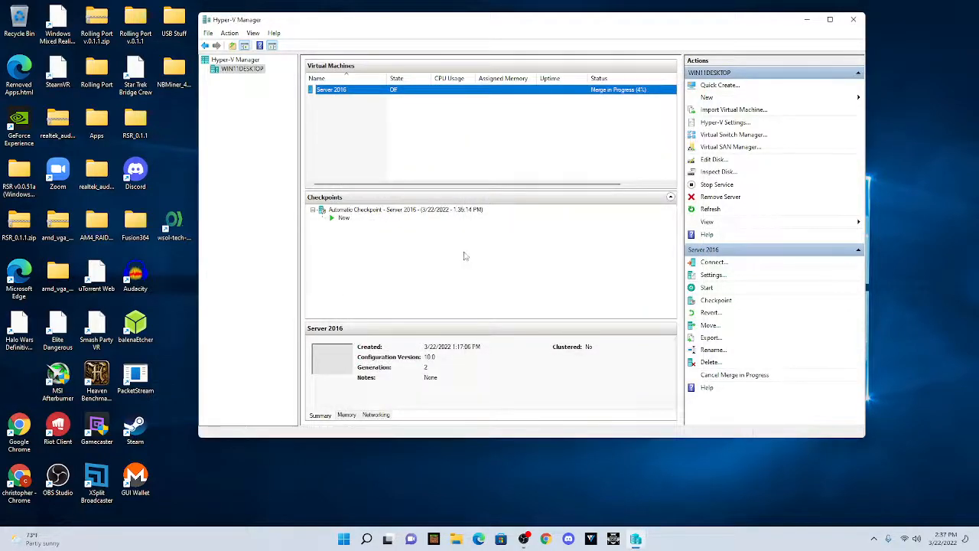
# Reopen the Server 2016 settings, set RAM to 4098 MB, check the processor options, and save.
pyautogui.click(715, 275)
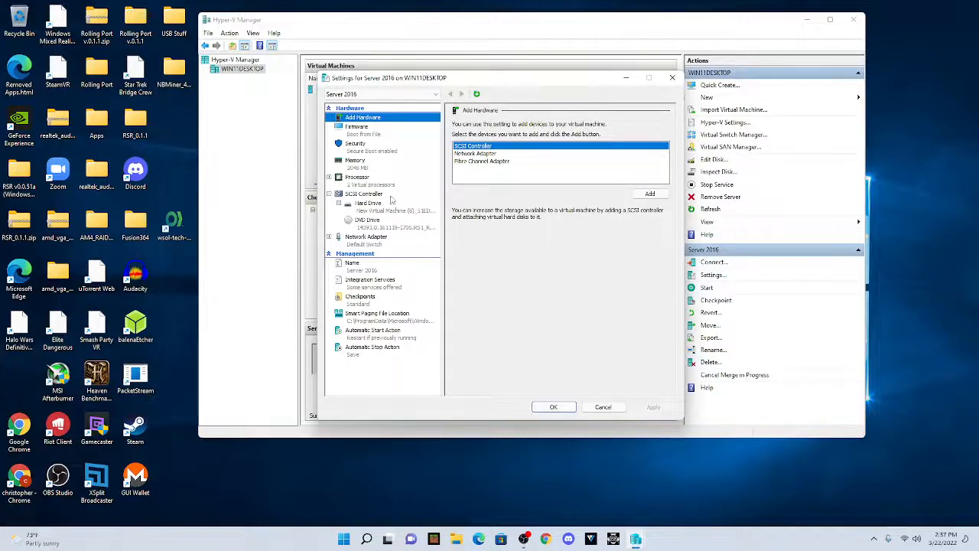
pyautogui.click(368, 165)
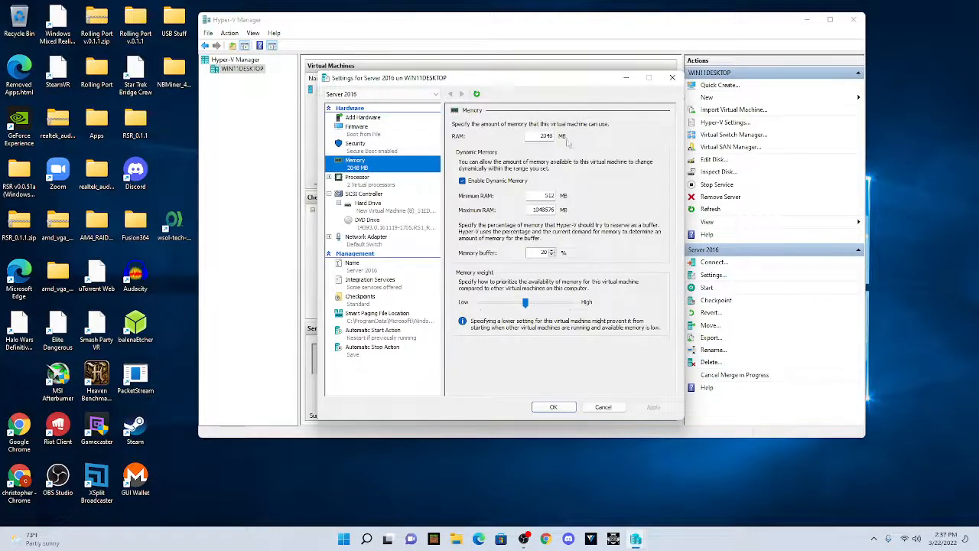
pyautogui.moveTo(542, 135); pyautogui.dragTo(554, 139)
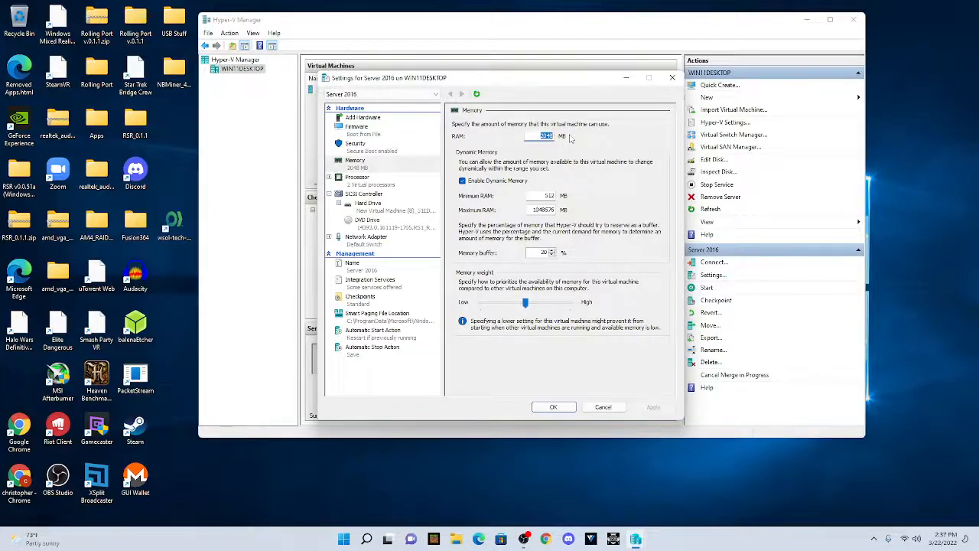
pyautogui.press('Right')
pyautogui.moveTo(531, 132); pyautogui.dragTo(562, 133)
pyautogui.write('40')
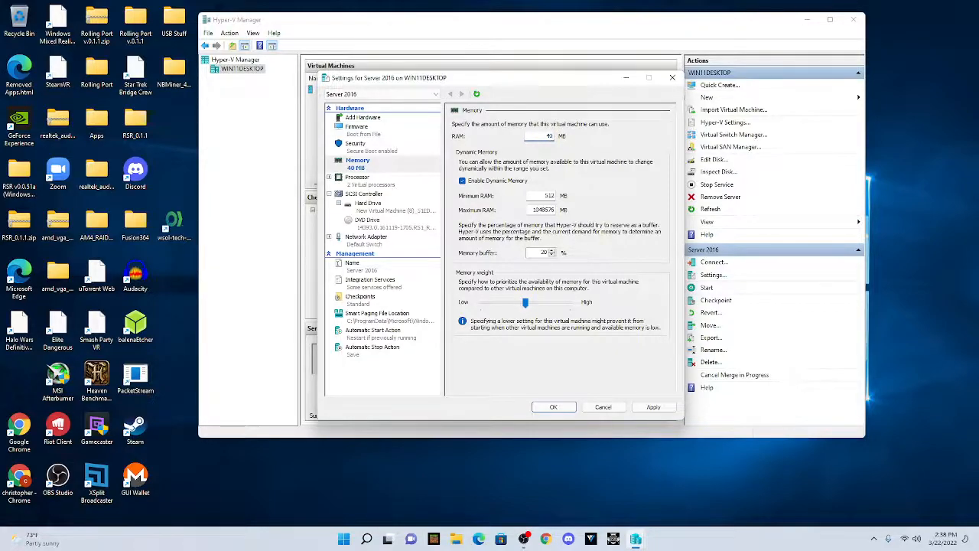
pyautogui.write('96')
pyautogui.click(553, 407)
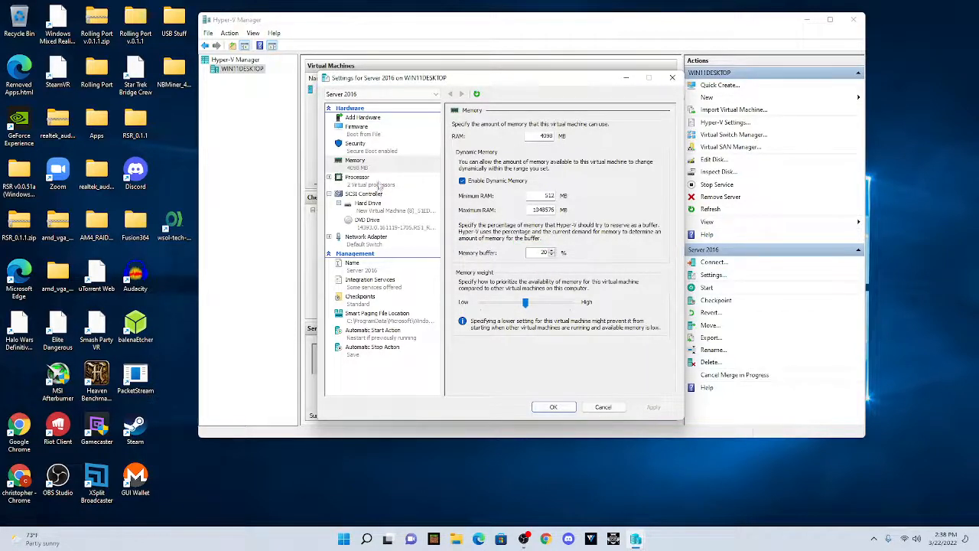
pyautogui.click(378, 184)
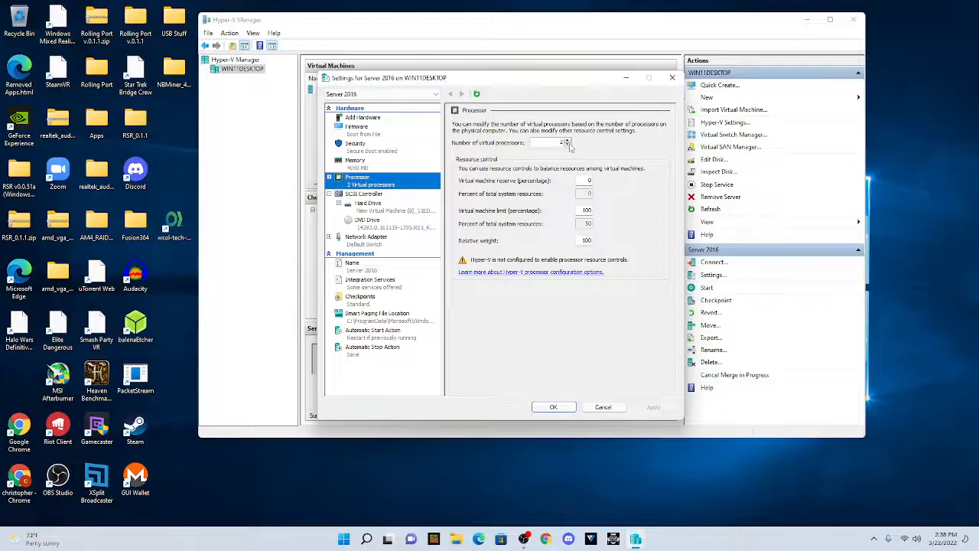
pyautogui.click(561, 412)
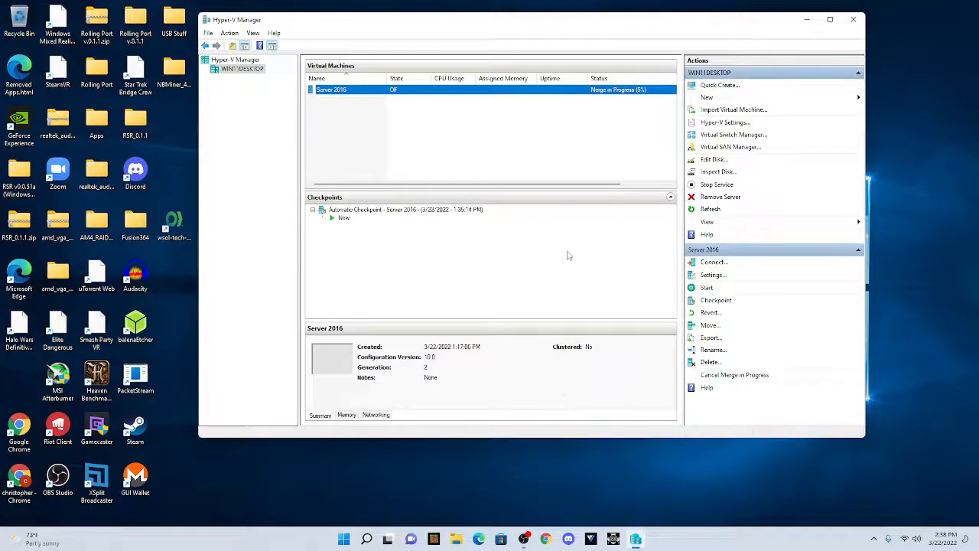
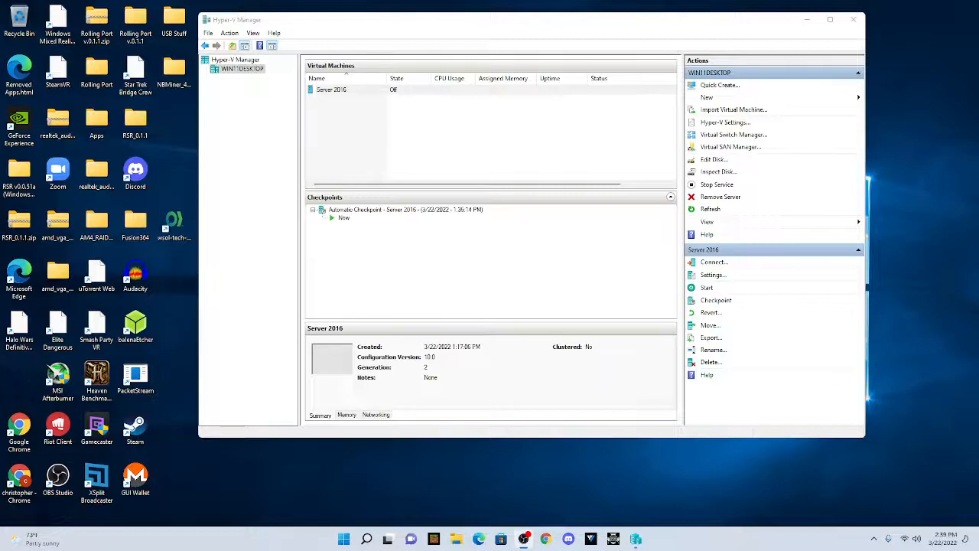
# View the C: drive's storage usage from the low disk space alert and close the storage settings.
pyautogui.click(431, 91)
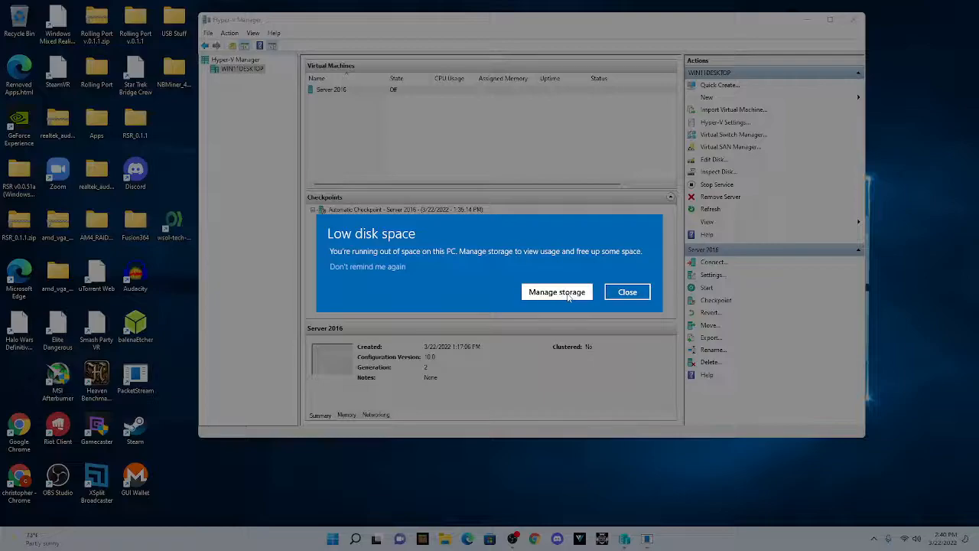
pyautogui.click(557, 292)
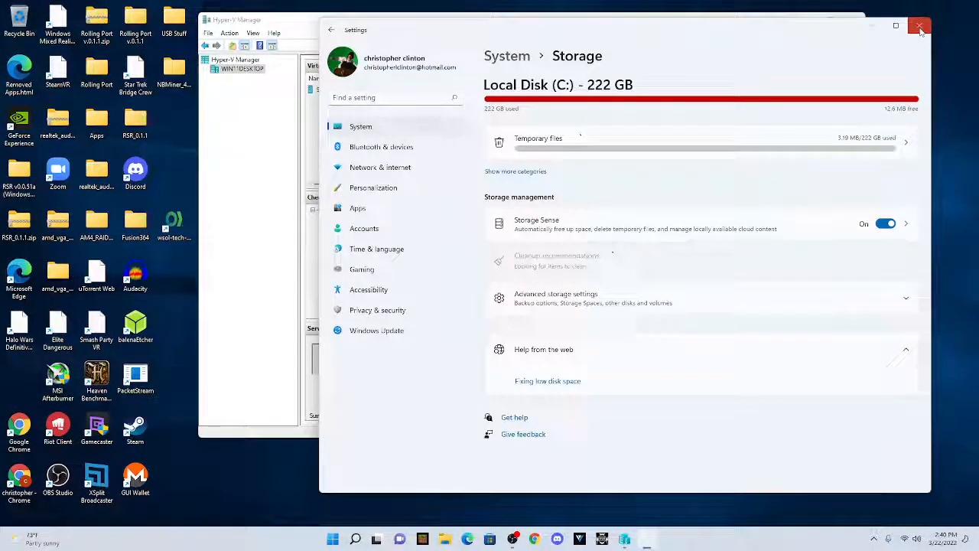
pyautogui.click(921, 22)
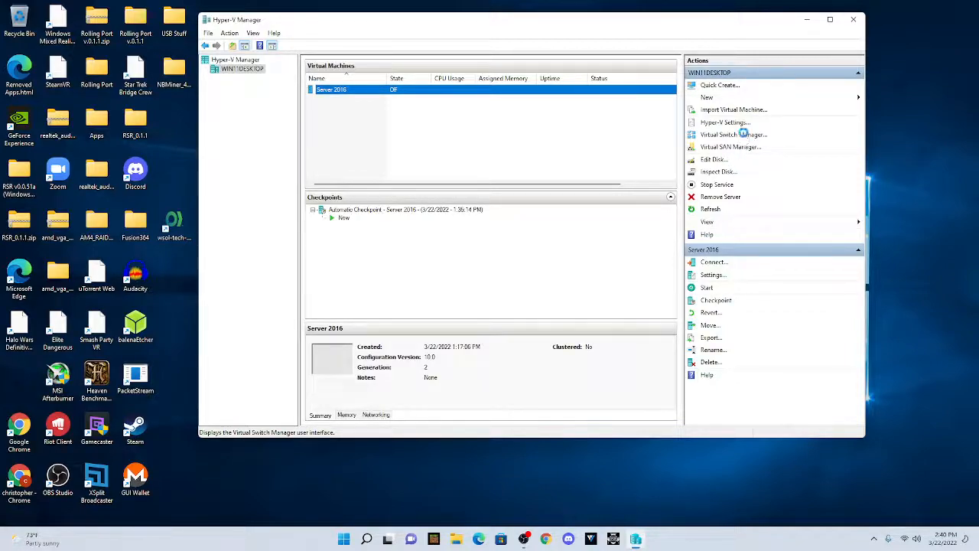
# View the Default Switch in Virtual Switch Manager and create a new external virtual switch.
pyautogui.click(733, 134)
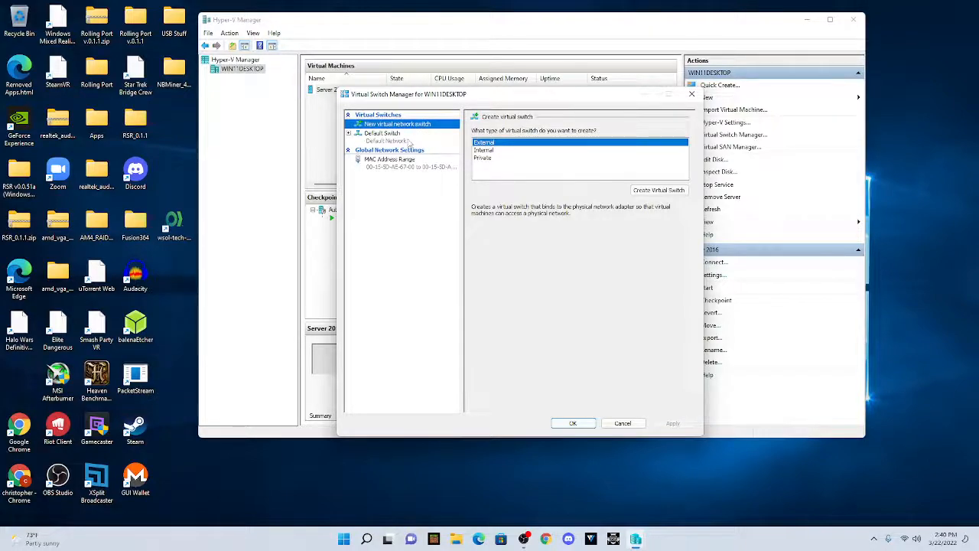
pyautogui.click(400, 142)
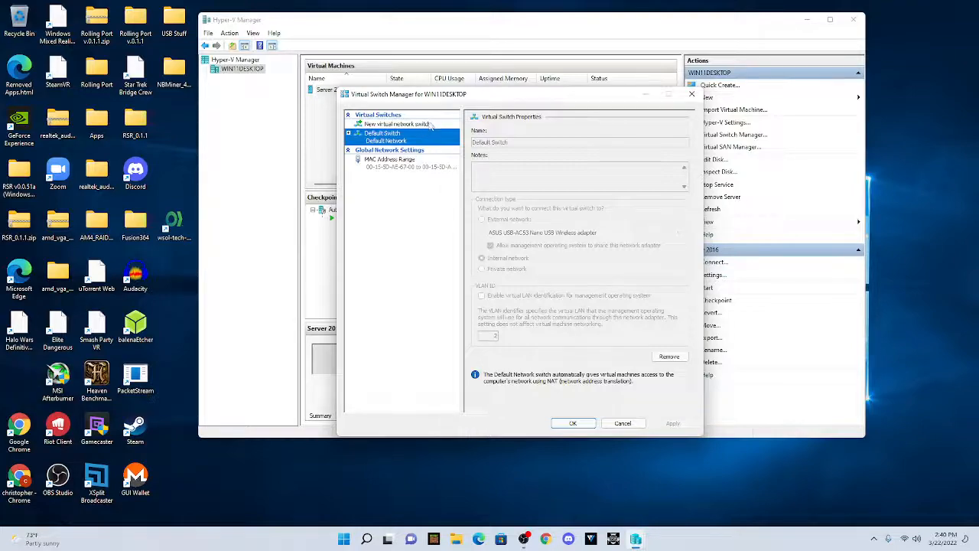
pyautogui.click(431, 127)
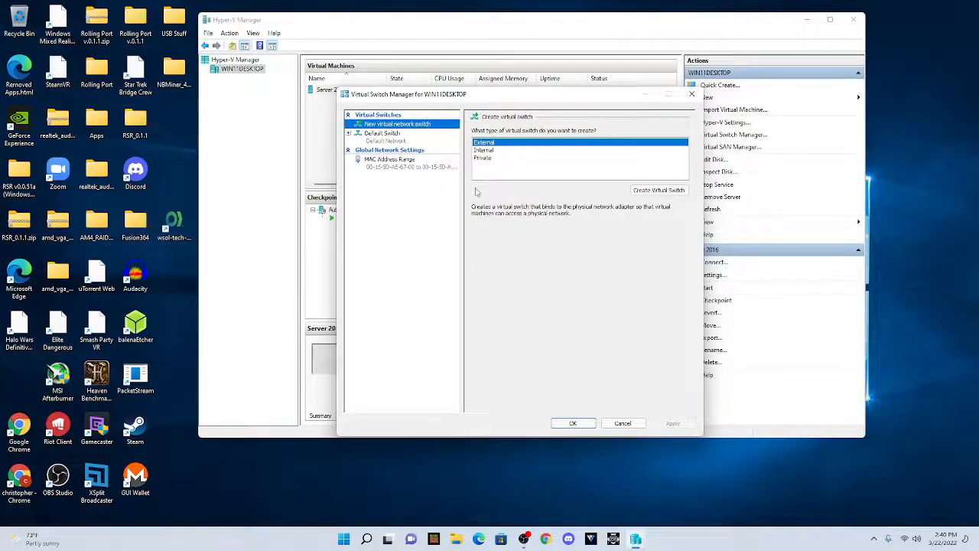
pyautogui.click(662, 191)
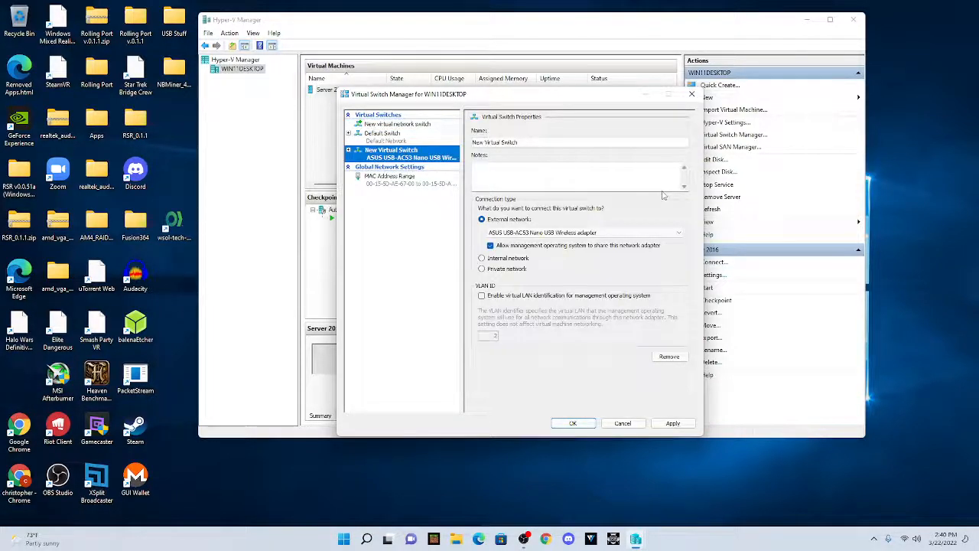
# Name the new external switch Wireless Connection, apply the networking changes, and close the switch manager.
pyautogui.moveTo(559, 143); pyautogui.dragTo(470, 140)
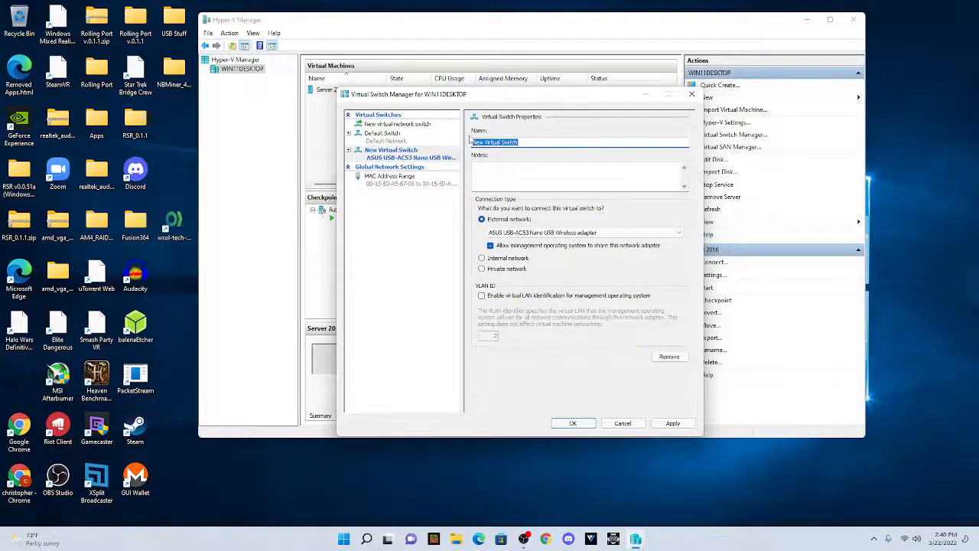
pyautogui.write('W')
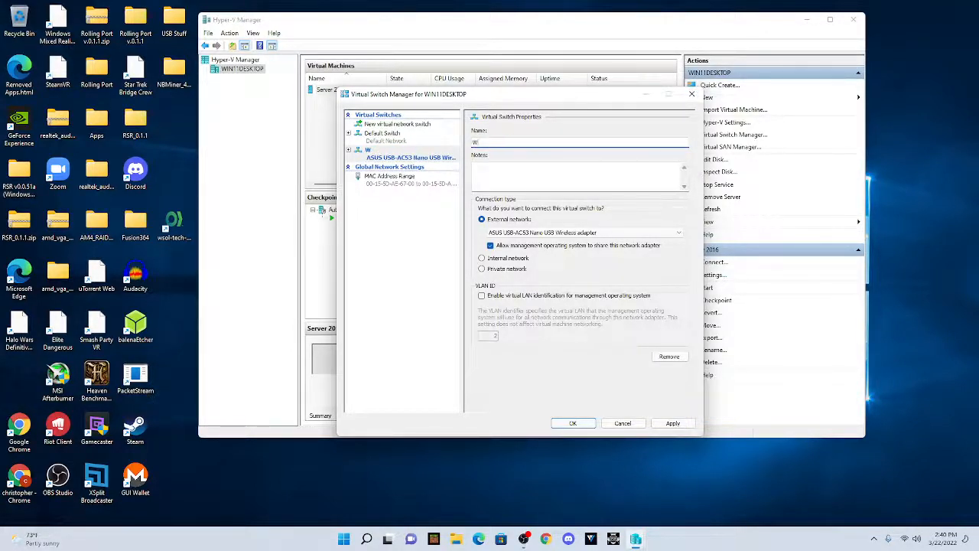
pyautogui.write('ireless Connection')
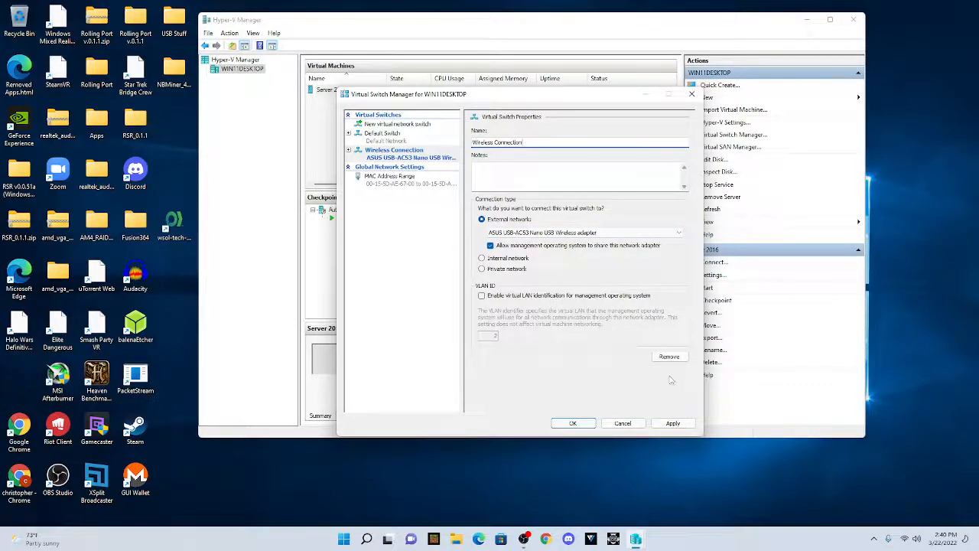
pyautogui.click(673, 424)
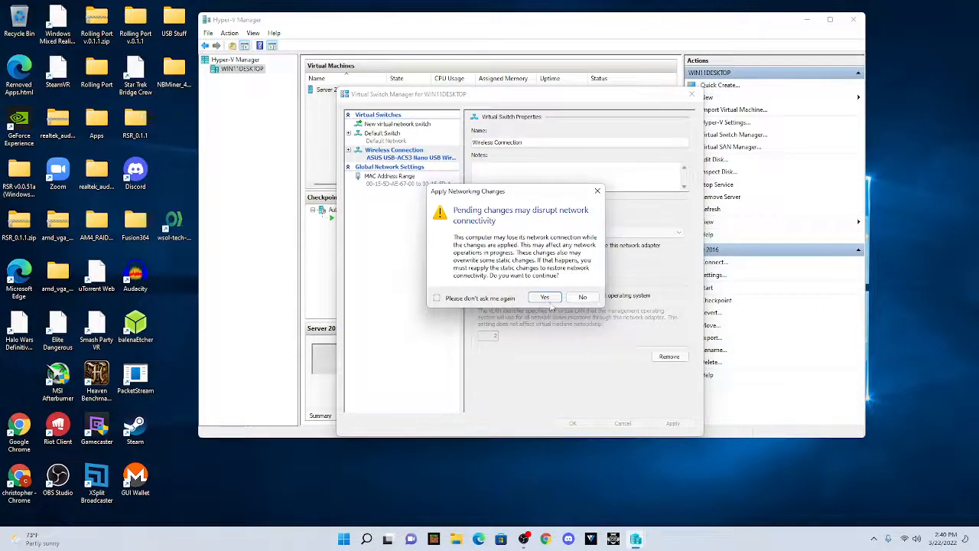
pyautogui.click(546, 299)
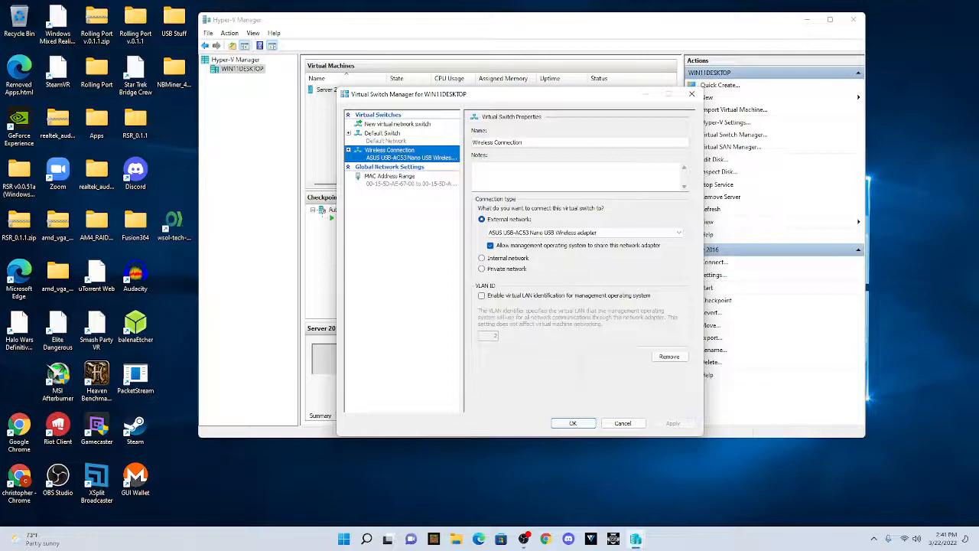
pyautogui.click(573, 423)
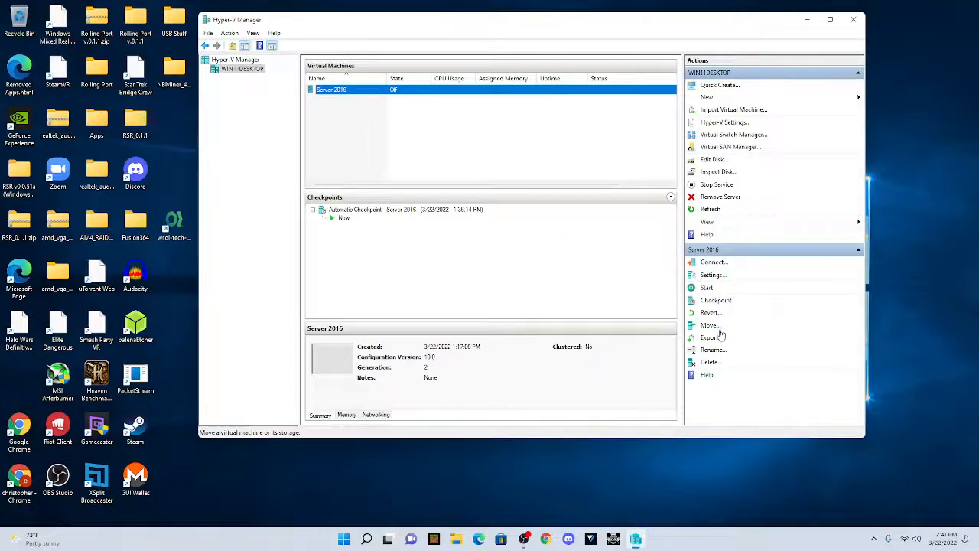
# Assign the Wireless Connection virtual switch to the network adapter of Server 2016 and save the settings.
pyautogui.click(721, 277)
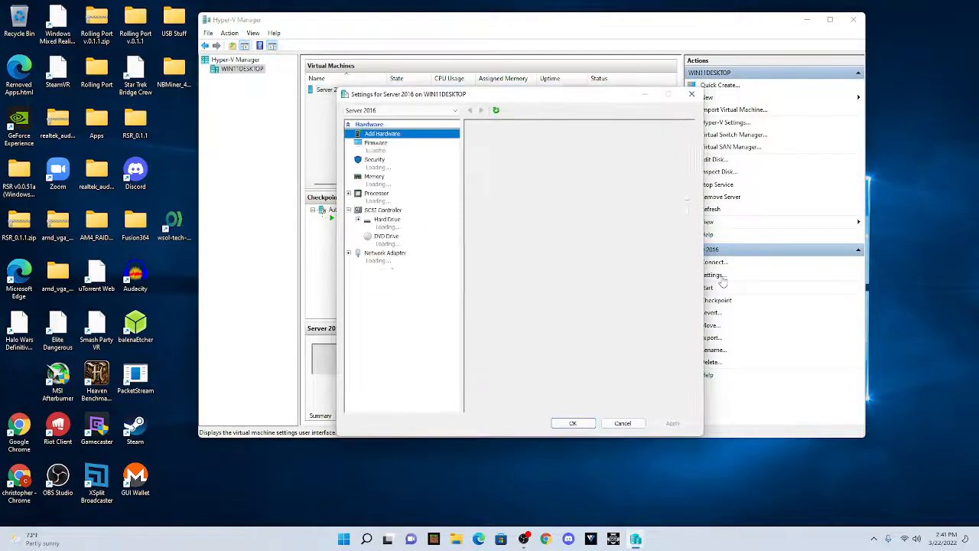
pyautogui.click(394, 258)
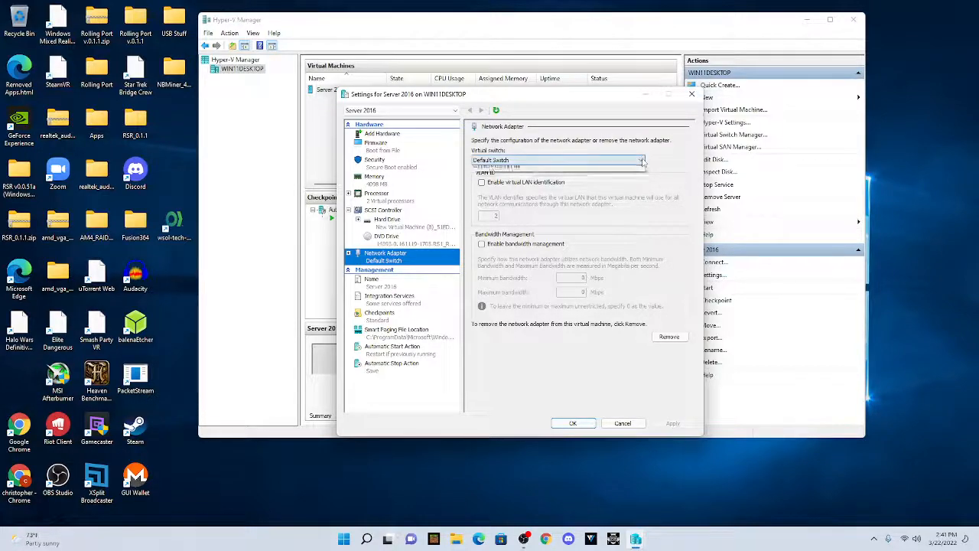
pyautogui.click(643, 161)
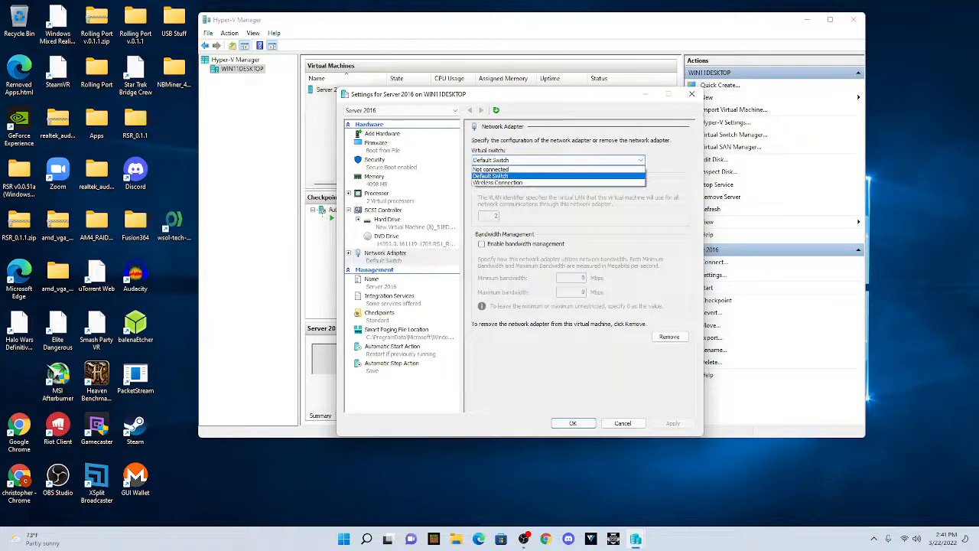
pyautogui.click(577, 183)
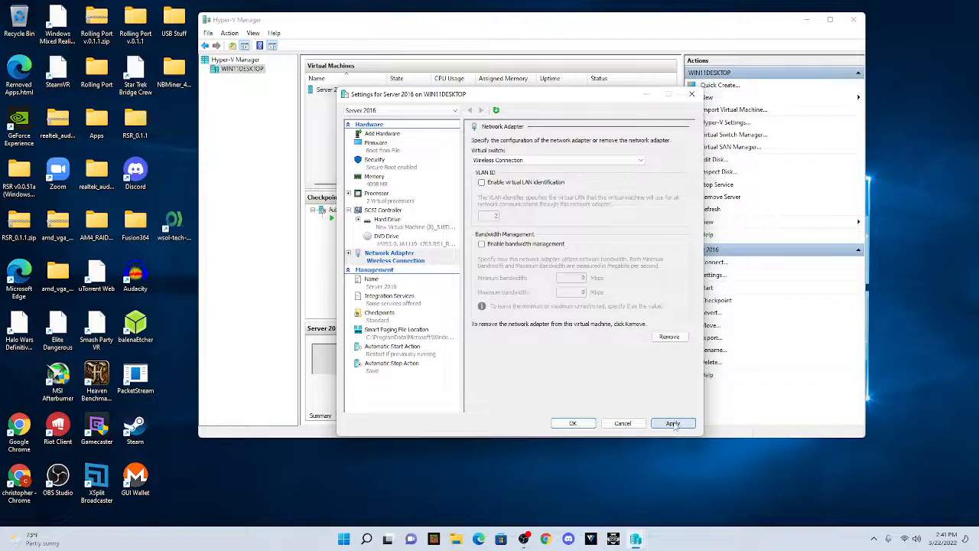
pyautogui.click(674, 423)
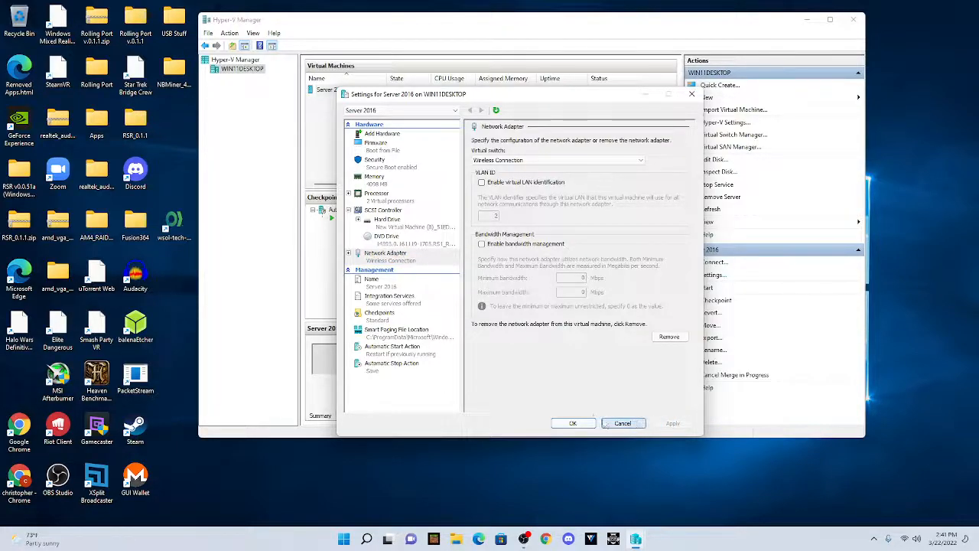
pyautogui.click(574, 424)
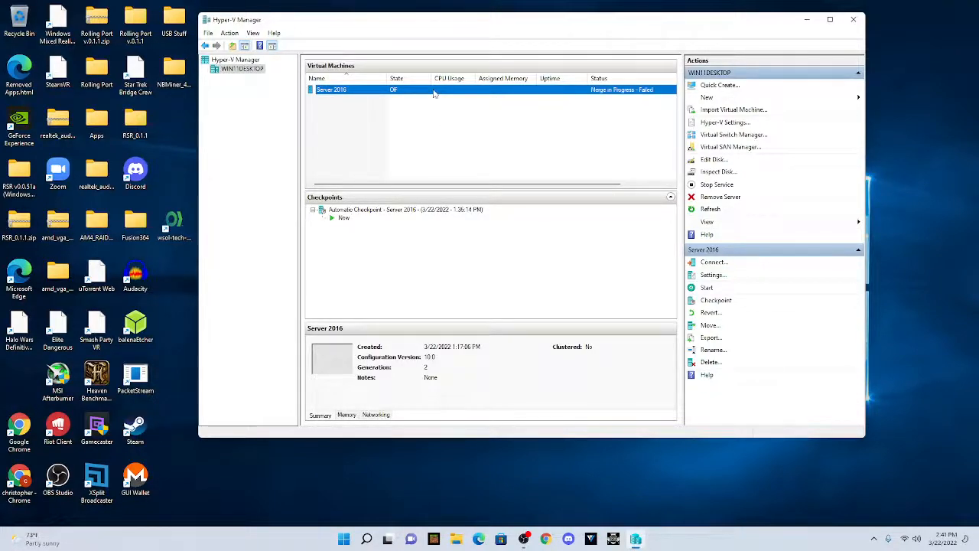
# Try to start Server 2016 by continuing from its last state, and close its connection window.
pyautogui.rightClick(434, 93)
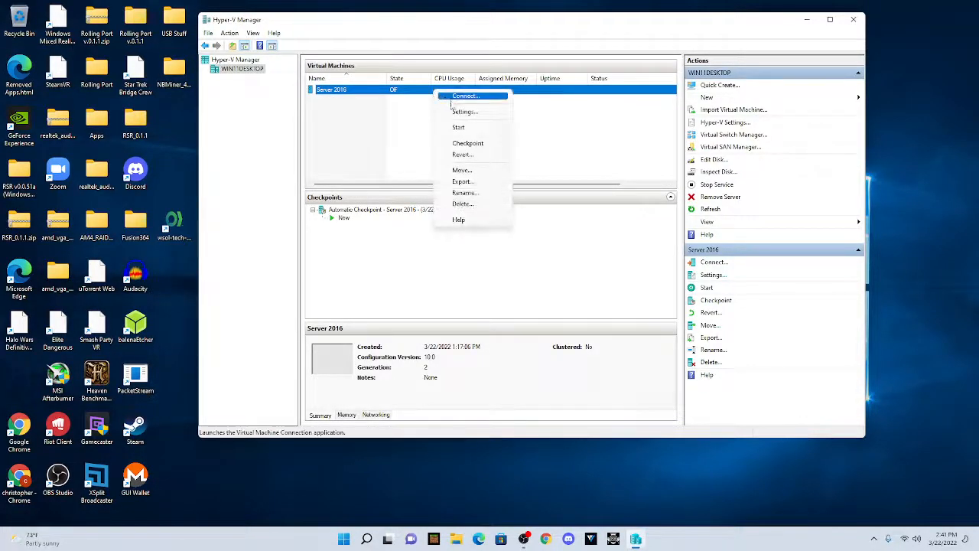
pyautogui.click(469, 97)
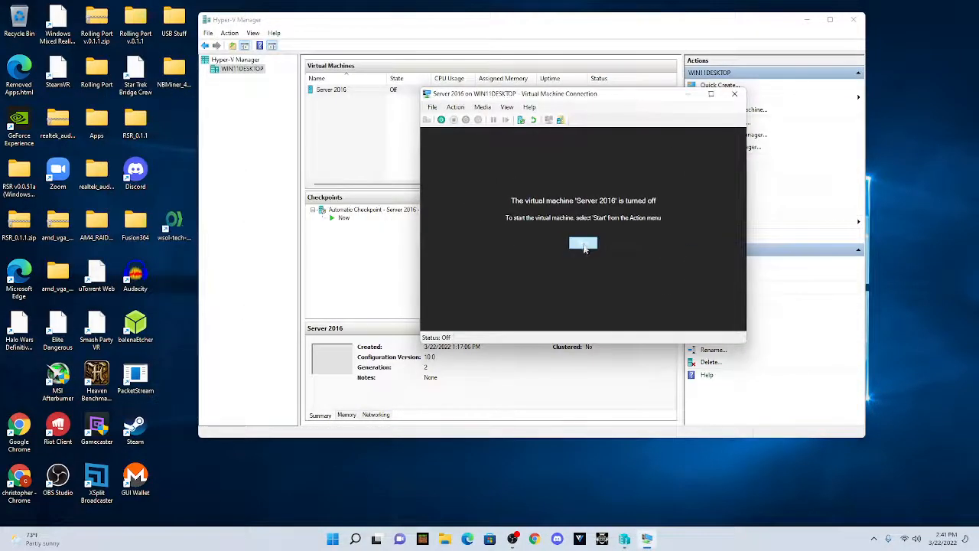
pyautogui.click(584, 244)
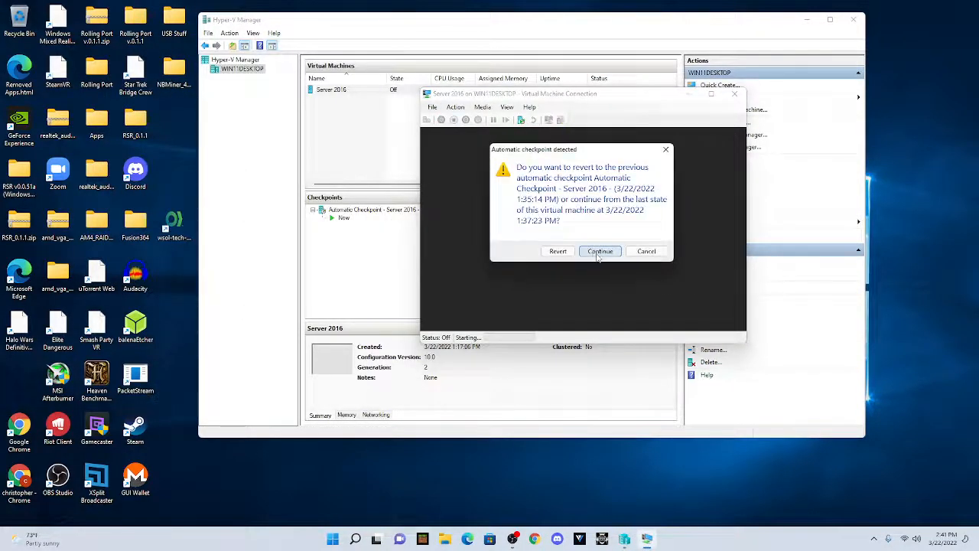
pyautogui.click(603, 252)
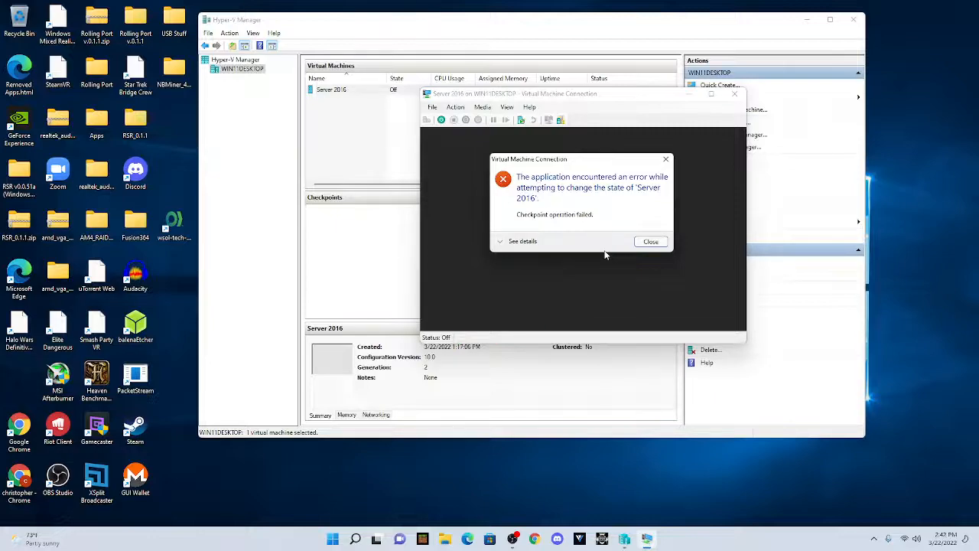
pyautogui.click(650, 242)
pyautogui.click(734, 93)
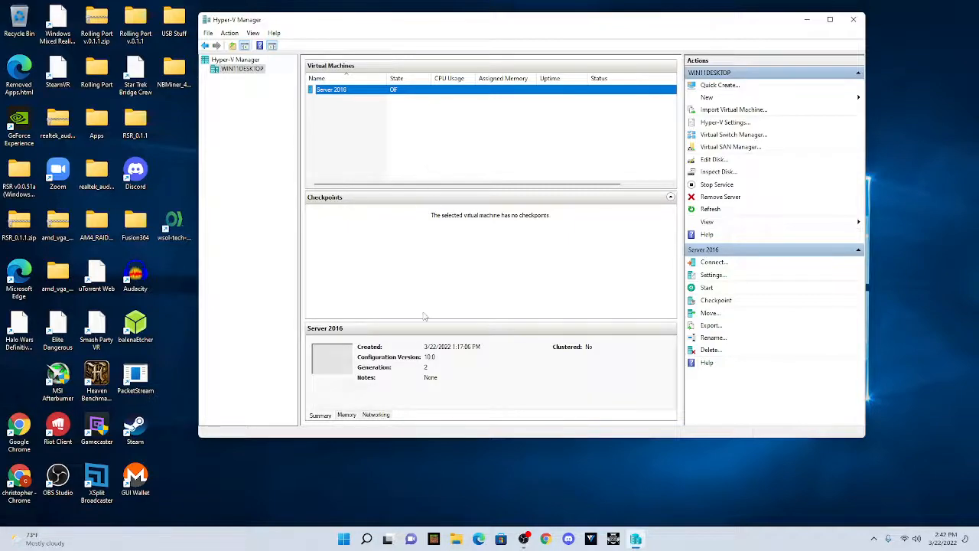
# Try twice to start Server 2016 from its connection window, expanding the first error's details, and close the window.
pyautogui.rightClick(441, 93)
pyautogui.click(463, 100)
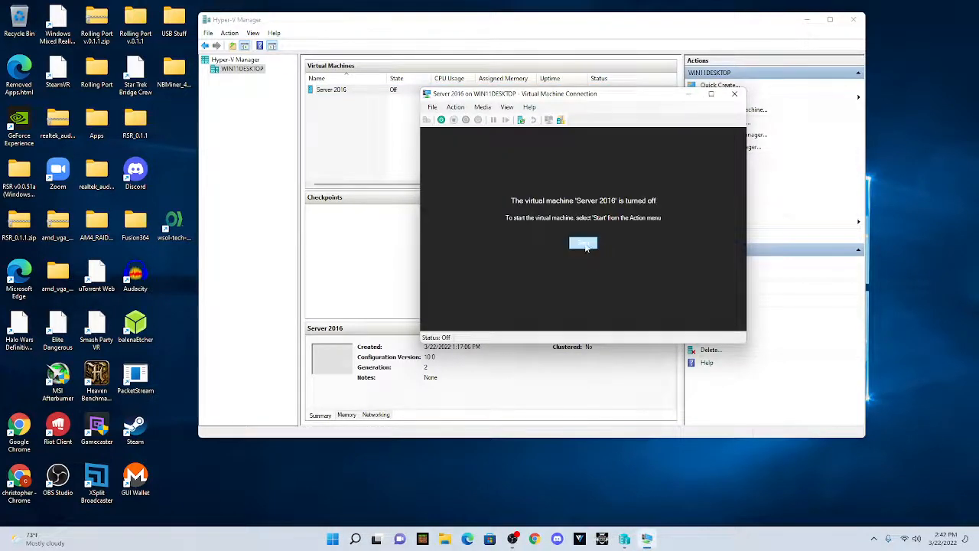
pyautogui.click(584, 244)
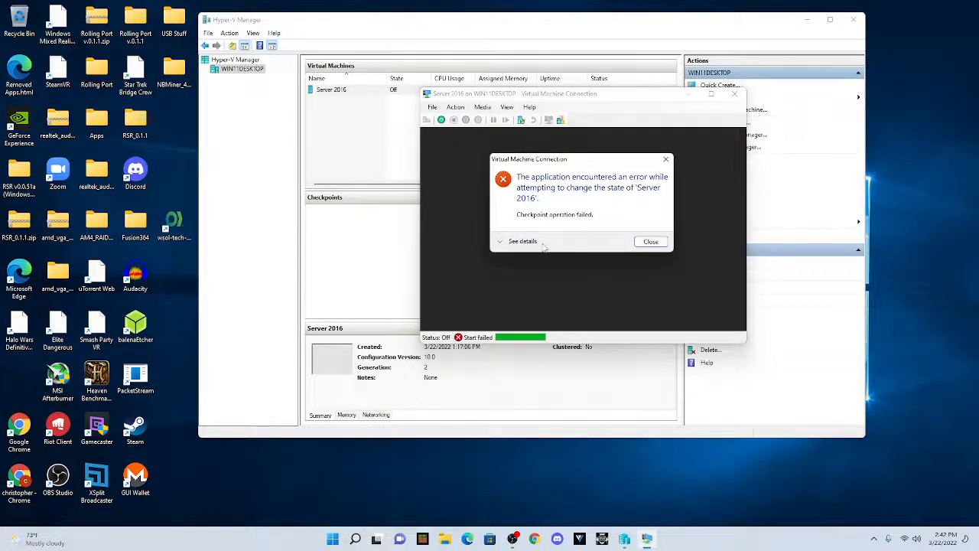
pyautogui.click(518, 245)
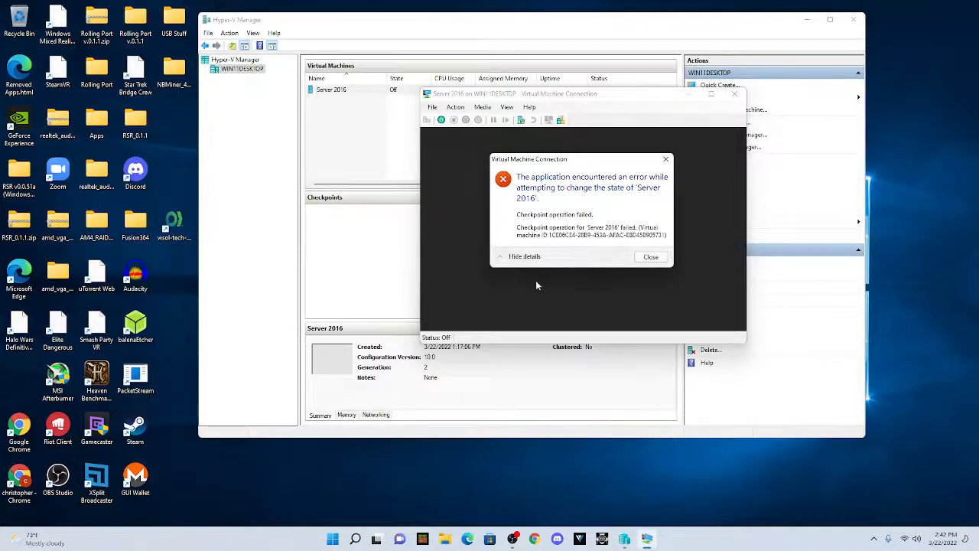
pyautogui.click(652, 257)
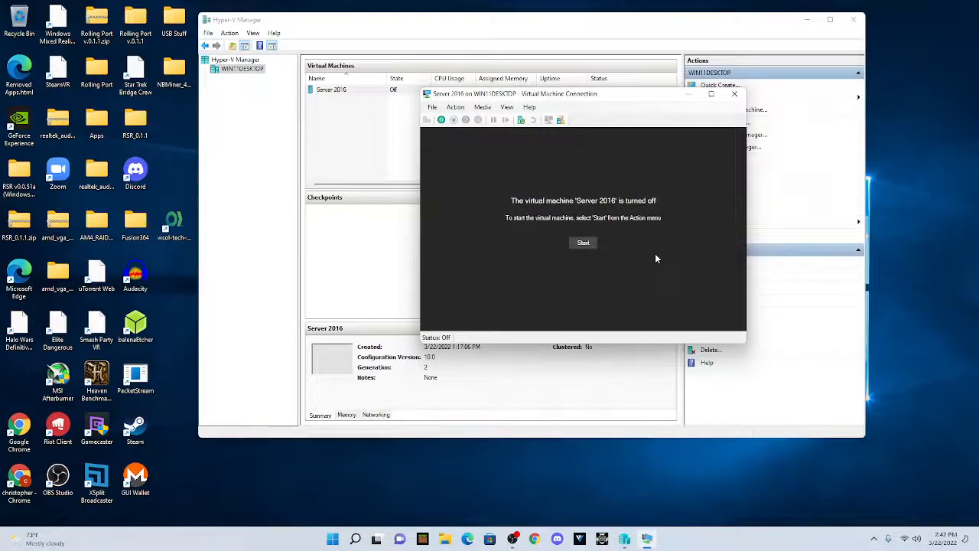
pyautogui.click(583, 243)
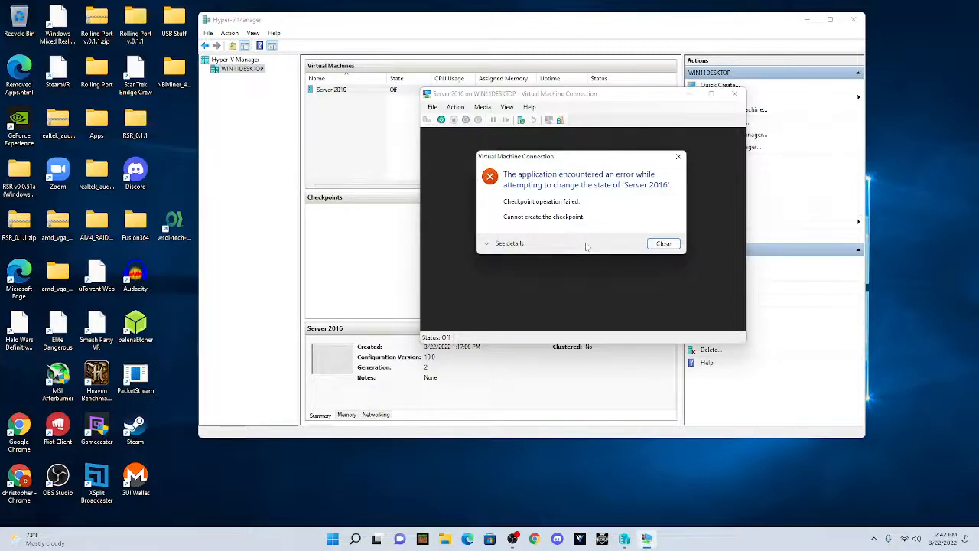
pyautogui.click(678, 156)
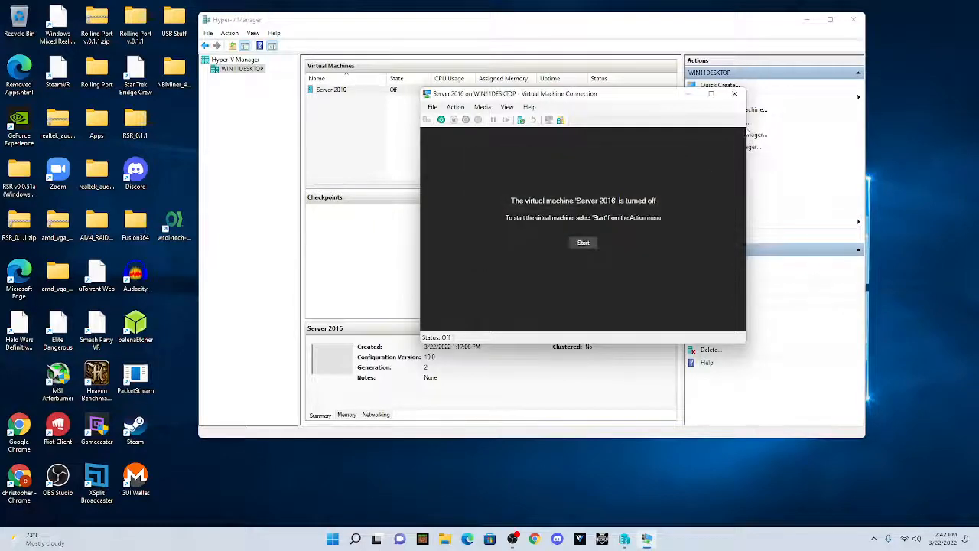
pyautogui.click(735, 94)
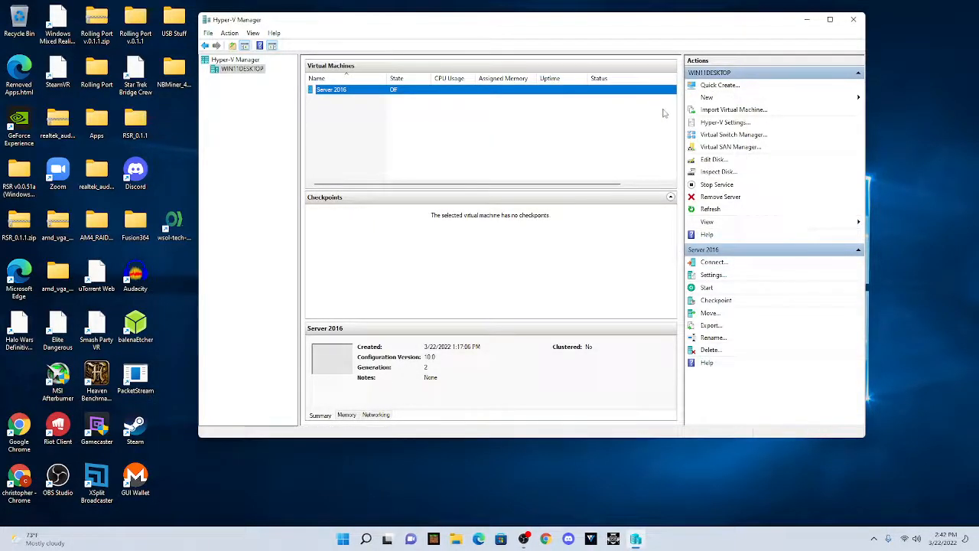
# Close Hyper-V Manager, reopen it from the recent searches, and reposition its window.
pyautogui.click(854, 19)
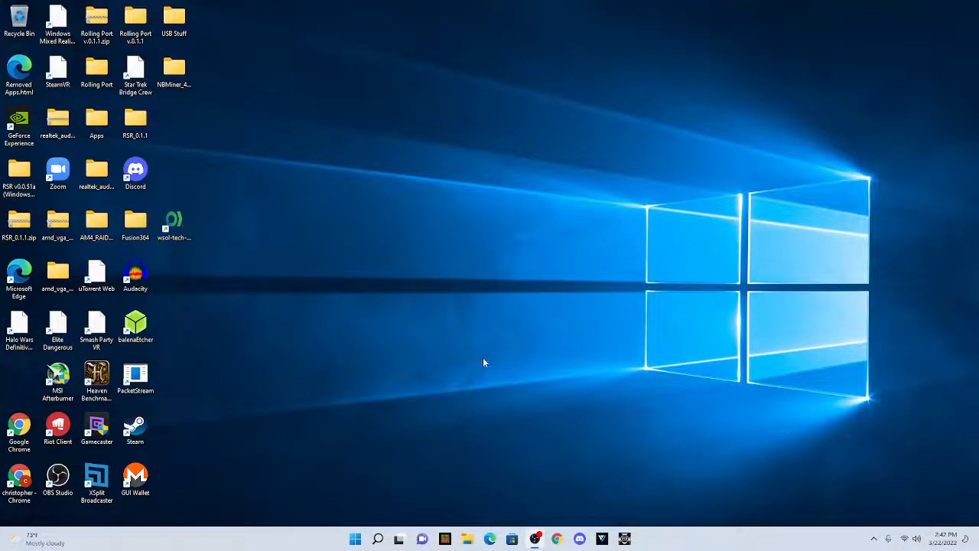
pyautogui.click(356, 539)
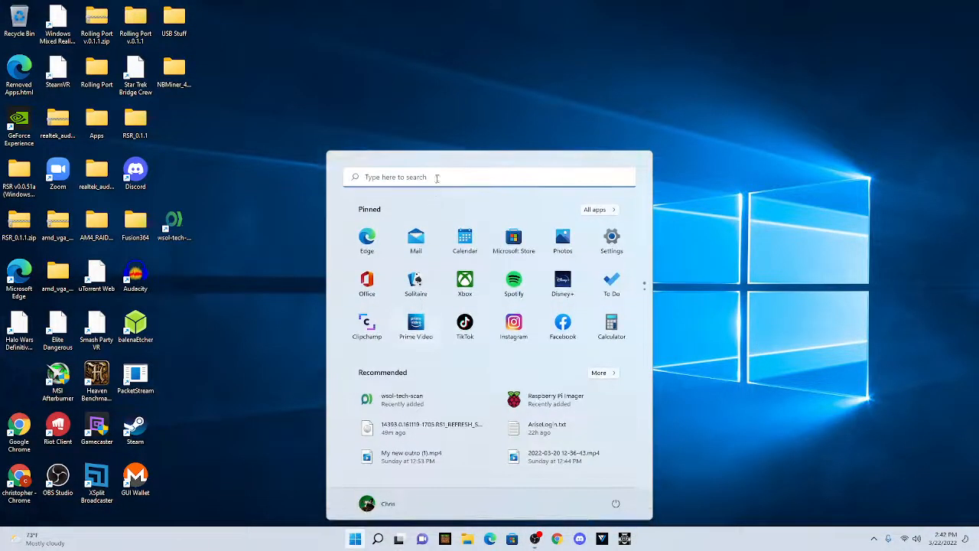
pyautogui.click(460, 179)
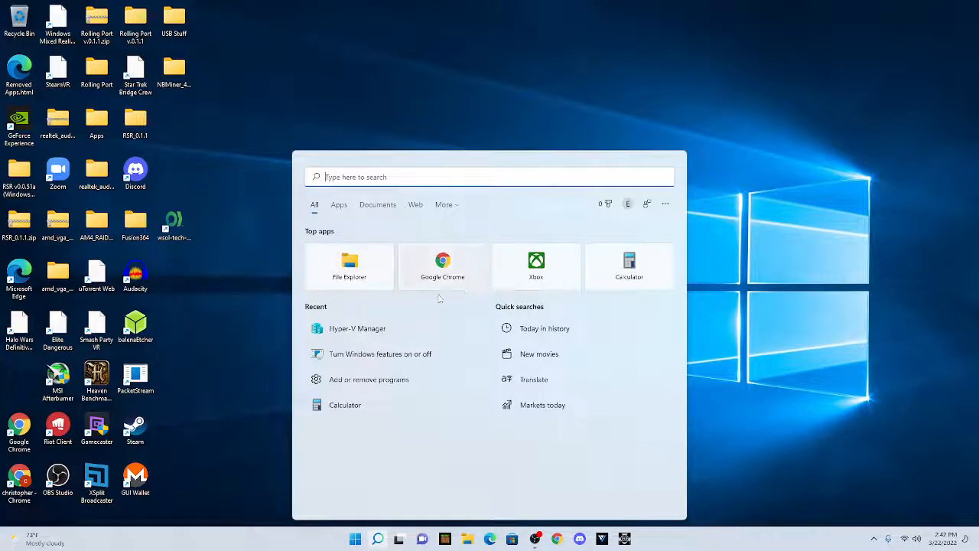
pyautogui.click(394, 330)
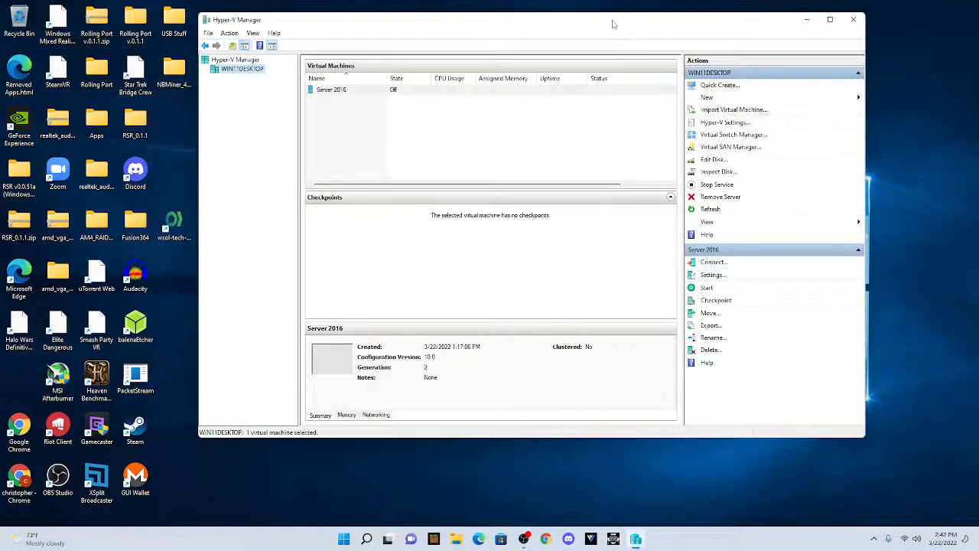
pyautogui.moveTo(614, 24); pyautogui.dragTo(615, 45)
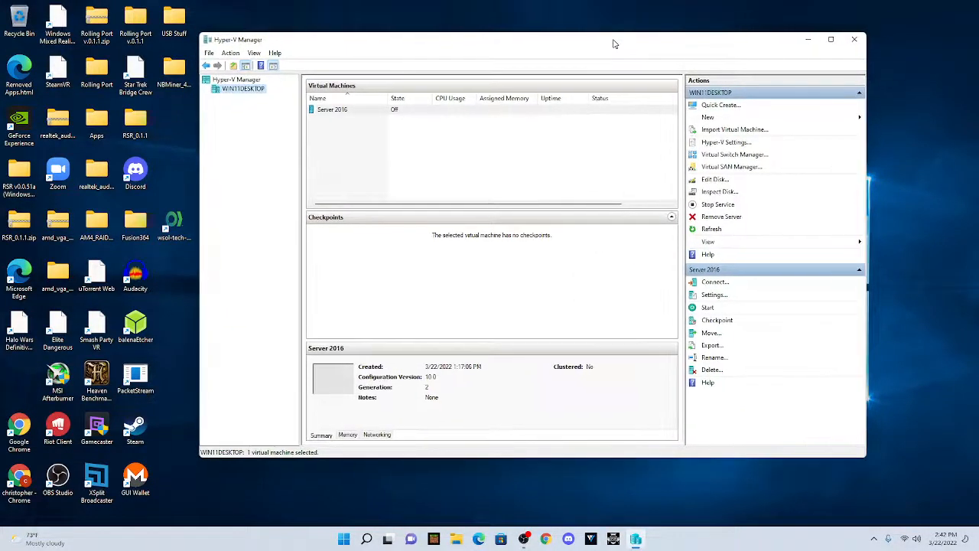
# Connect to Server 2016 again, retry starting it, and close the error message and connection window.
pyautogui.rightClick(412, 111)
pyautogui.click(453, 114)
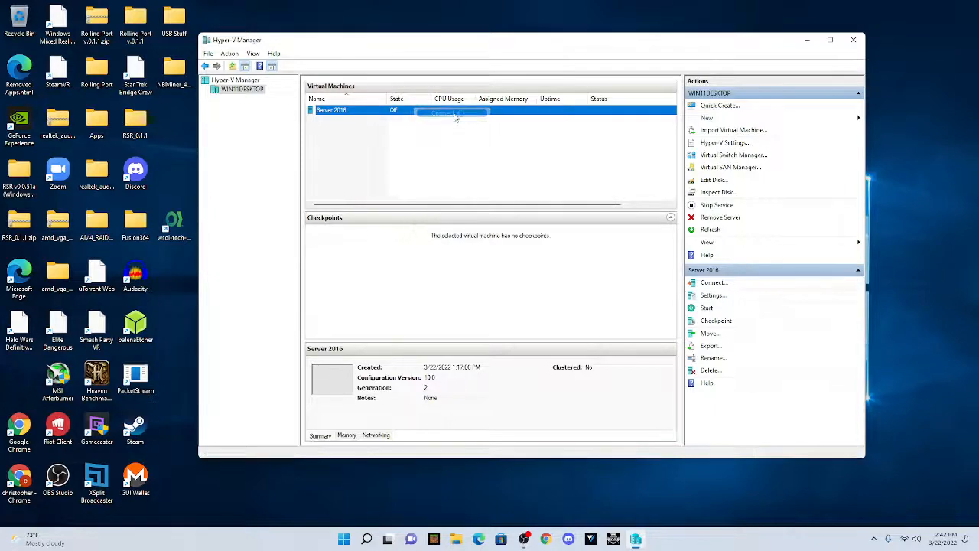
pyautogui.click(583, 243)
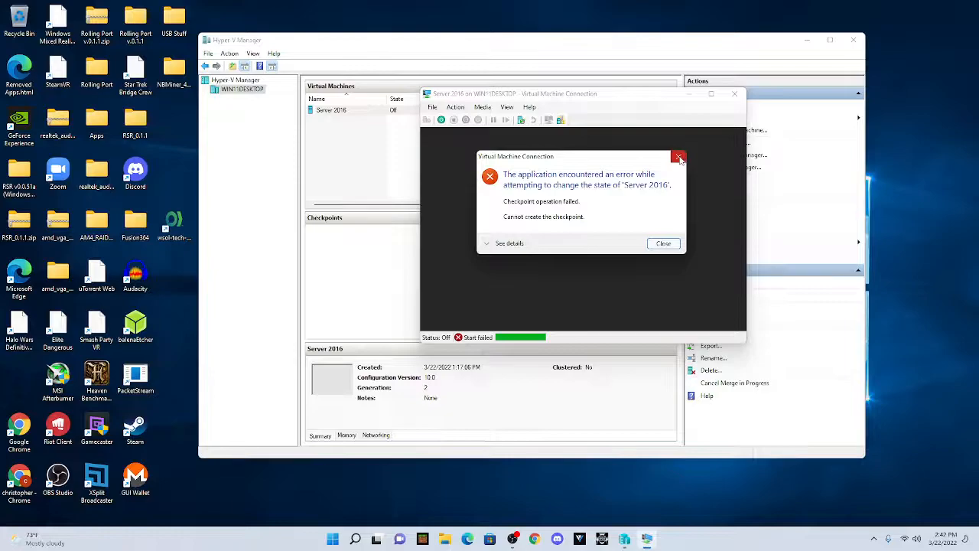
pyautogui.click(679, 158)
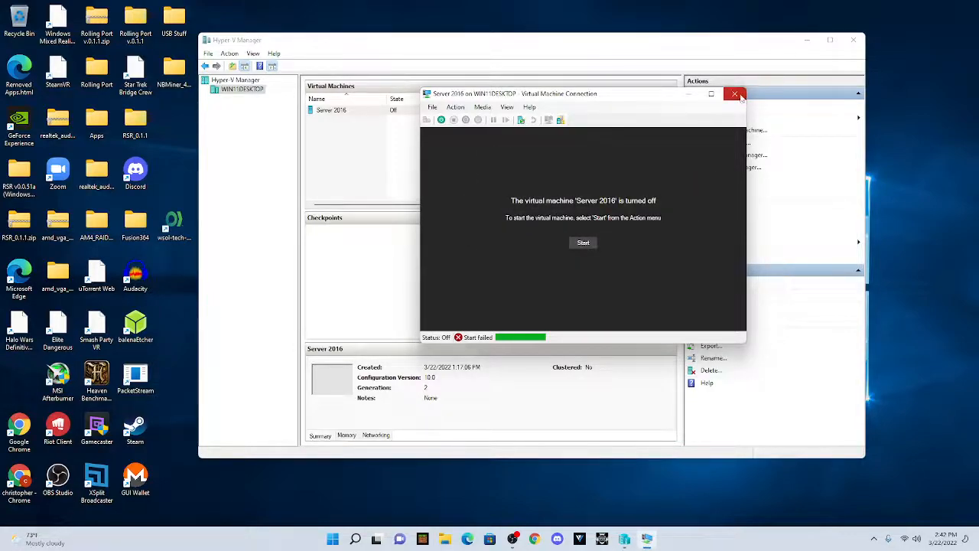
pyautogui.click(736, 95)
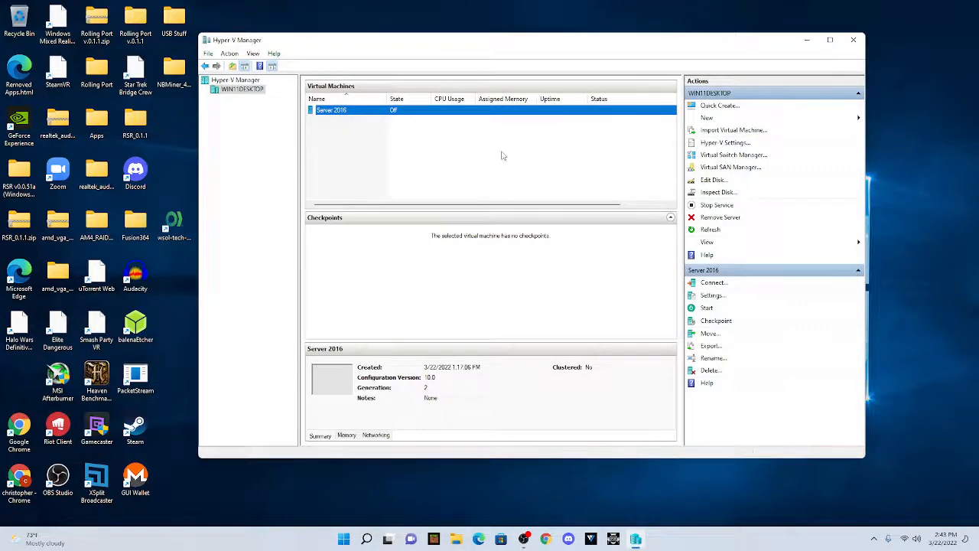
# Delete the Server 2016 virtual machine and confirm the deletion.
pyautogui.click(455, 112)
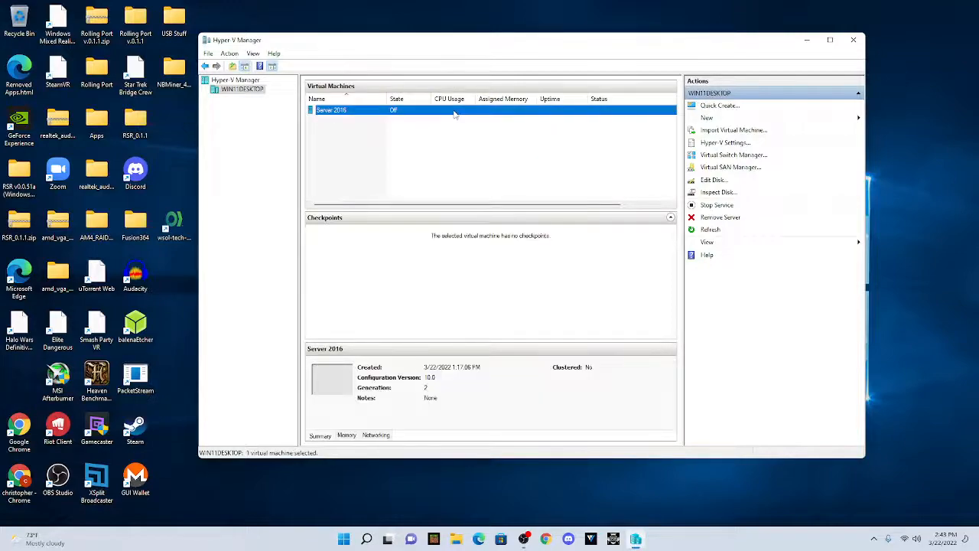
pyautogui.rightClick(455, 112)
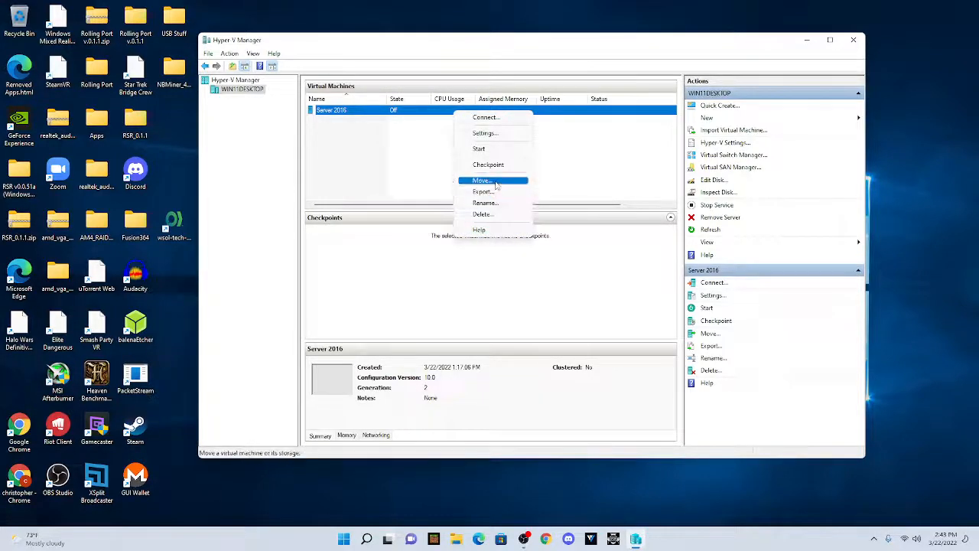
pyautogui.click(499, 214)
pyautogui.click(548, 258)
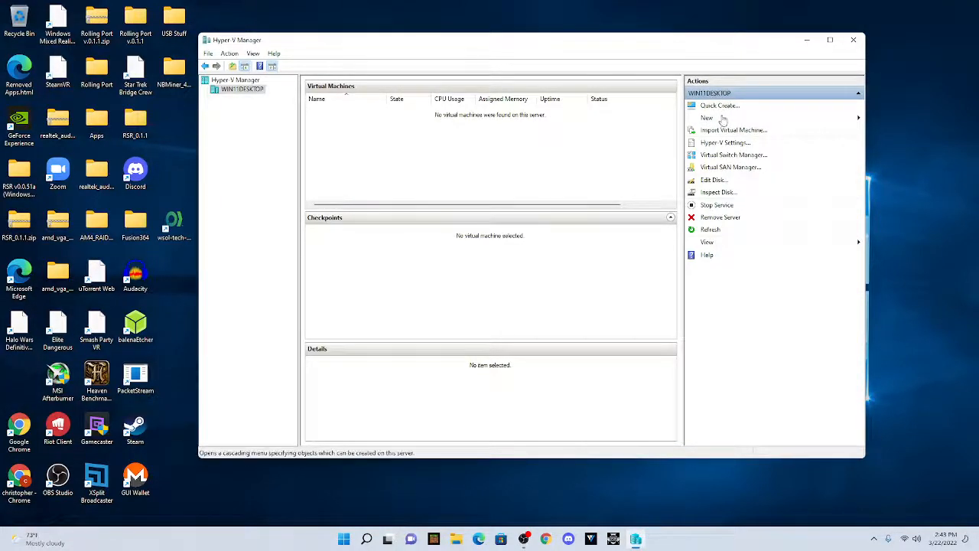
# Begin creating a new virtual machine and name it Windows Server 2016.
pyautogui.click(710, 118)
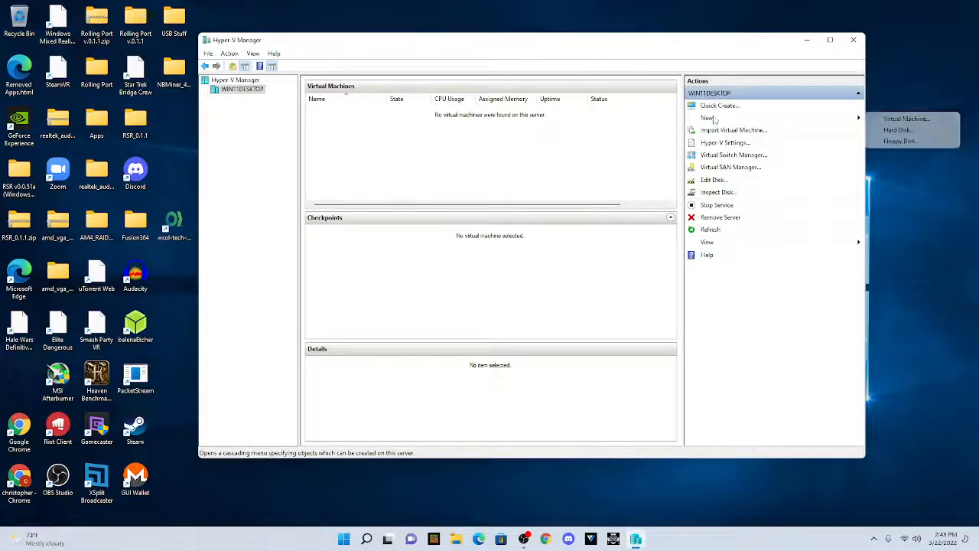
pyautogui.click(925, 119)
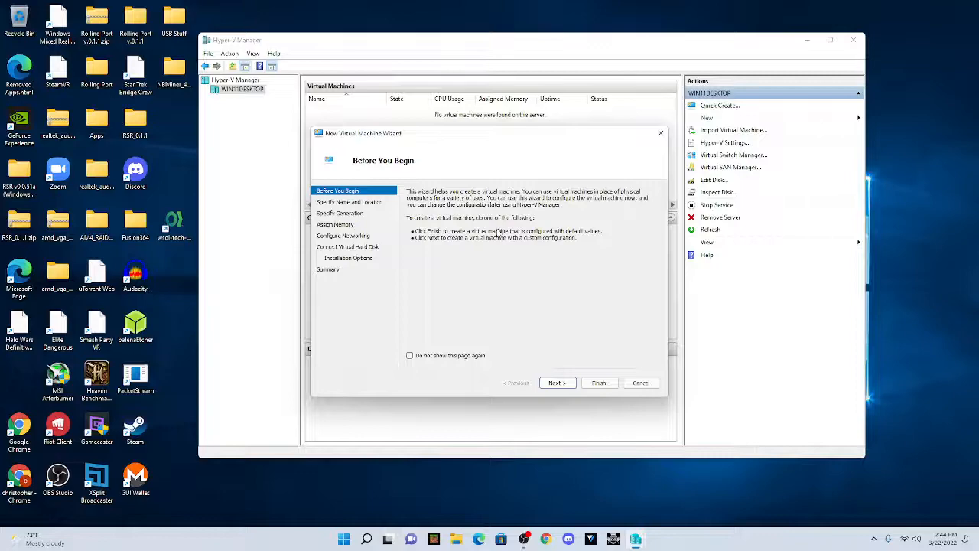
pyautogui.click(557, 383)
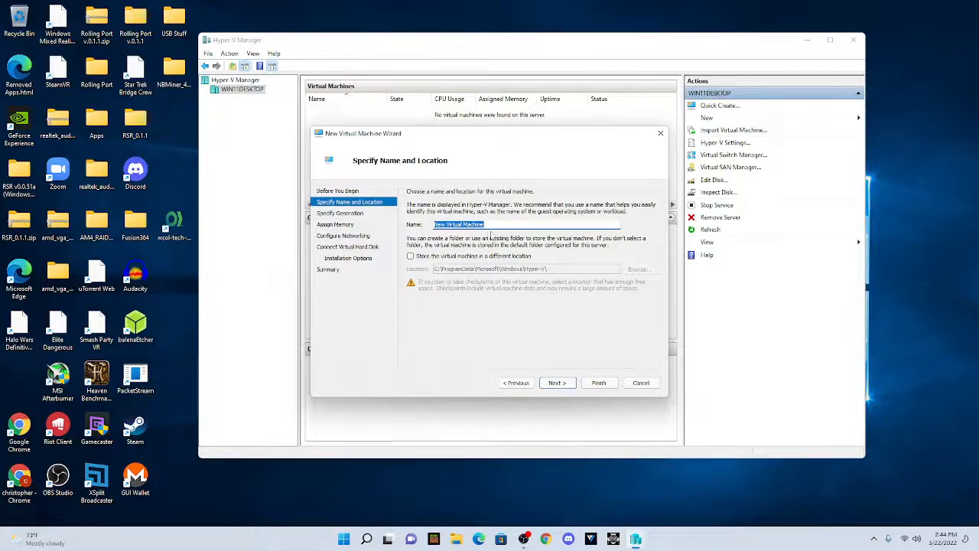
pyautogui.write('Windows 2016')
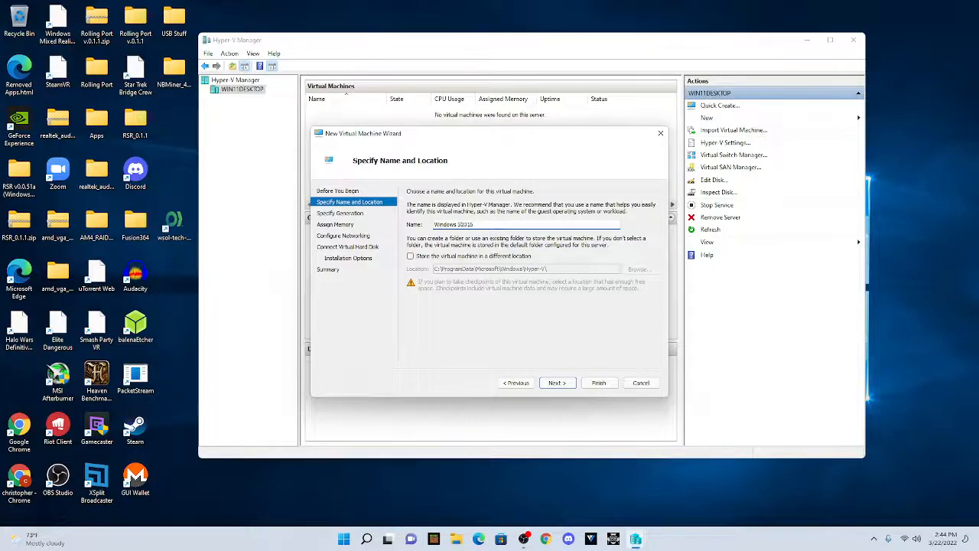
pyautogui.write('ver')
# Store the new virtual machine in a different location, the Virtual HDD folder on drive D, and continue to the generation settings.
pyautogui.click(410, 256)
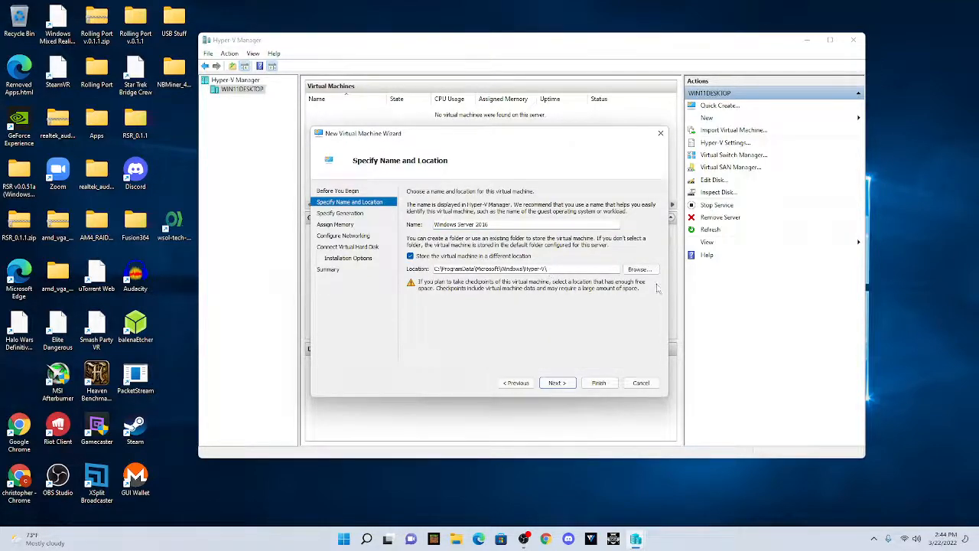
pyautogui.click(637, 270)
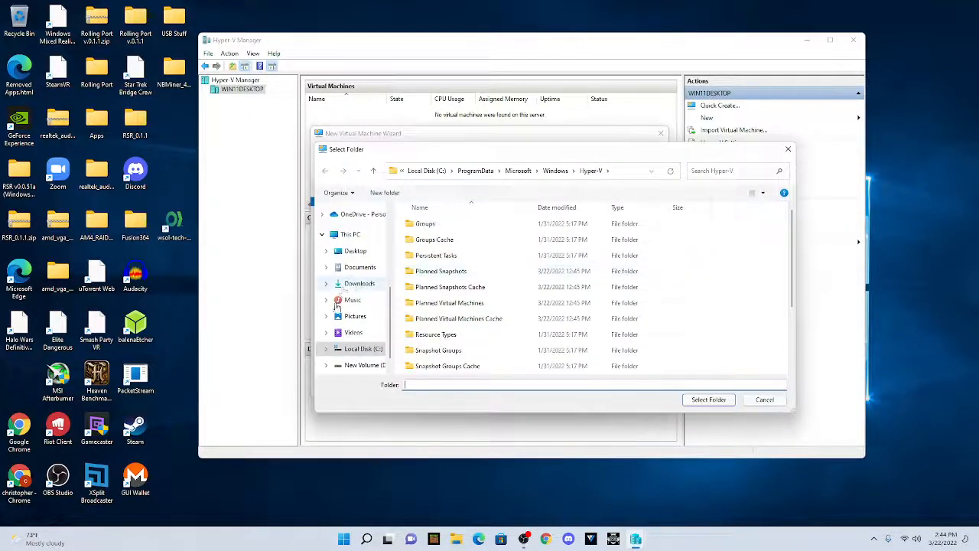
pyautogui.scroll(-1, 351, 321)
pyautogui.click(363, 345)
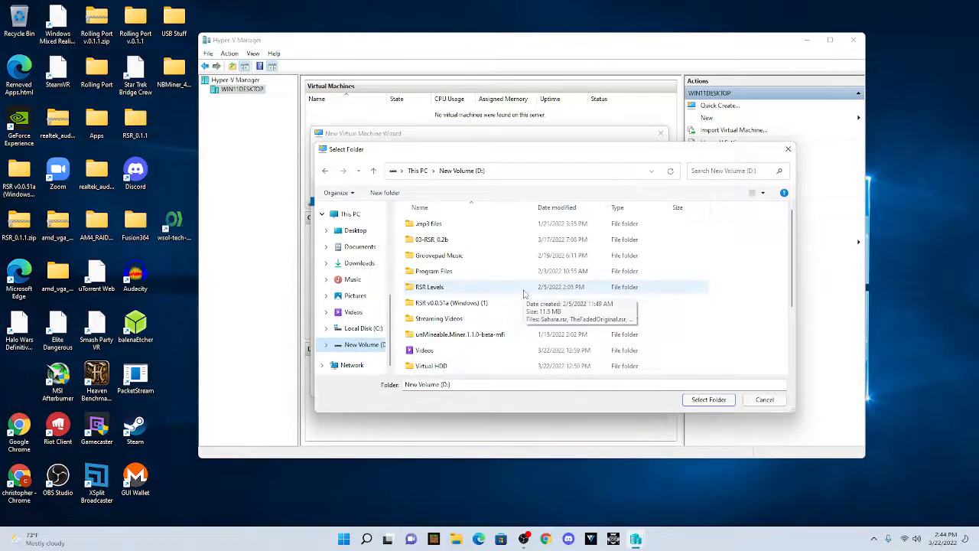
pyautogui.scroll(-1, 514, 295)
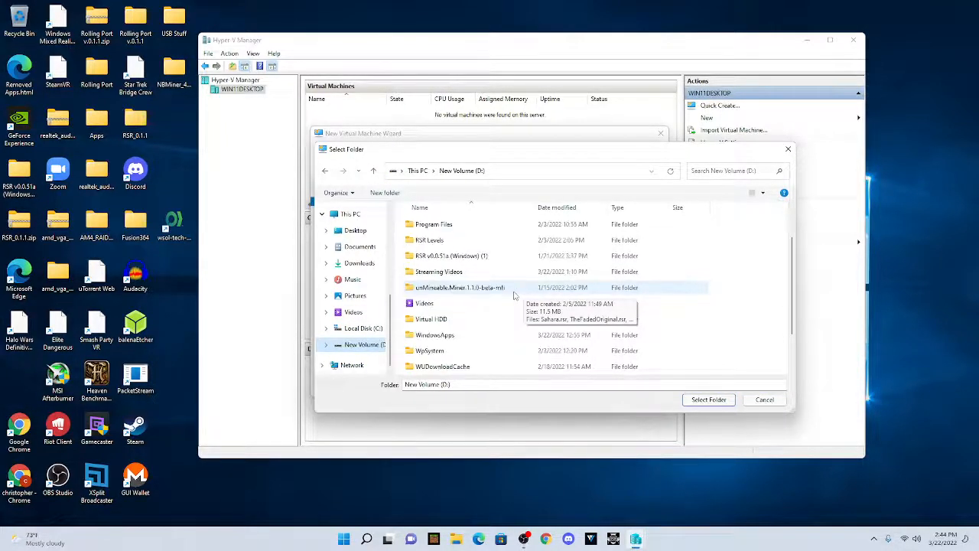
pyautogui.scroll(-1, 505, 294)
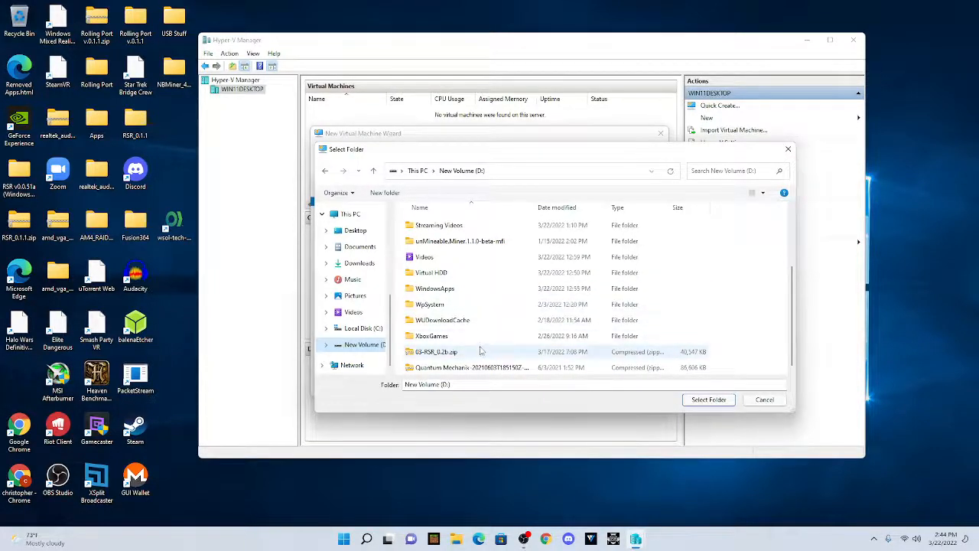
pyautogui.click(453, 274)
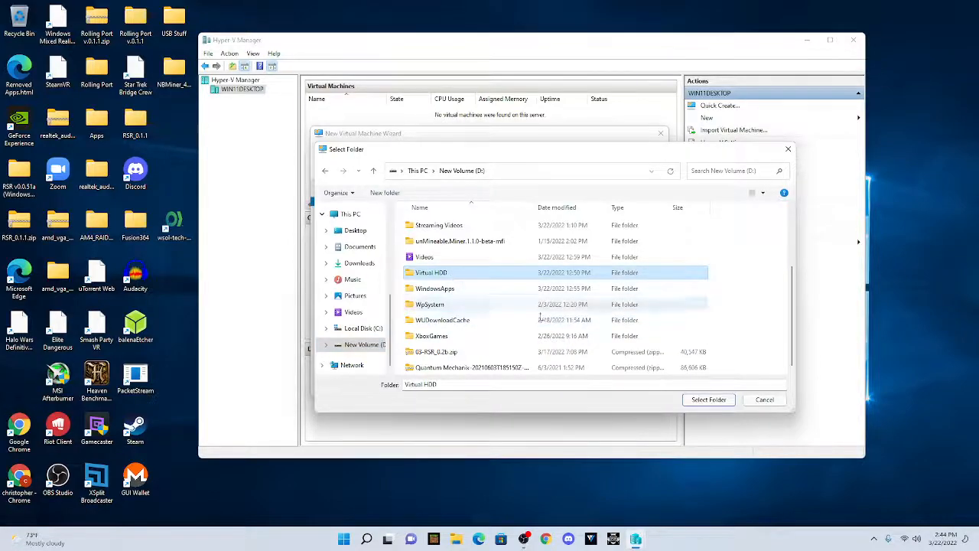
pyautogui.click(709, 399)
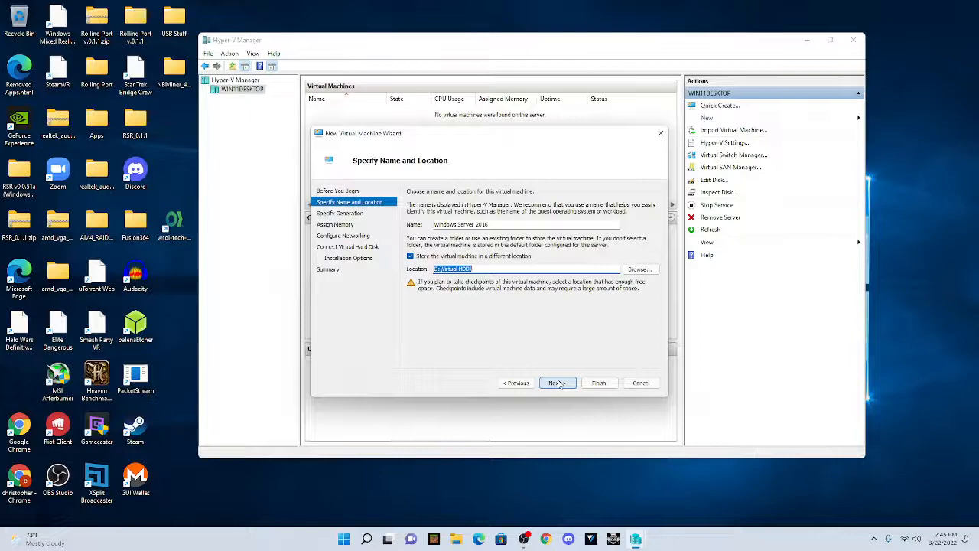
pyautogui.click(558, 384)
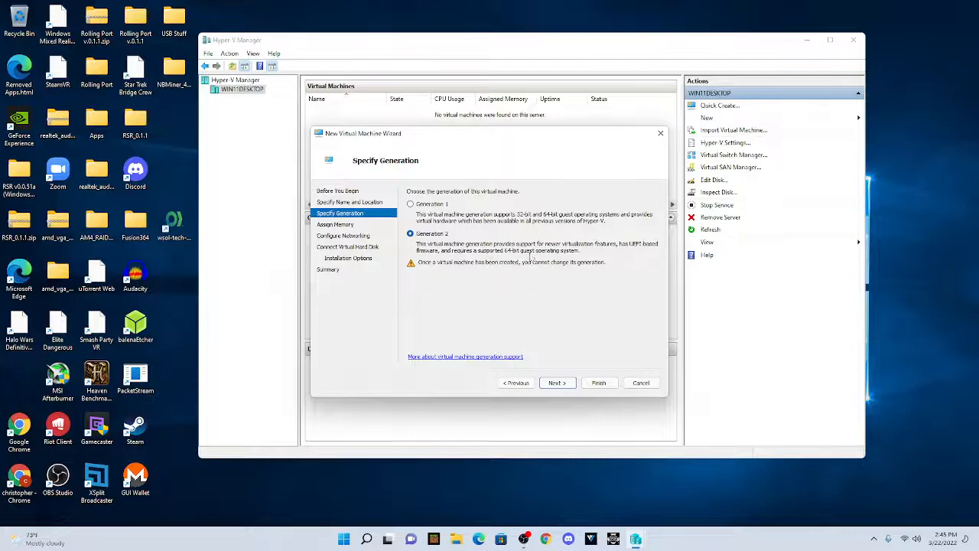
# Accept Generation 2 for the virtual machine and set its startup memory to 4096 MB.
pyautogui.click(559, 383)
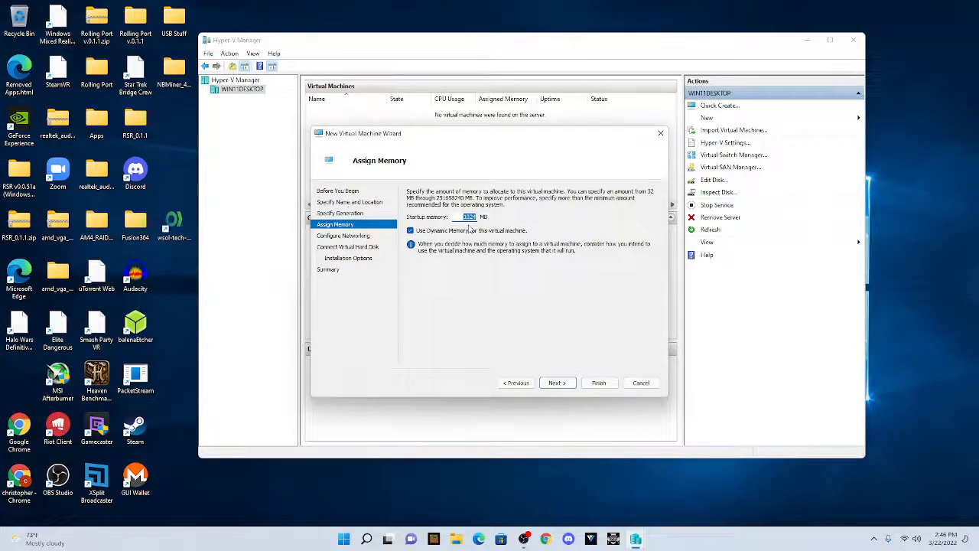
pyautogui.write('4096')
pyautogui.click(560, 383)
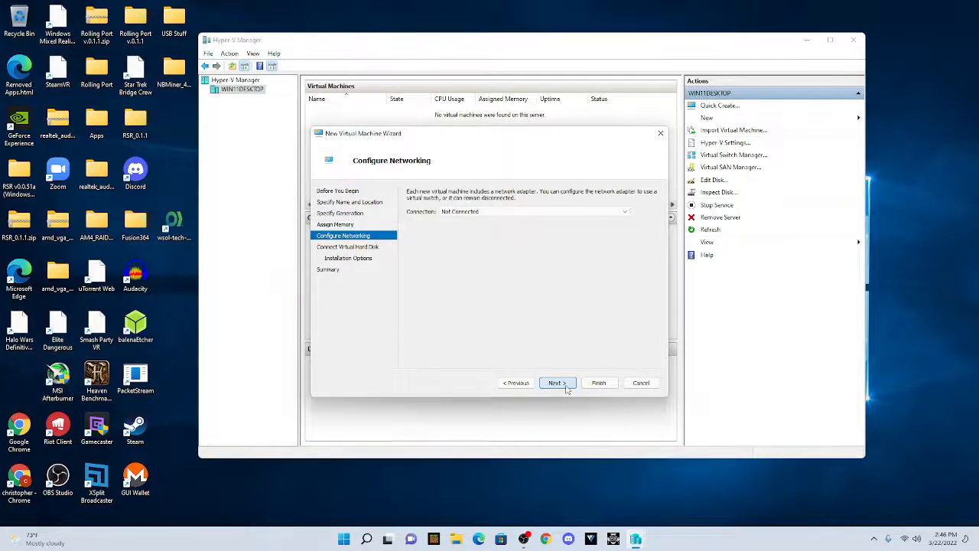
# Set the new virtual machine's network connection to the Wireless Connection switch.
pyautogui.click(625, 214)
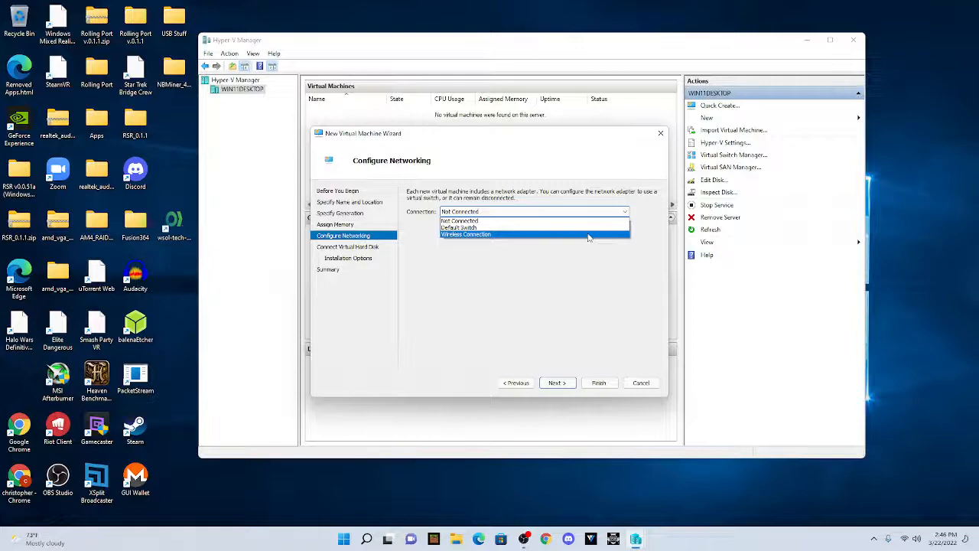
pyautogui.click(589, 236)
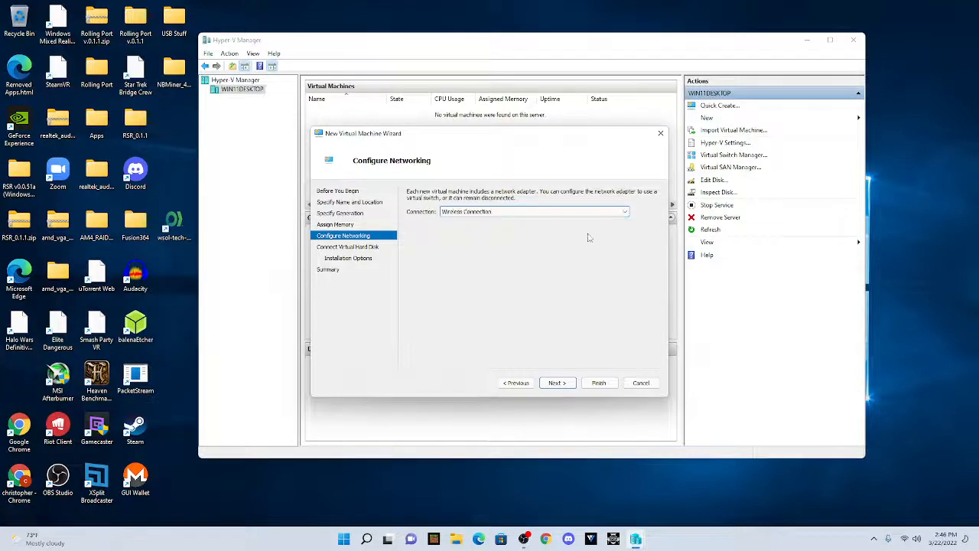
# Accept the new 127 GB virtual hard disk and install from the bootable image 20348.169.210806-2348.fe_release_svc_refresh_SERVER_EVAL_x64FRE_en-us.iso in Downloads.
pyautogui.click(557, 382)
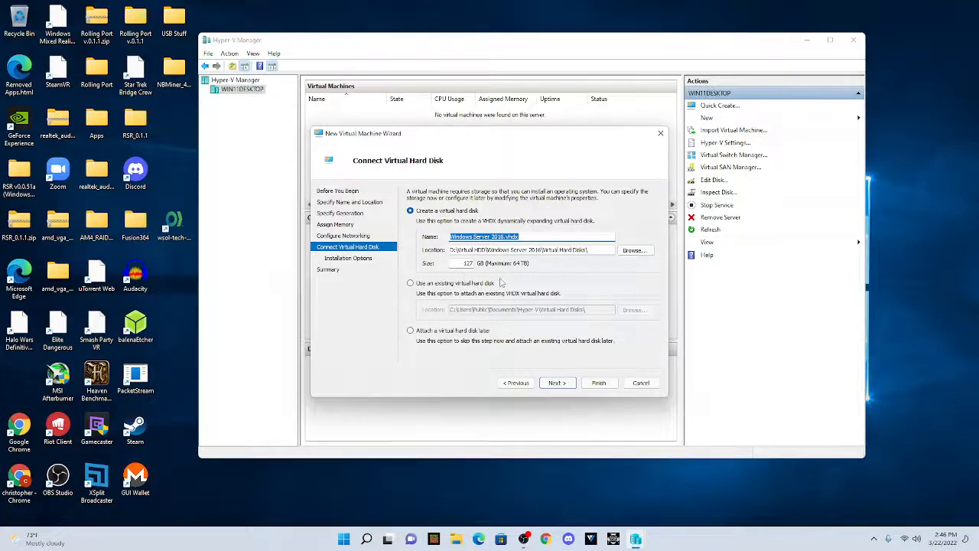
pyautogui.click(564, 388)
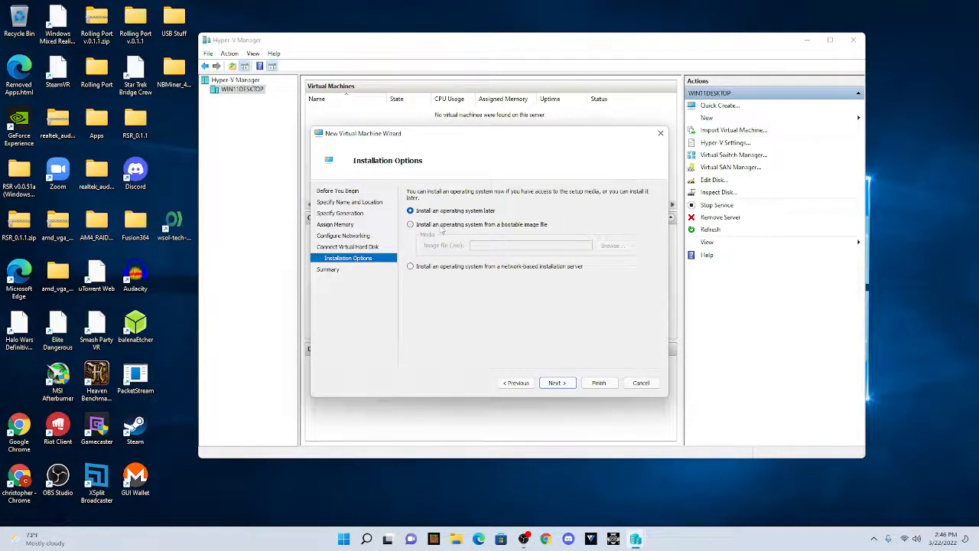
pyautogui.click(442, 226)
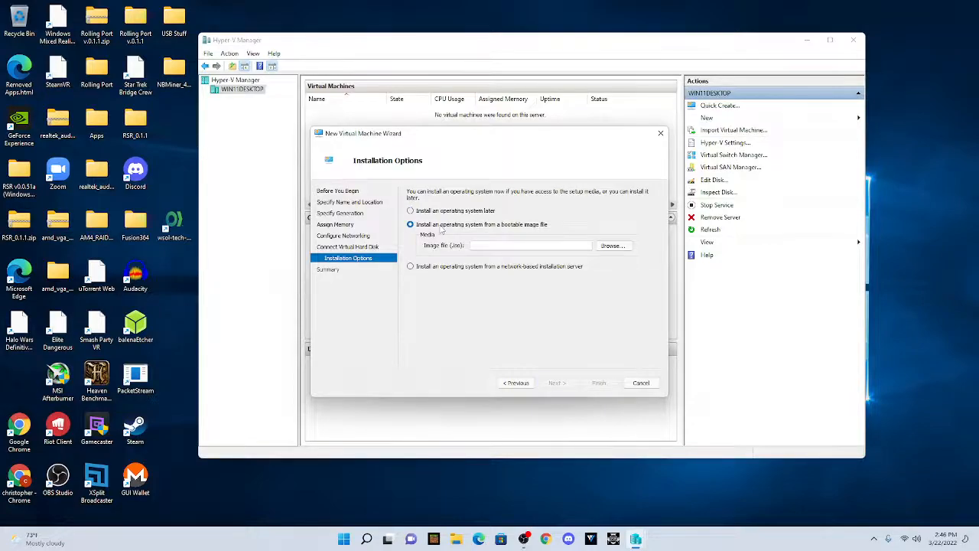
pyautogui.click(620, 247)
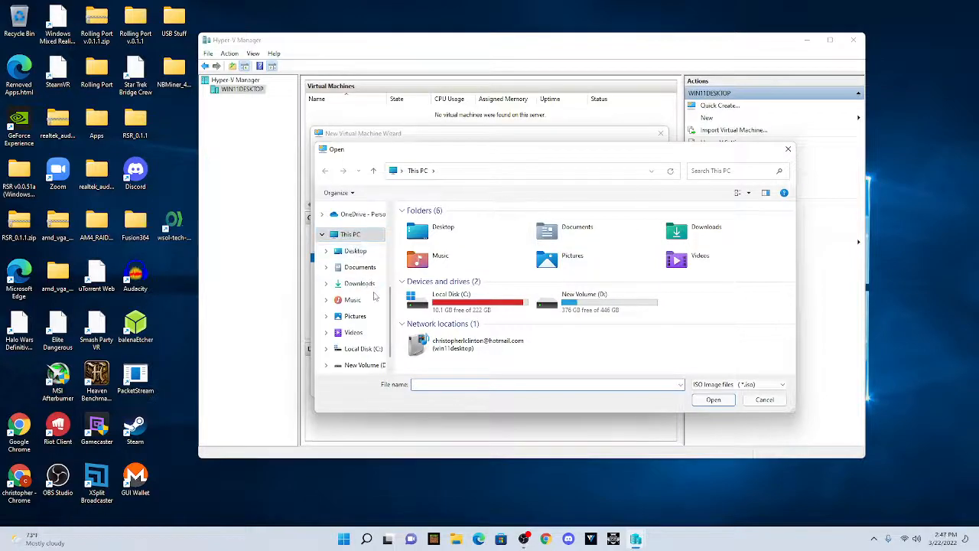
pyautogui.click(360, 283)
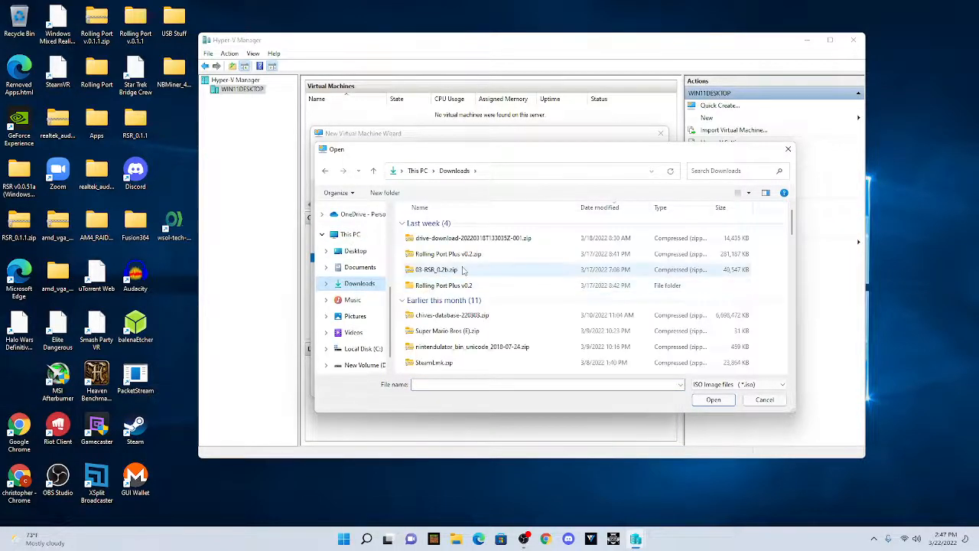
pyautogui.scroll(-5, 471, 271)
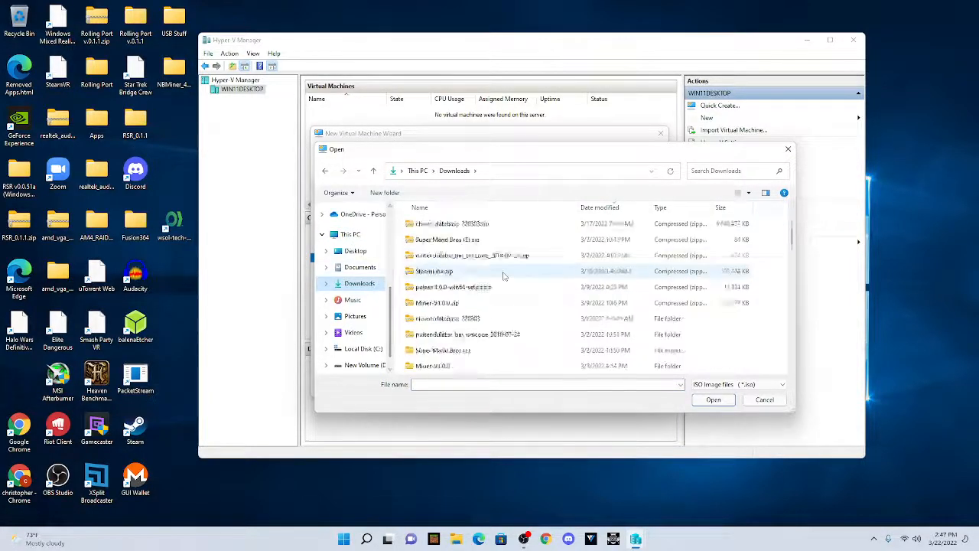
pyautogui.scroll(-5, 504, 277)
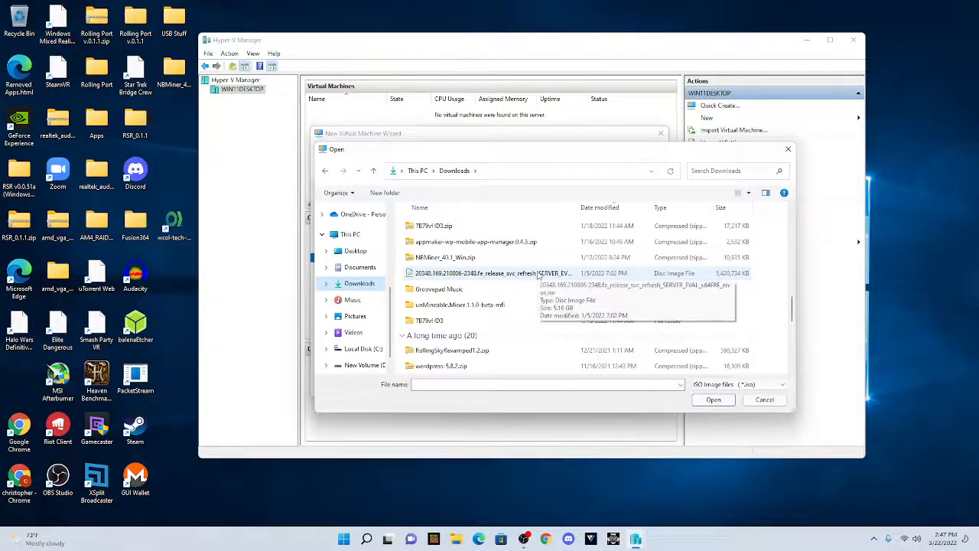
pyautogui.click(539, 276)
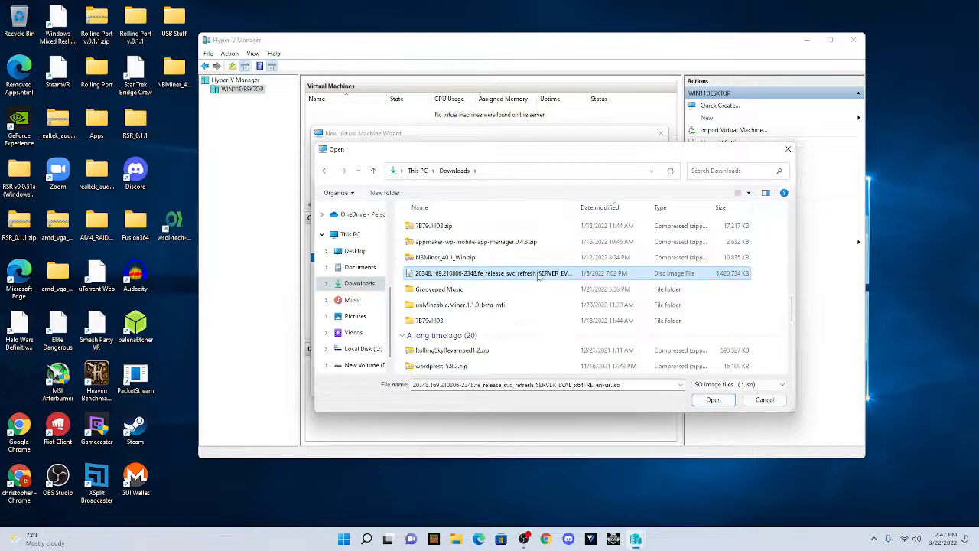
pyautogui.click(717, 401)
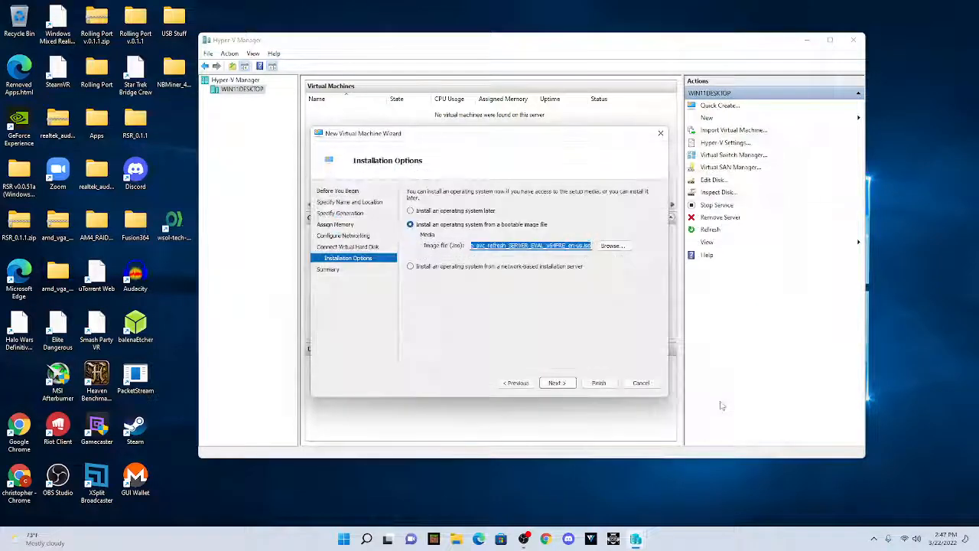
# Continue to the summary and finish creating the Windows Server 2016 virtual machine.
pyautogui.click(557, 383)
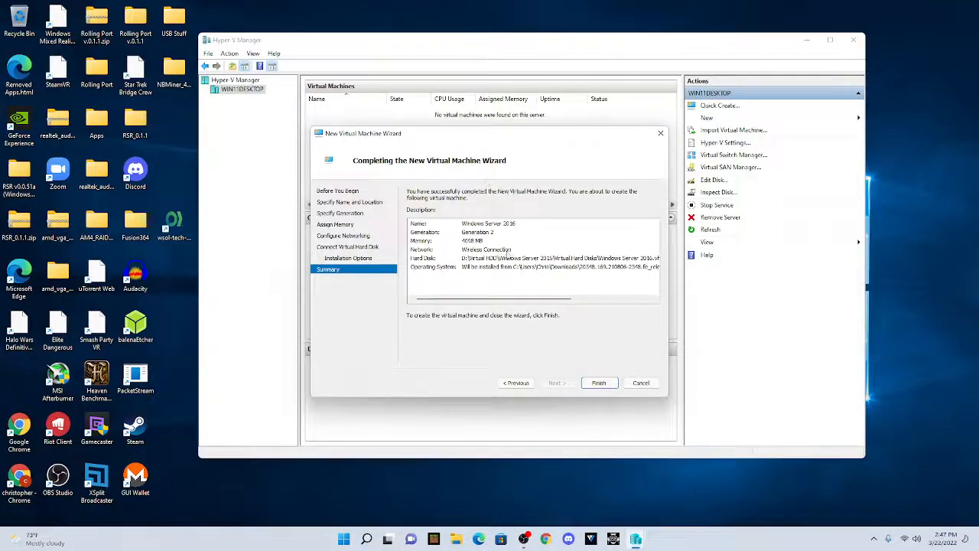
pyautogui.click(608, 387)
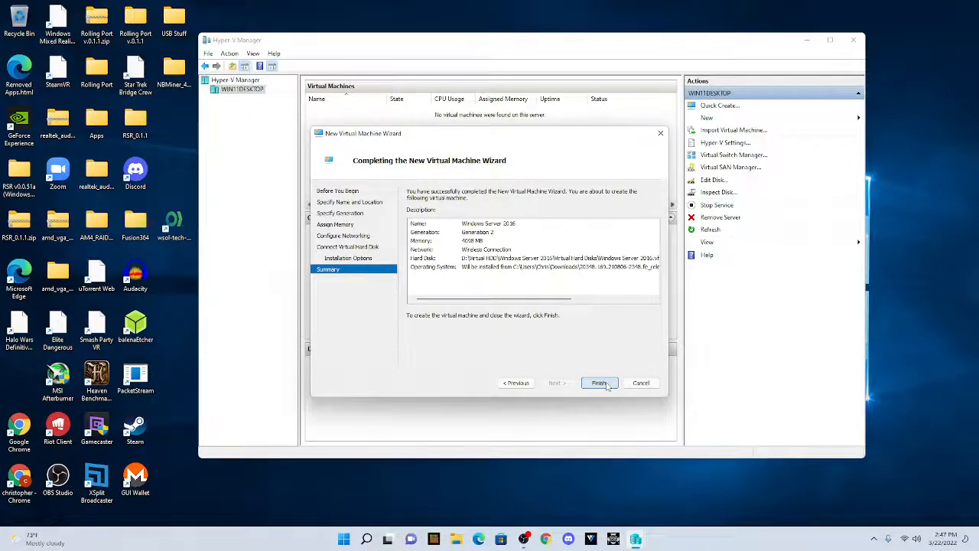
pyautogui.click(599, 382)
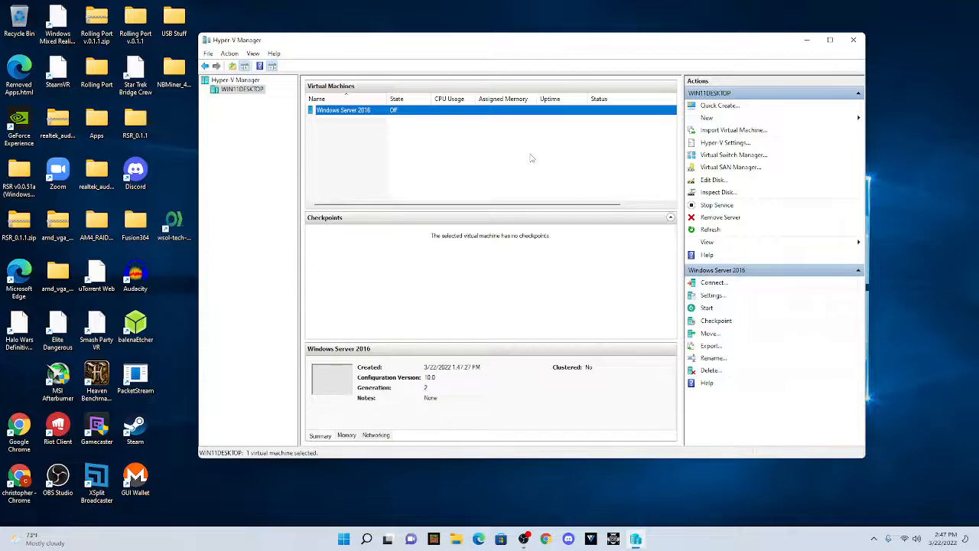
# Connect to the Windows Server 2016 virtual machine, start it and boot it from the installation DVD.
pyautogui.rightClick(449, 112)
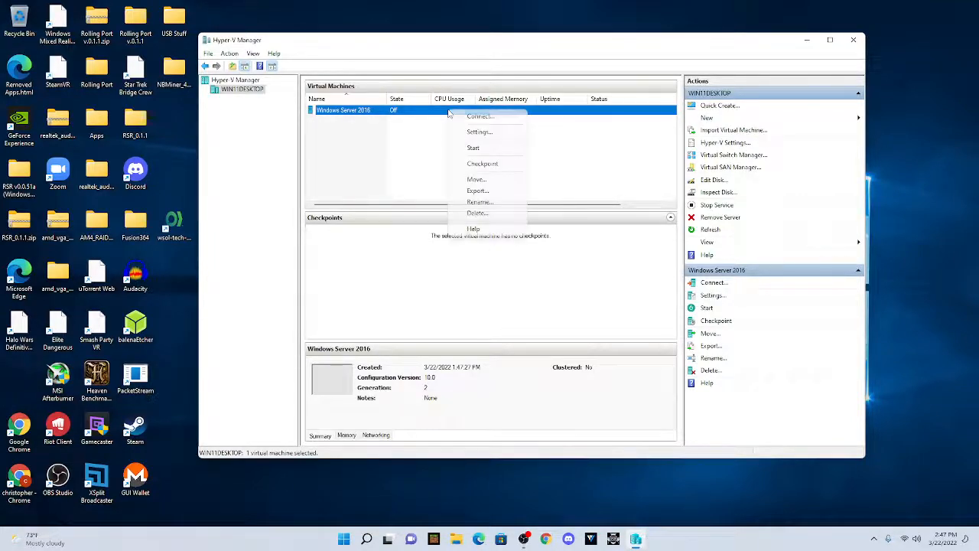
pyautogui.click(504, 118)
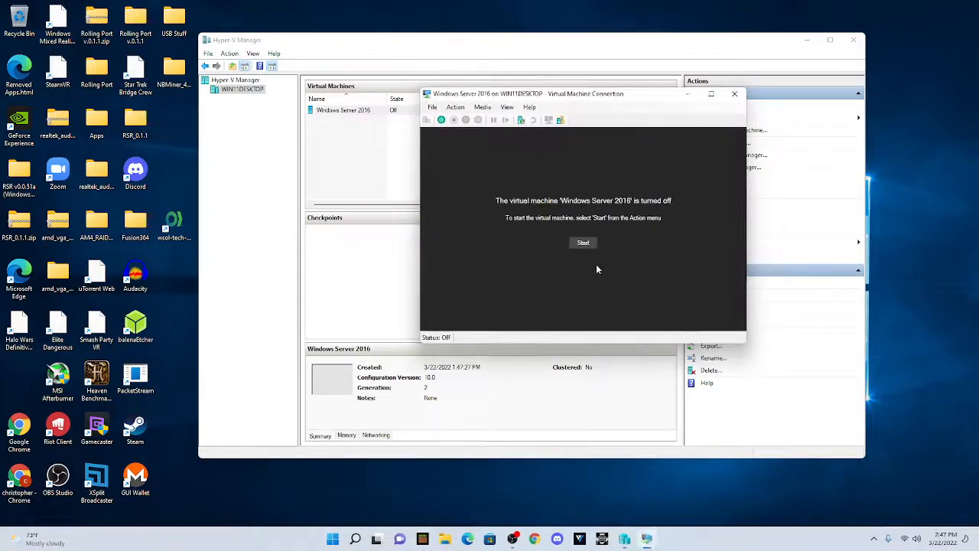
pyautogui.click(587, 244)
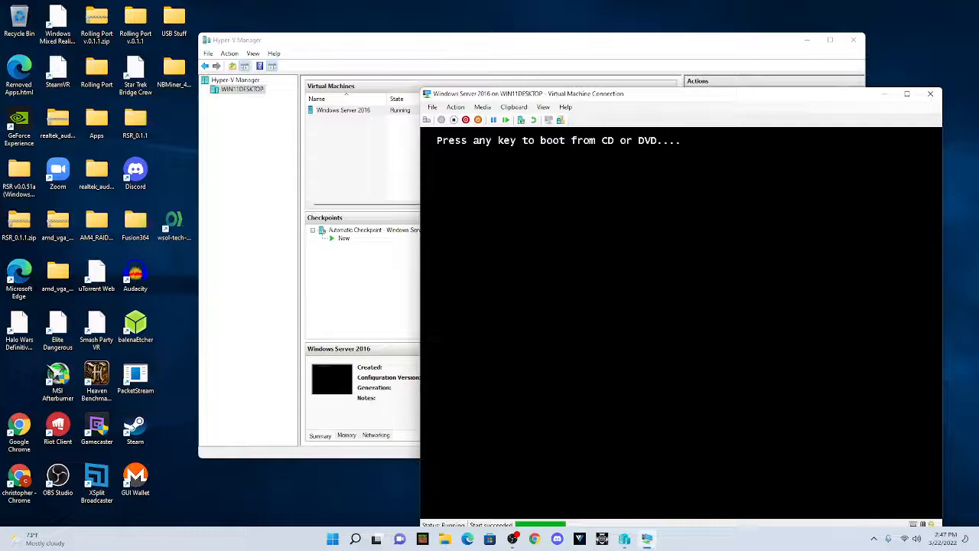
pyautogui.press('Return')
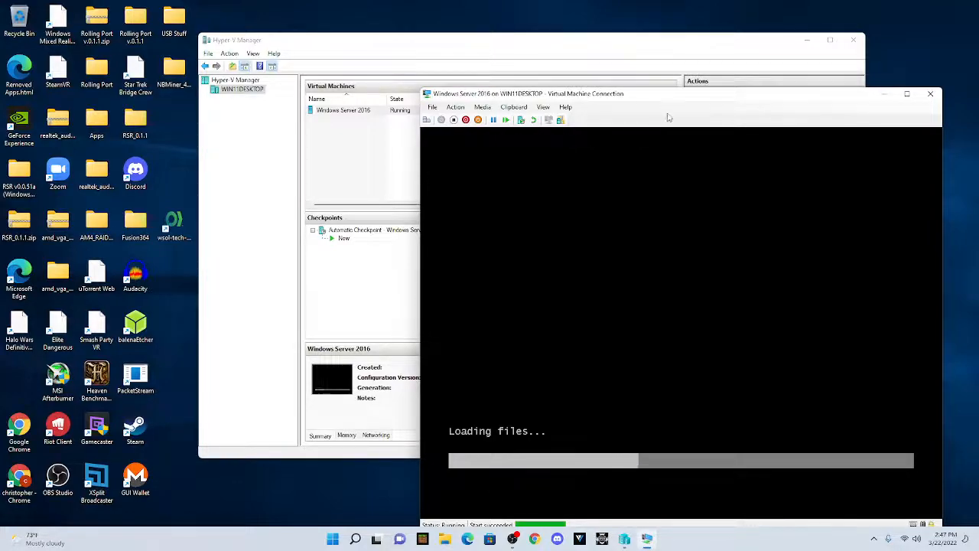
pyautogui.moveTo(681, 93); pyautogui.dragTo(476, 48)
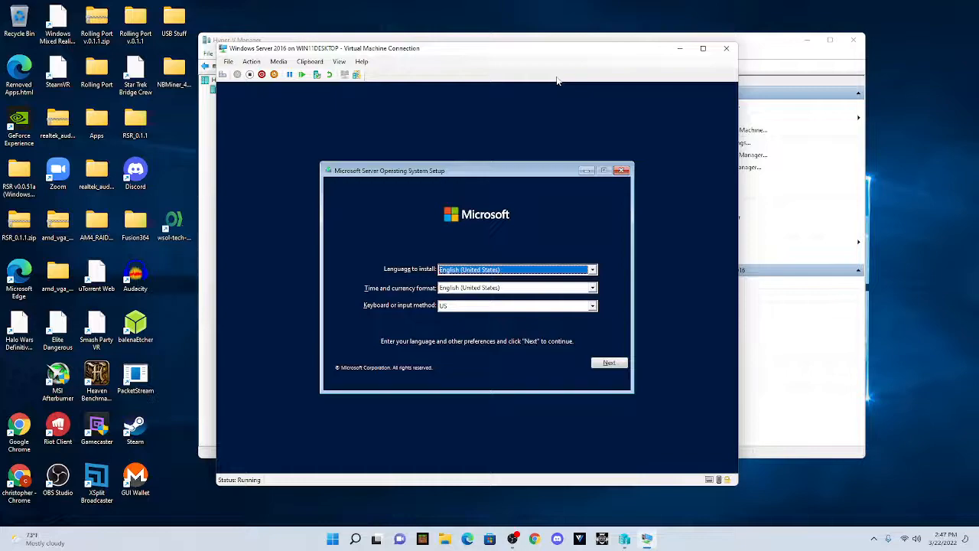
# Start the server installation with the default language settings and choose Windows Server 2022 Standard Evaluation (Desktop Experience).
pyautogui.click(611, 364)
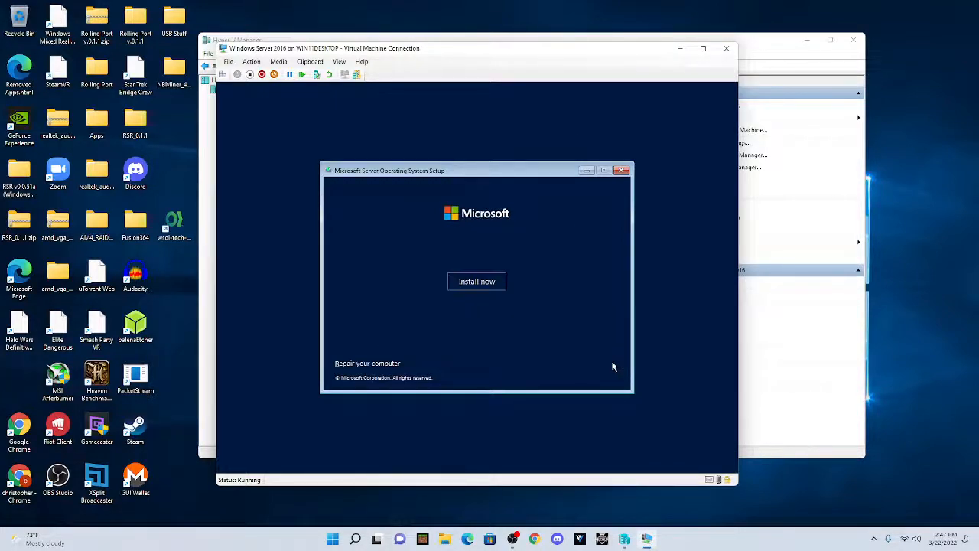
pyautogui.click(467, 283)
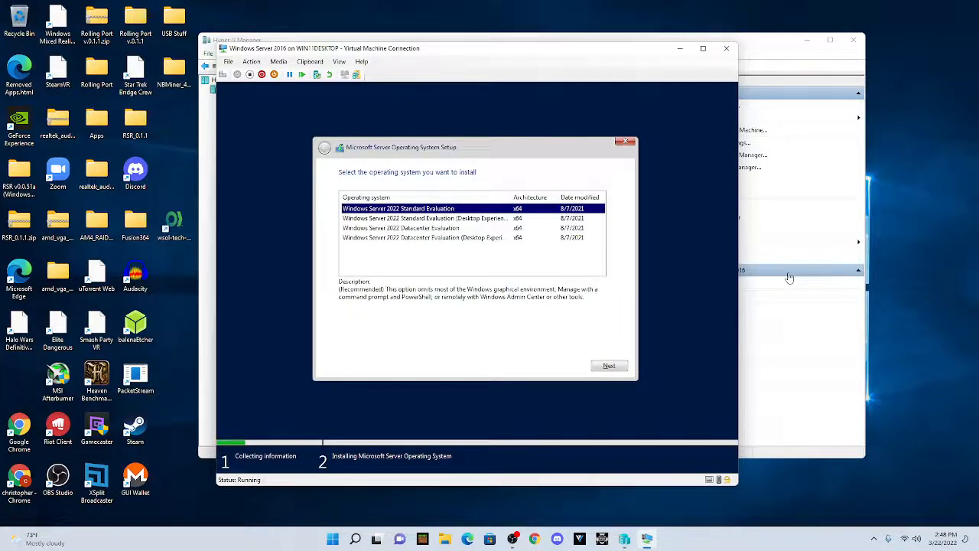
pyautogui.click(484, 218)
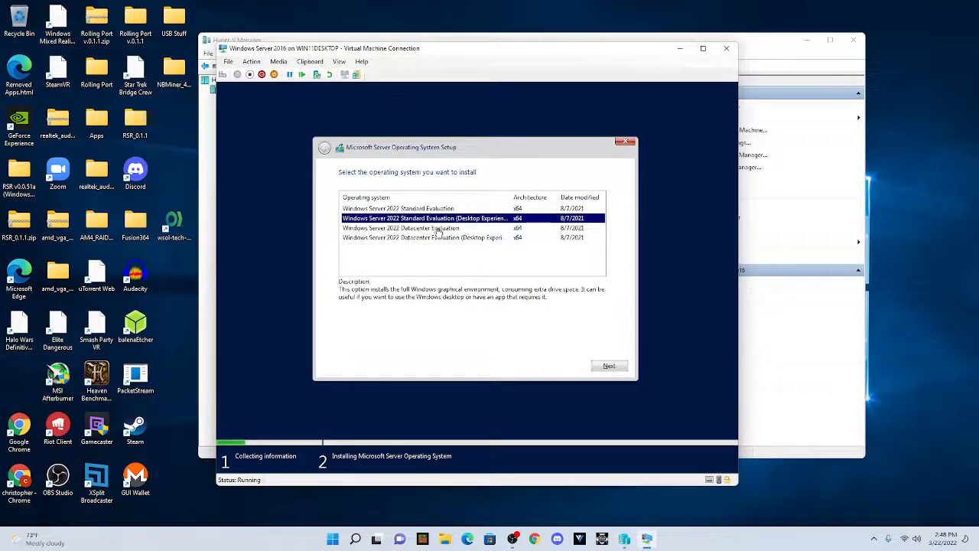
pyautogui.click(610, 369)
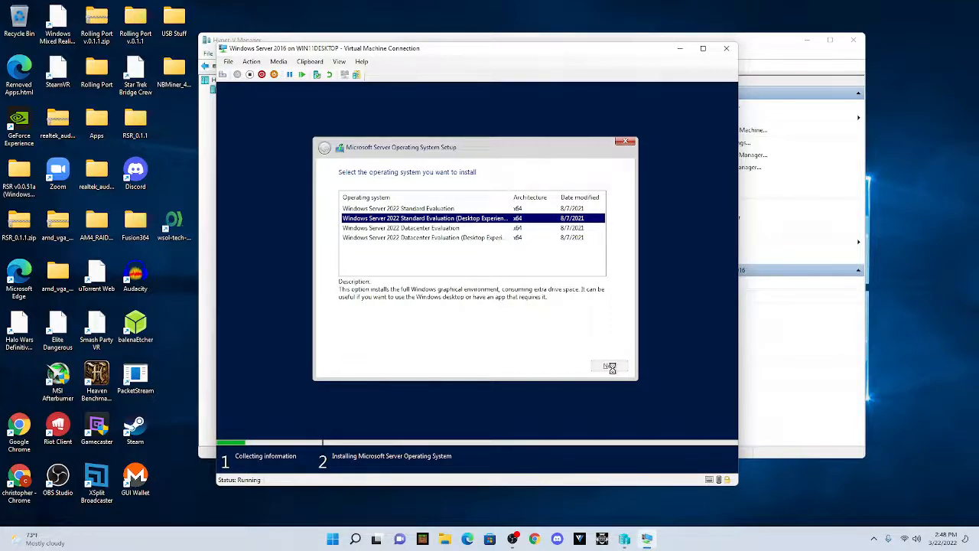
# Accept the license terms and run a custom installation onto the unallocated space of Drive 0.
pyautogui.click(345, 348)
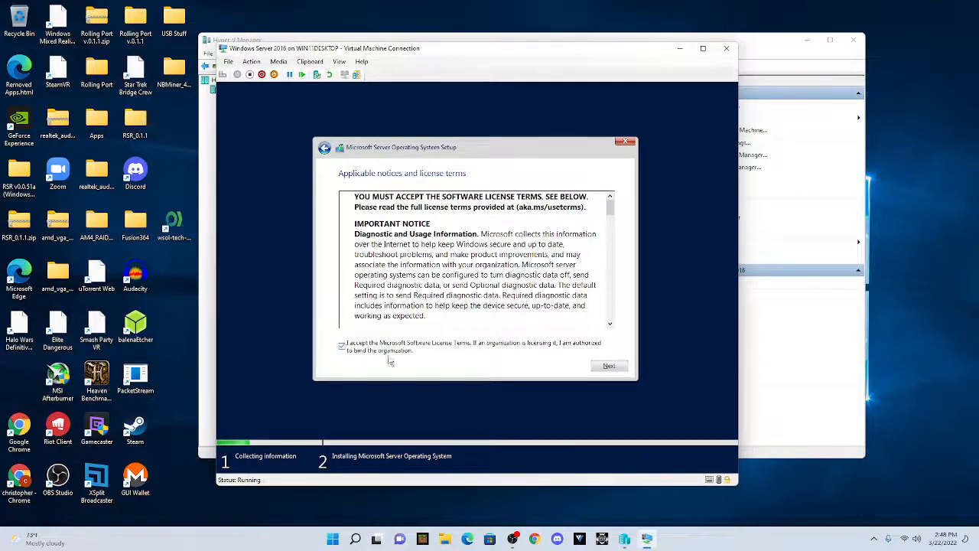
pyautogui.click(609, 366)
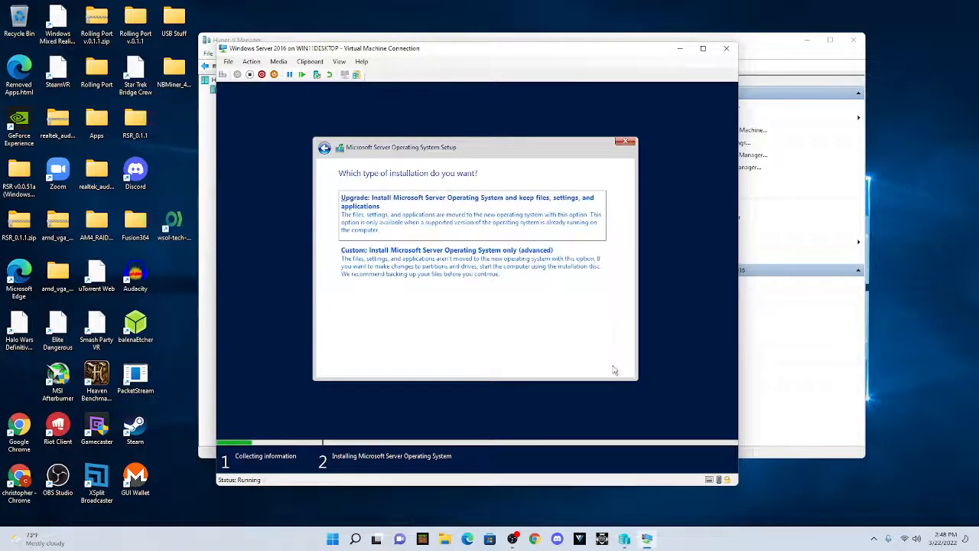
pyautogui.click(439, 269)
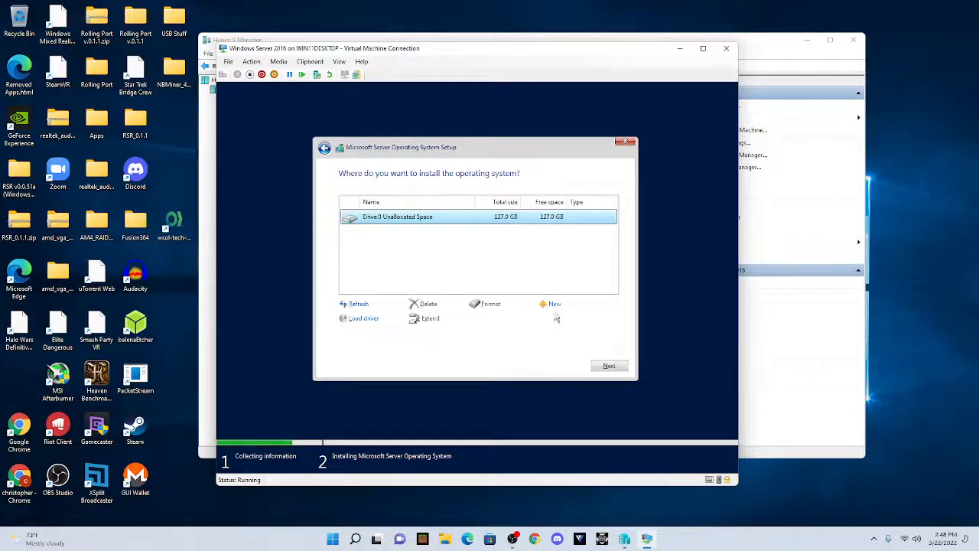
pyautogui.click(609, 367)
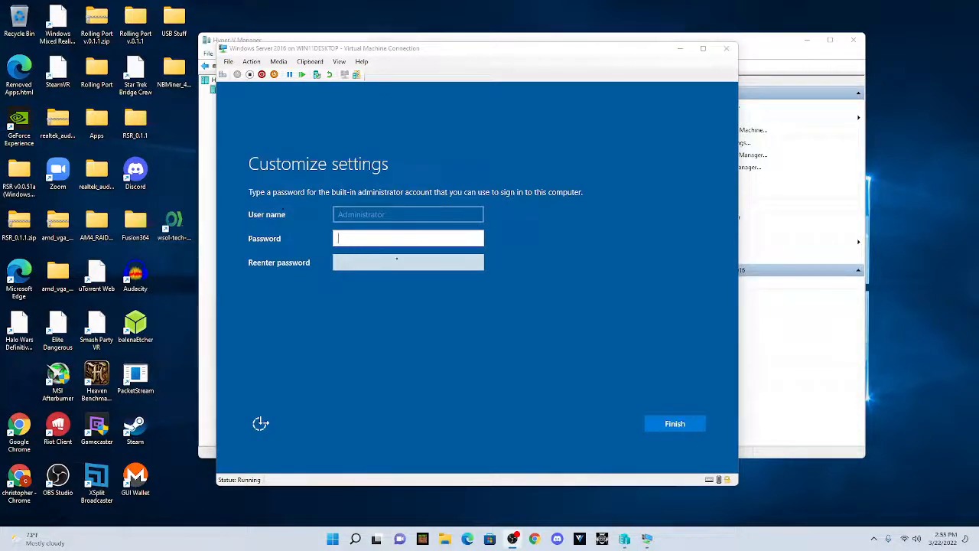
# Enter and re-enter the password for the built-in Administrator account and finish the setup.
pyautogui.click(425, 240)
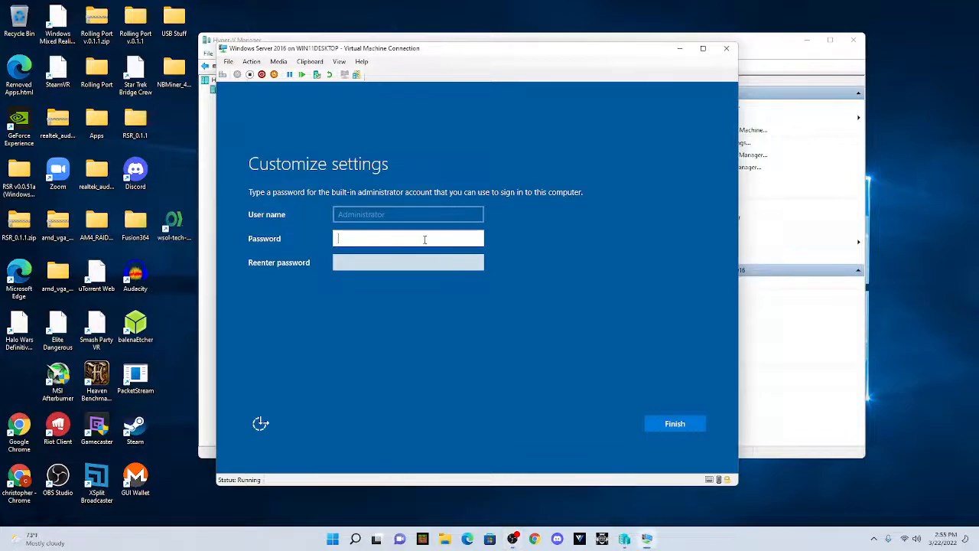
pyautogui.write('•••••••••')
pyautogui.click(421, 260)
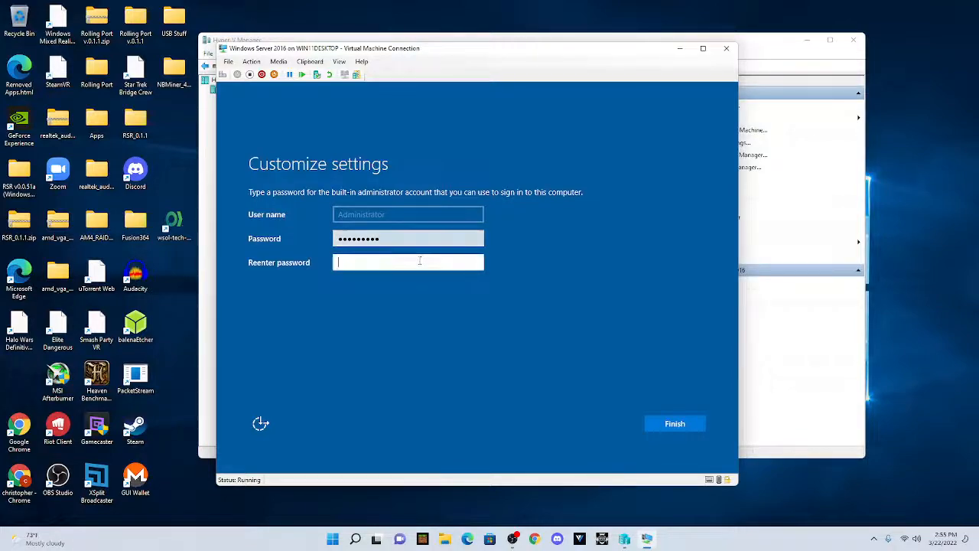
pyautogui.write('•••••')
pyautogui.click(684, 428)
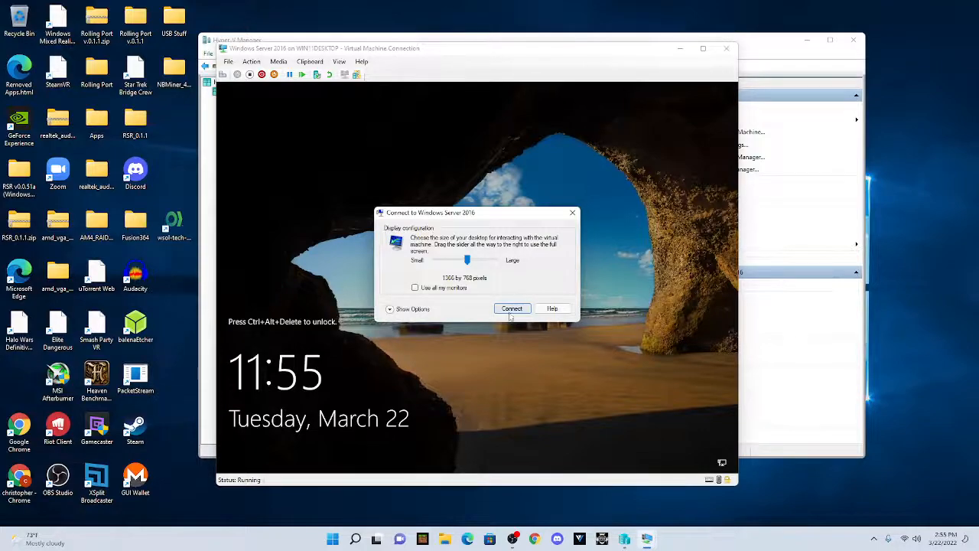
# Connect to the virtual machine with a 1366 by 768 pixel display and move its window toward the upper part of the desktop.
pyautogui.click(504, 309)
pyautogui.click(519, 310)
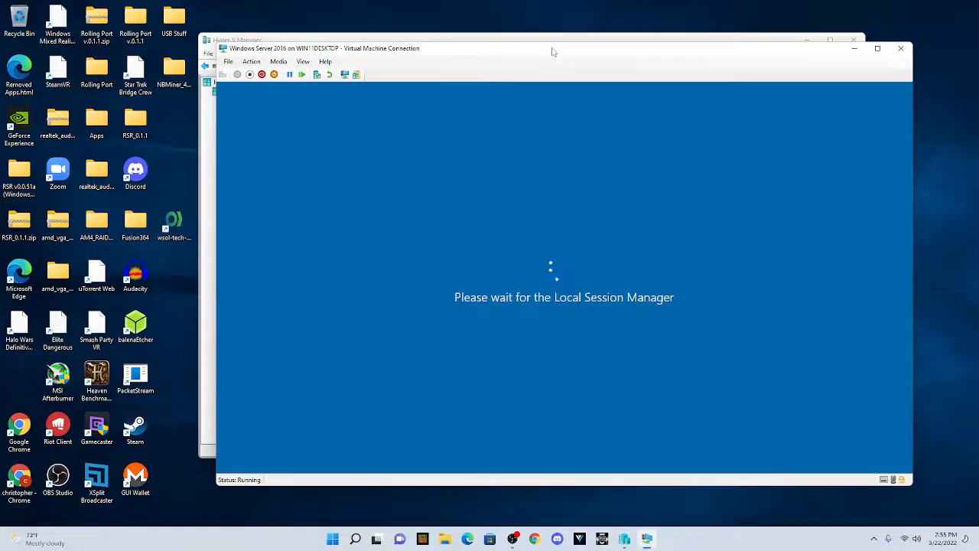
pyautogui.moveTo(554, 49); pyautogui.dragTo(525, 21)
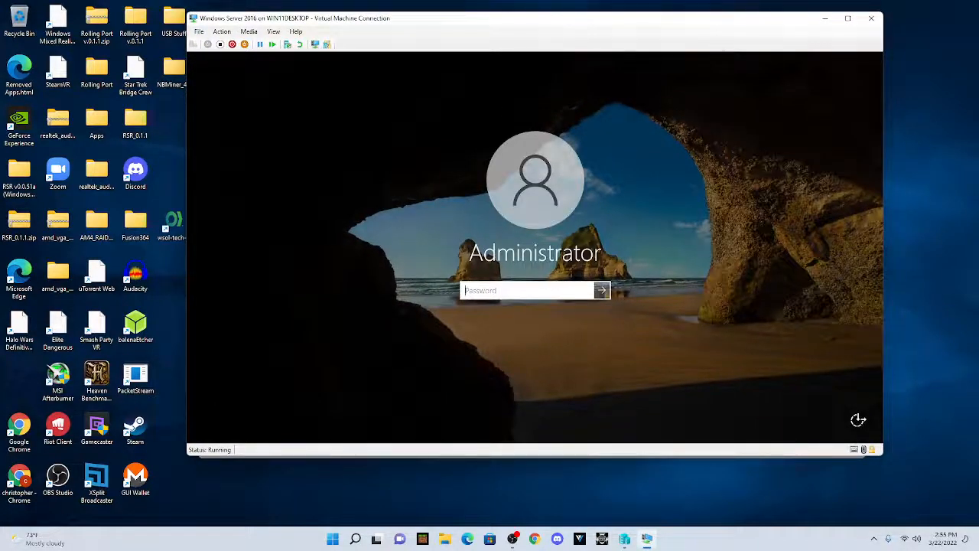
# Sign in as Administrator with the account password and allow the server to be discoverable on the network.
pyautogui.write('*****')
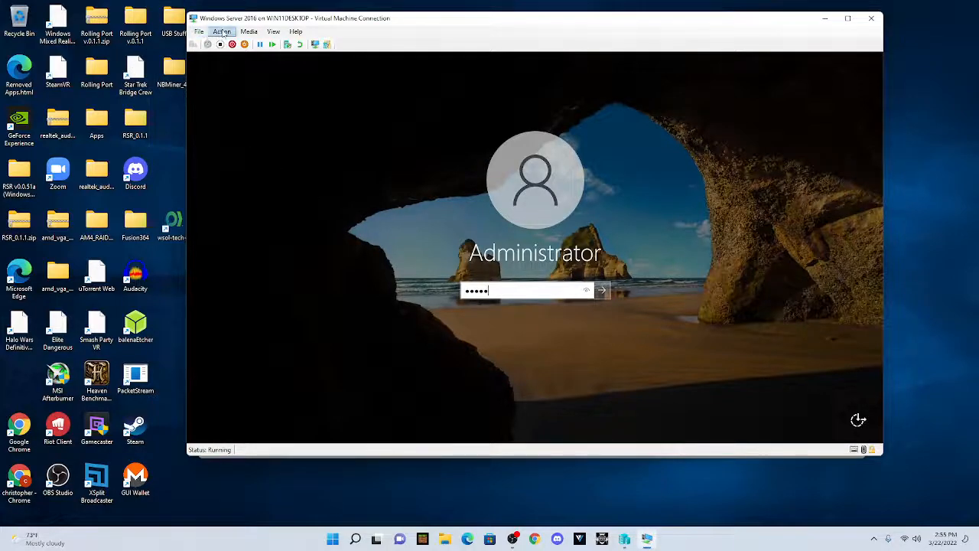
pyautogui.moveTo(511, 291); pyautogui.dragTo(411, 298)
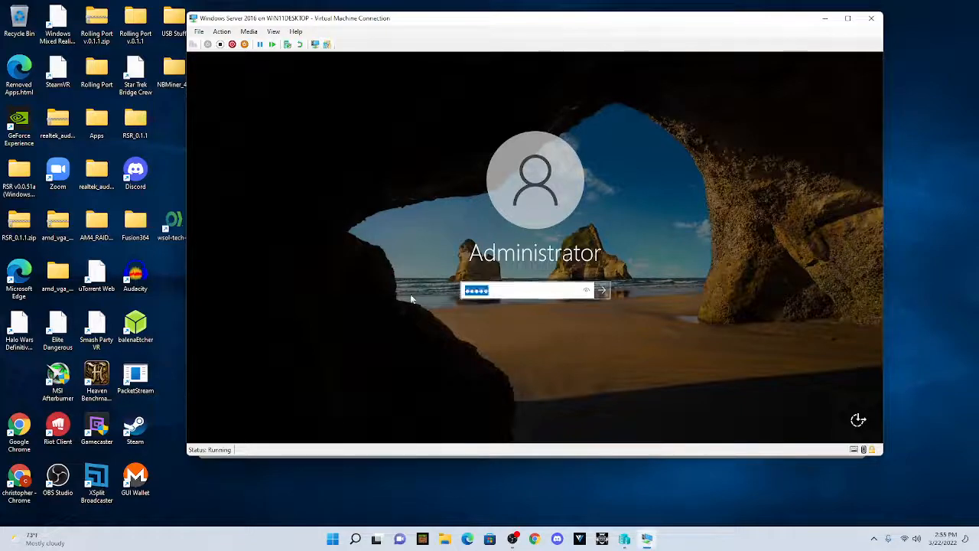
pyautogui.write('*****')
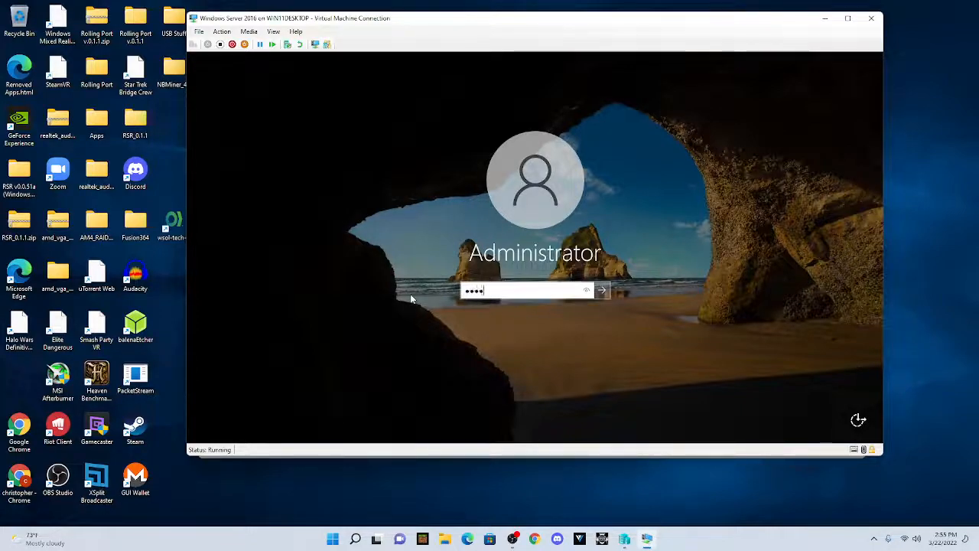
pyautogui.write('***')
pyautogui.press('Return')
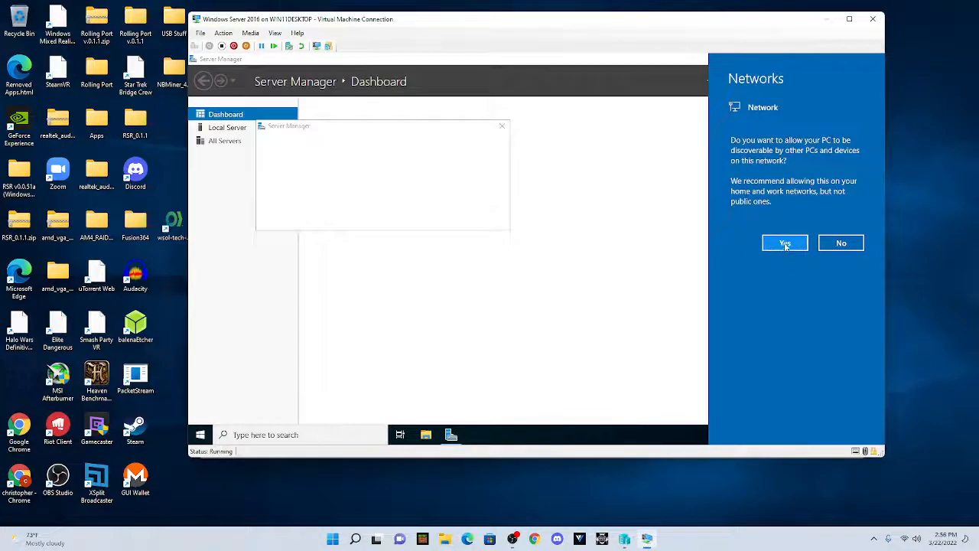
pyautogui.click(786, 244)
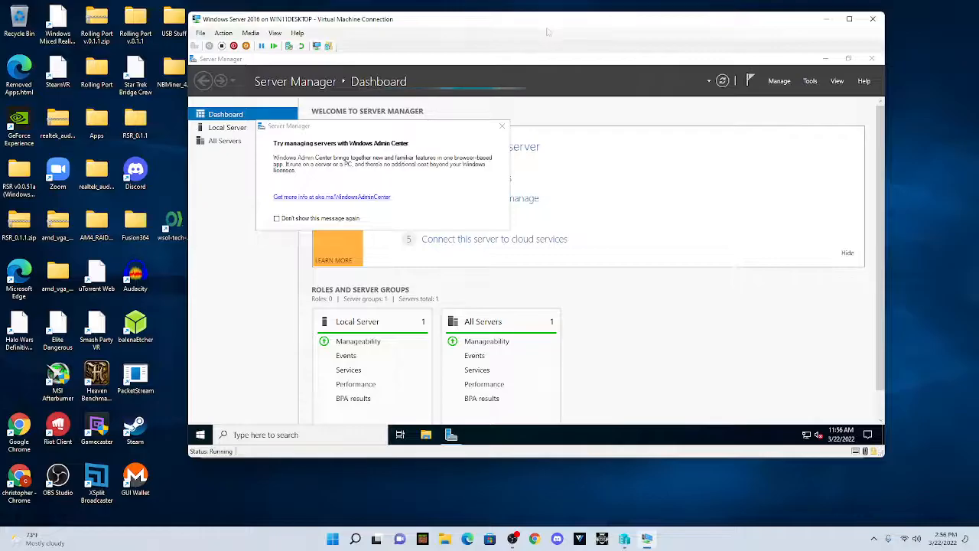
# Expand the virtual machine connection to full screen and dismiss the Windows Admin Center message in Server Manager.
pyautogui.doubleClick(570, 22)
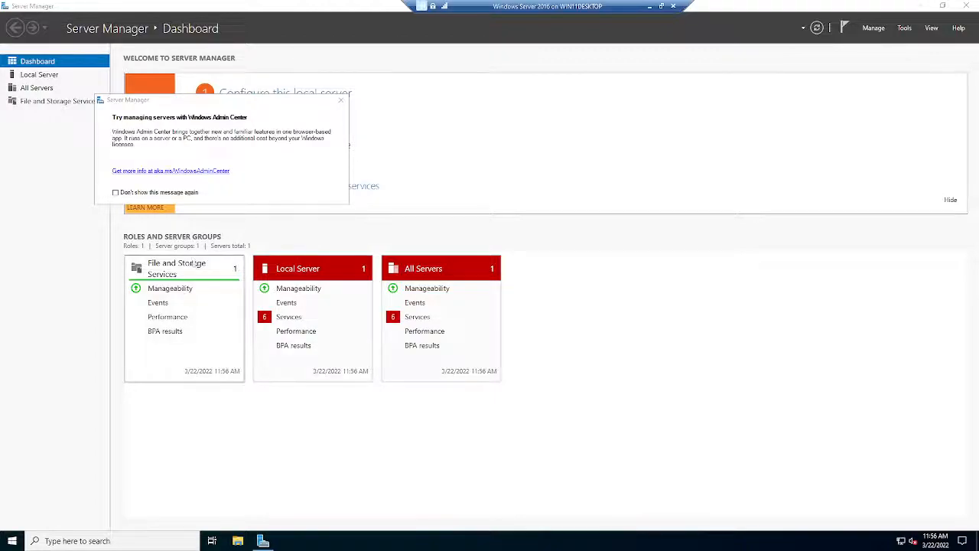
pyautogui.moveTo(262, 100); pyautogui.dragTo(525, 144)
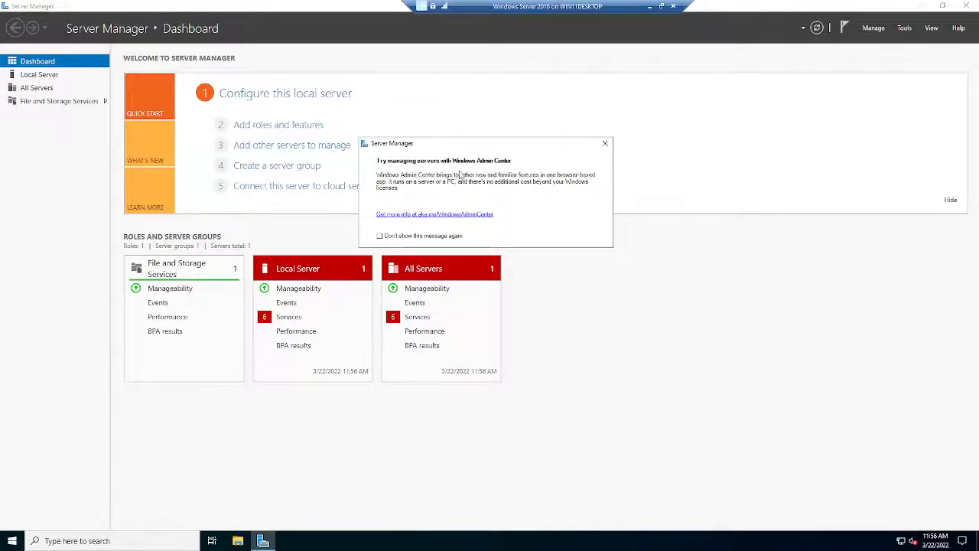
pyautogui.click(605, 145)
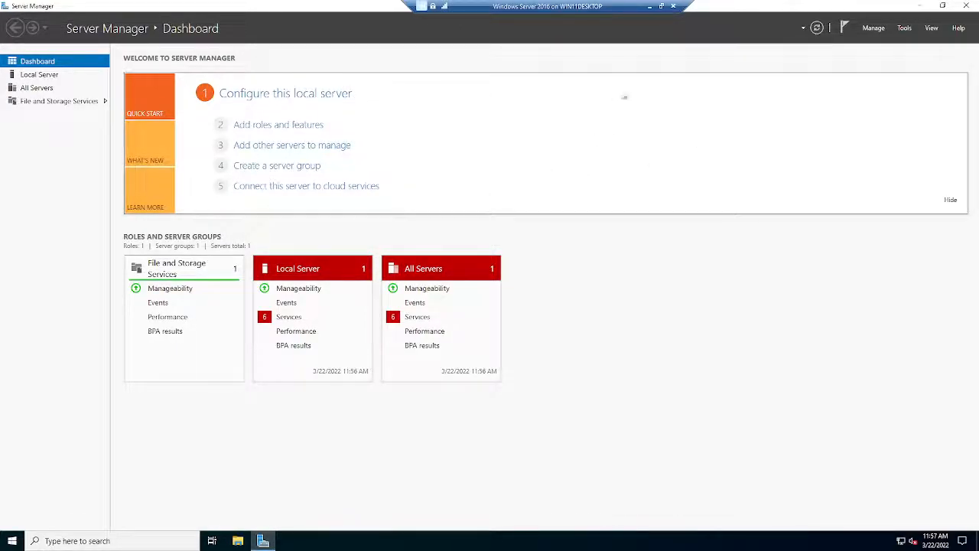
# Try Server Manager as a smaller window on the server desktop, maximize it again and close it.
pyautogui.doubleClick(764, 7)
pyautogui.moveTo(450, 83); pyautogui.dragTo(679, 62)
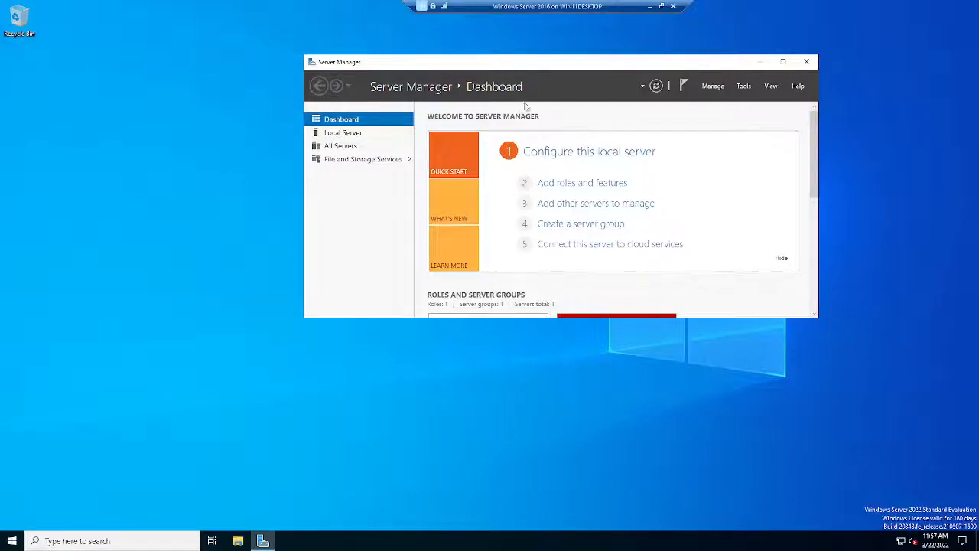
pyautogui.doubleClick(565, 63)
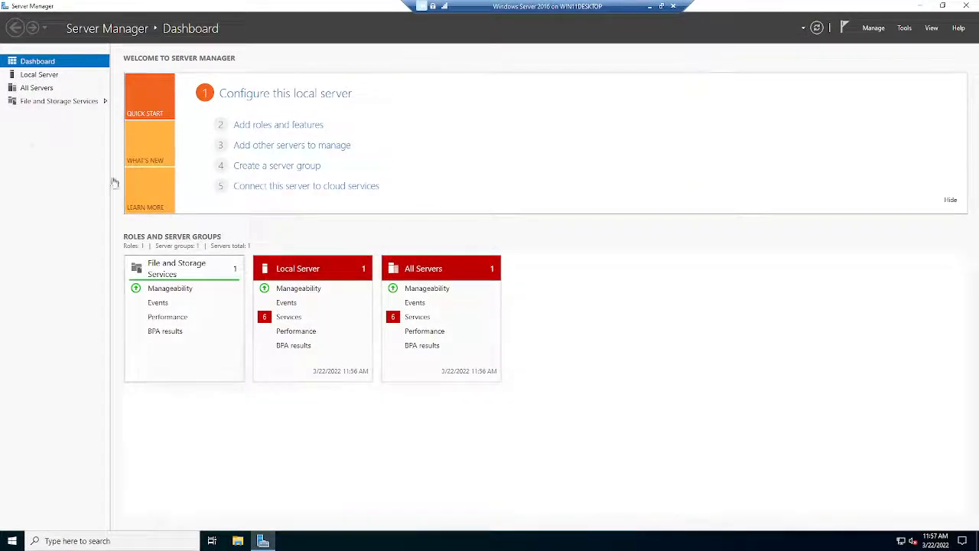
pyautogui.click(967, 7)
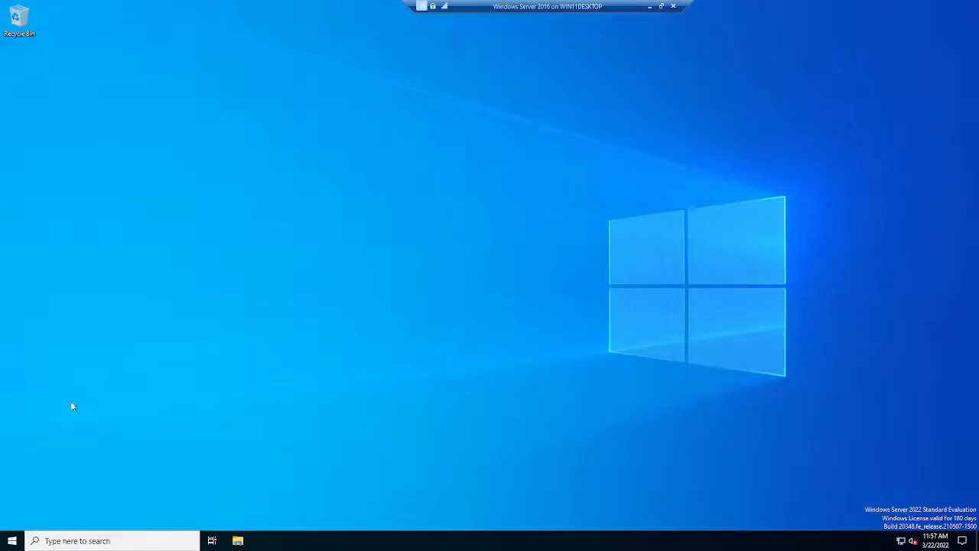
# Find the Windows Update settings on the server, check for updates and minimize the virtual machine's full-screen window.
pyautogui.click(13, 543)
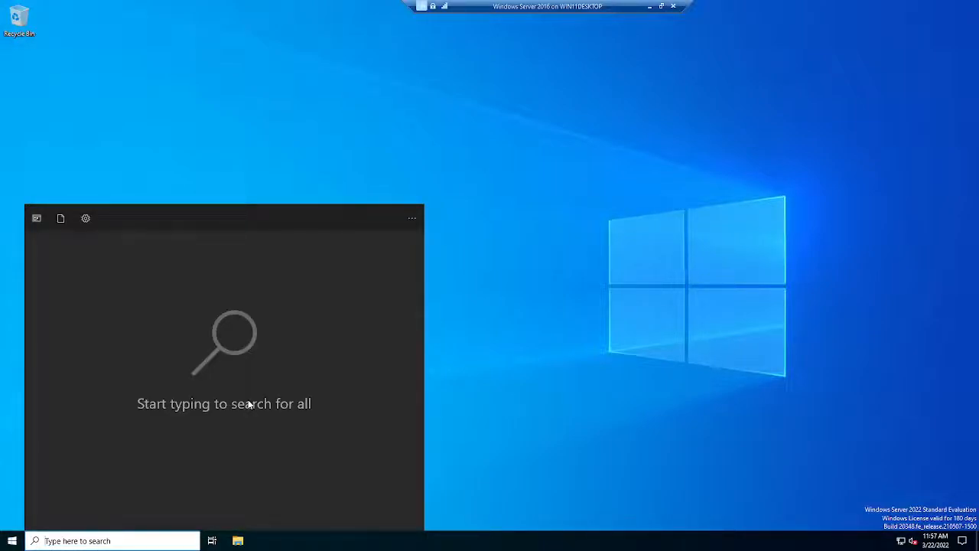
pyautogui.write('windows update')
pyautogui.click(110, 272)
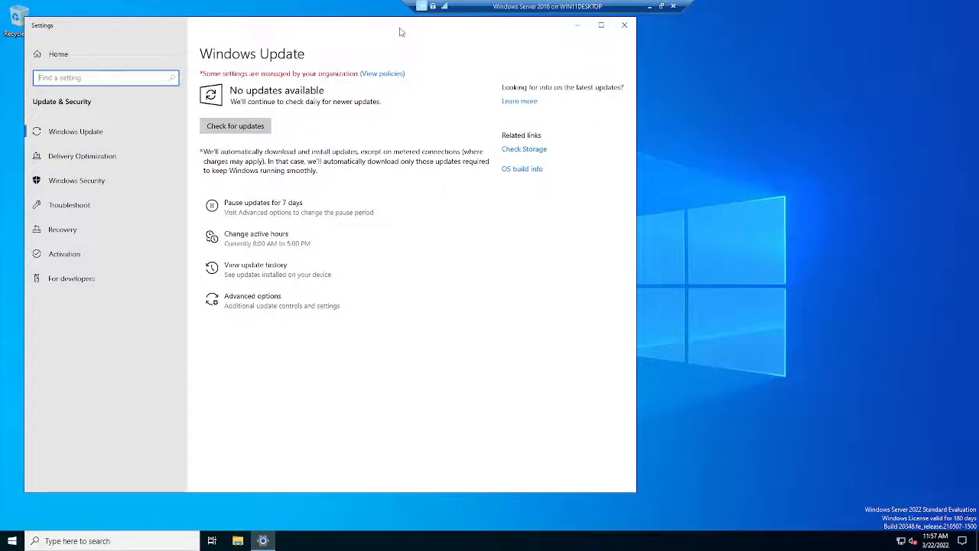
pyautogui.moveTo(400, 30); pyautogui.dragTo(531, 39)
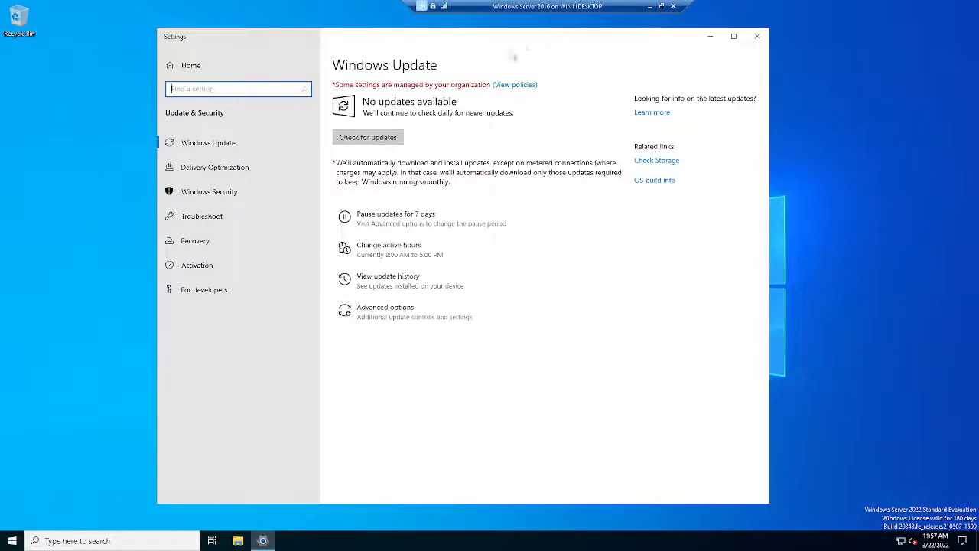
pyautogui.click(381, 142)
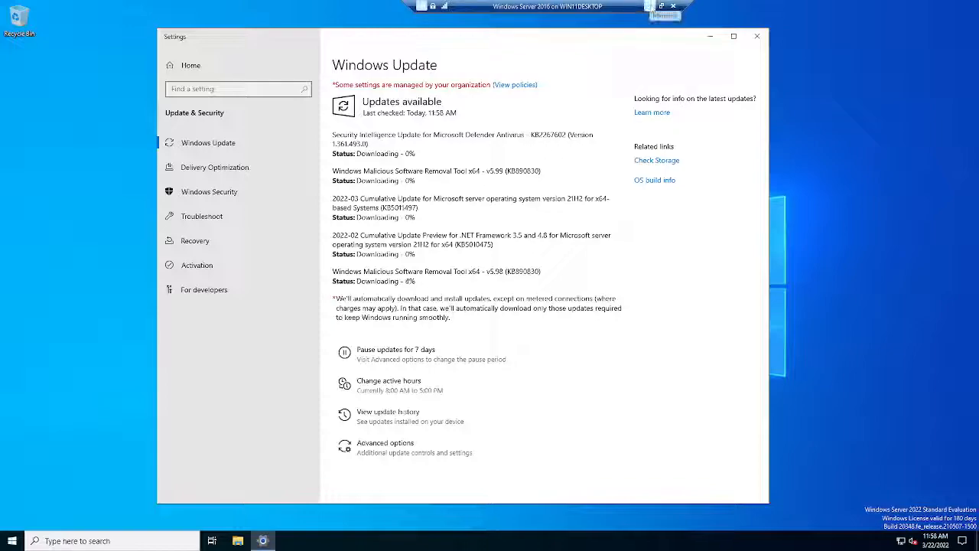
pyautogui.click(651, 8)
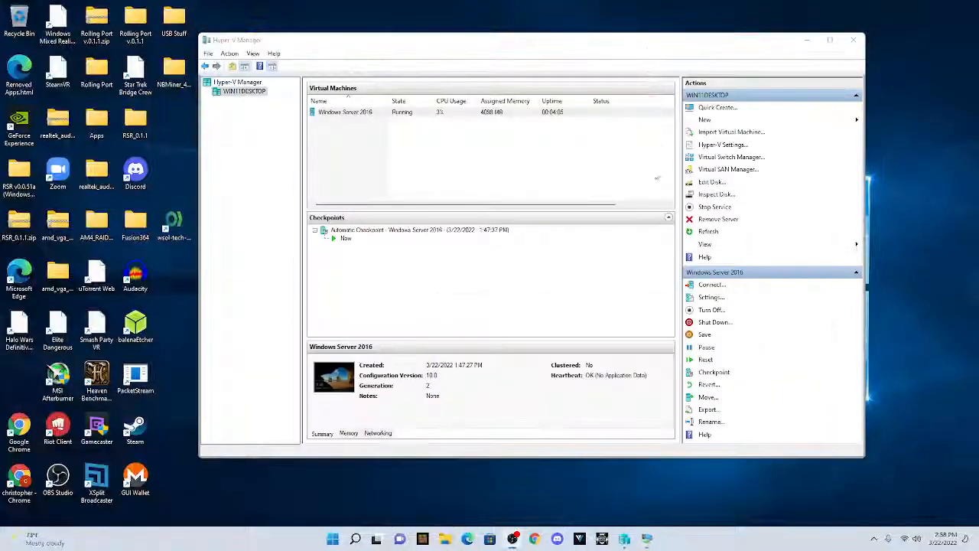